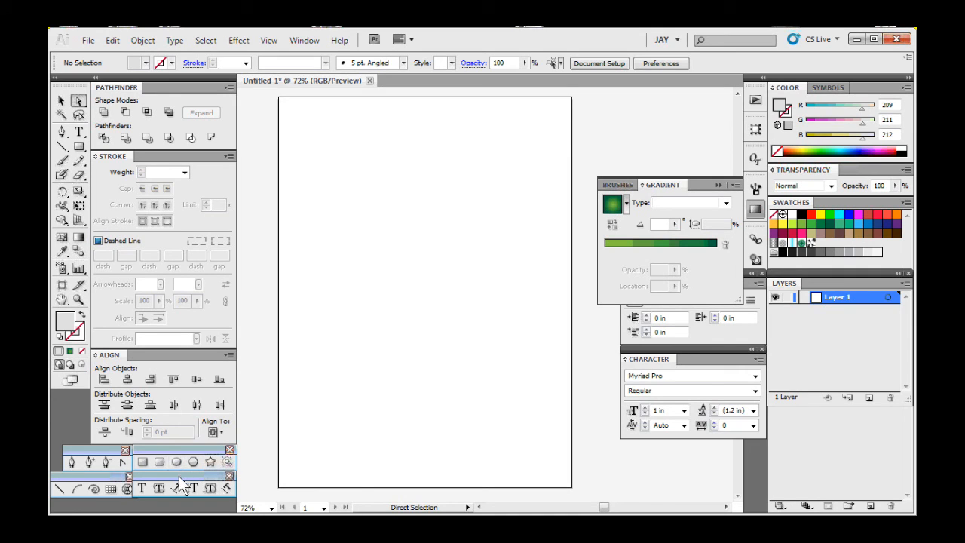
Draw a wide, flat ellipse in the upper half of the page and duplicate it straight down near the page's lower edge.
click(176, 461)
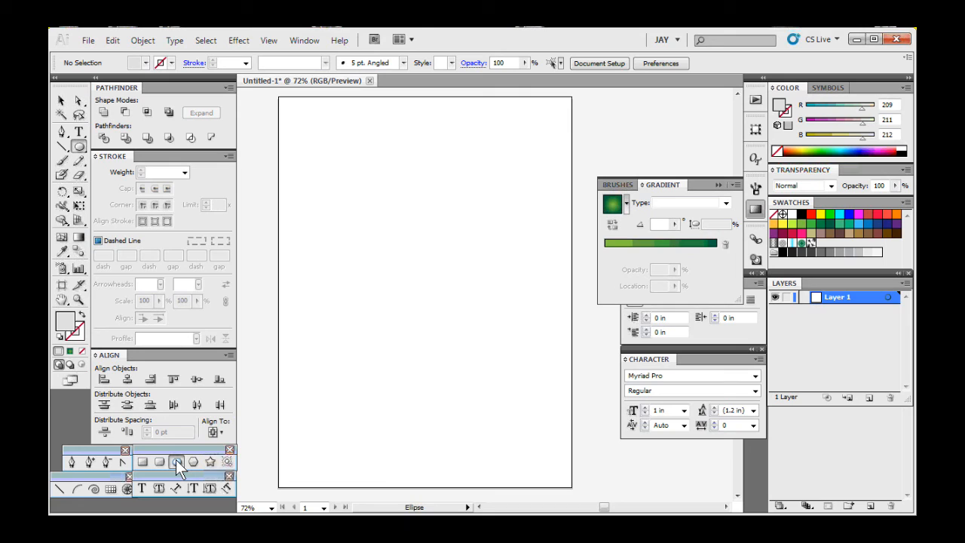
drag(340, 196, 508, 237)
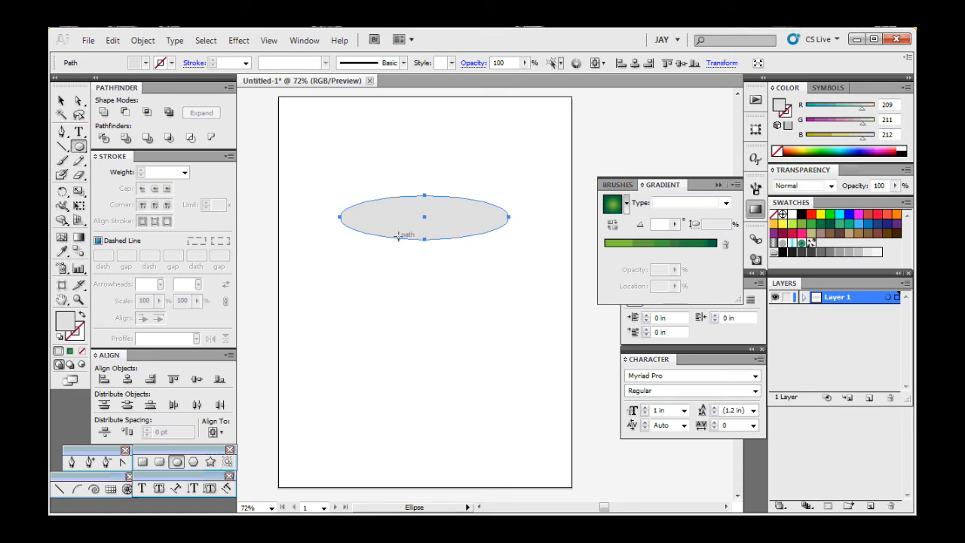
key(v)
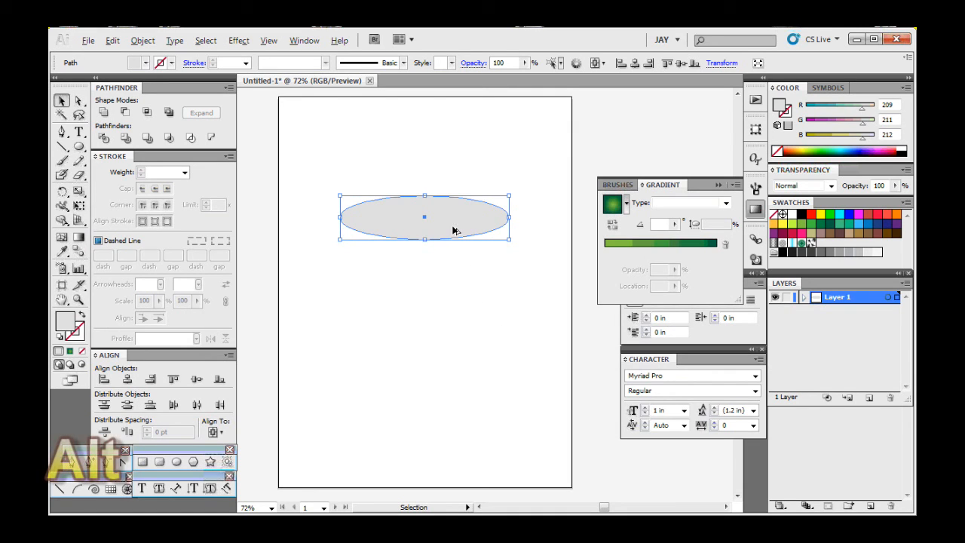
drag(452, 228, 445, 428)
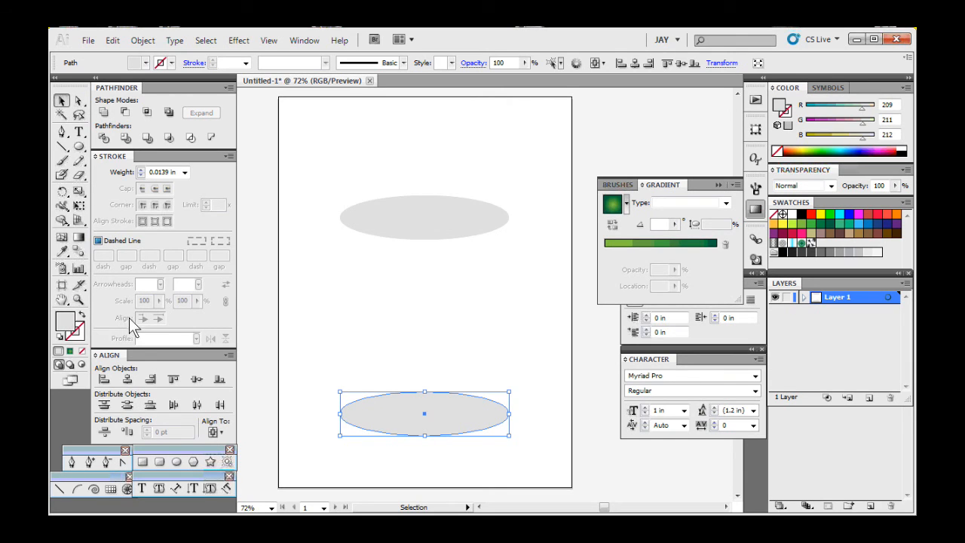
click(359, 360)
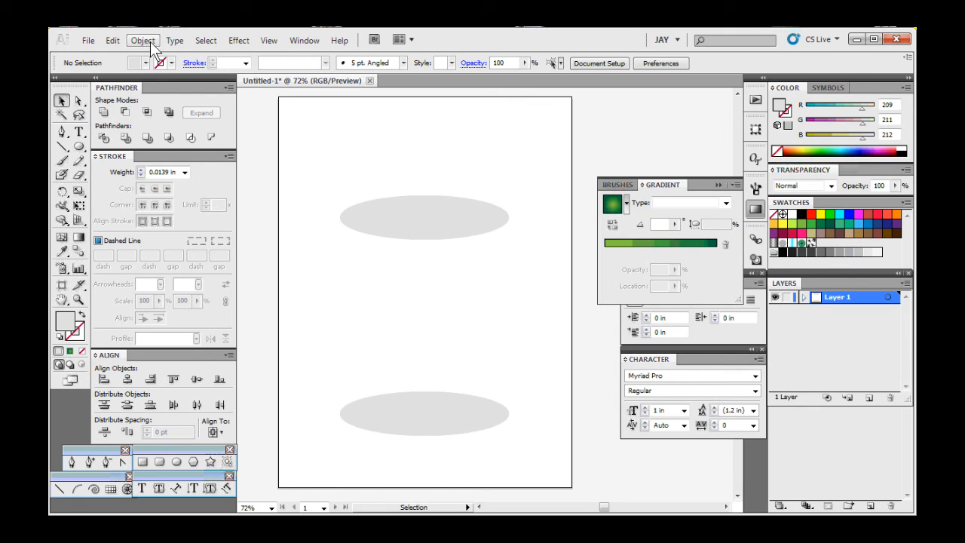
click(146, 66)
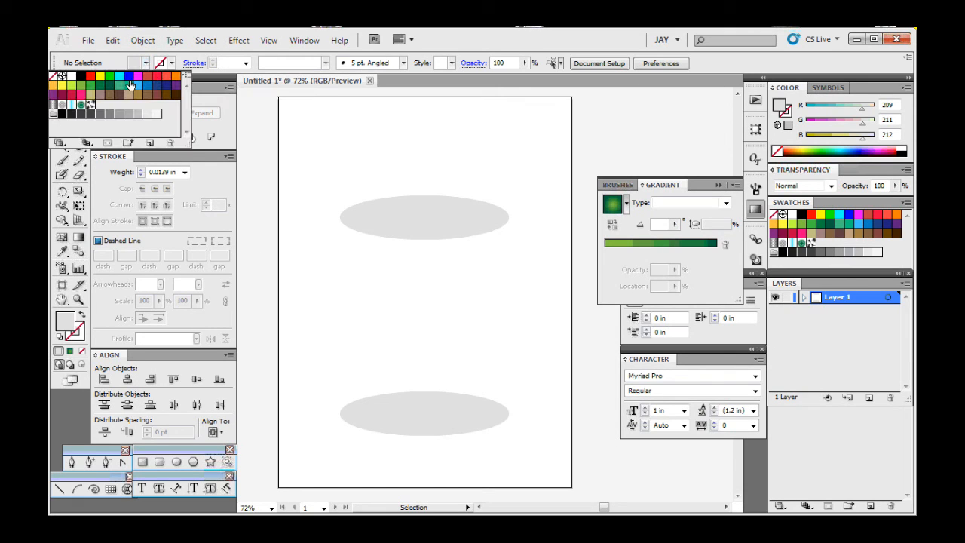
click(129, 76)
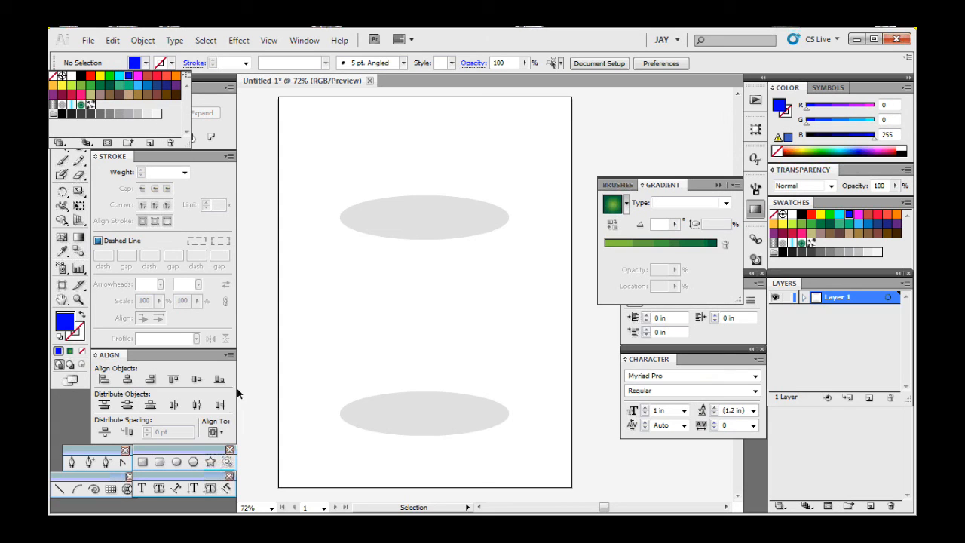
click(148, 463)
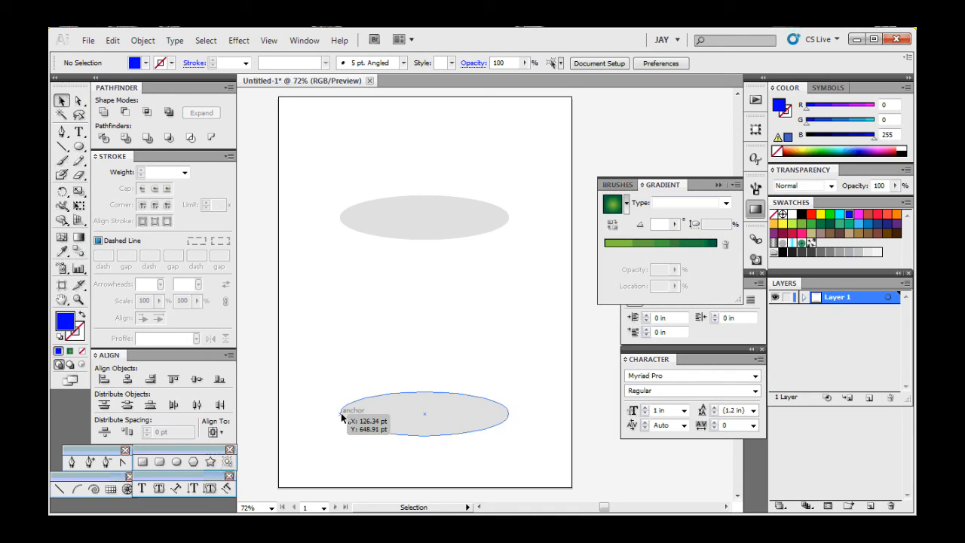
drag(342, 415, 375, 358)
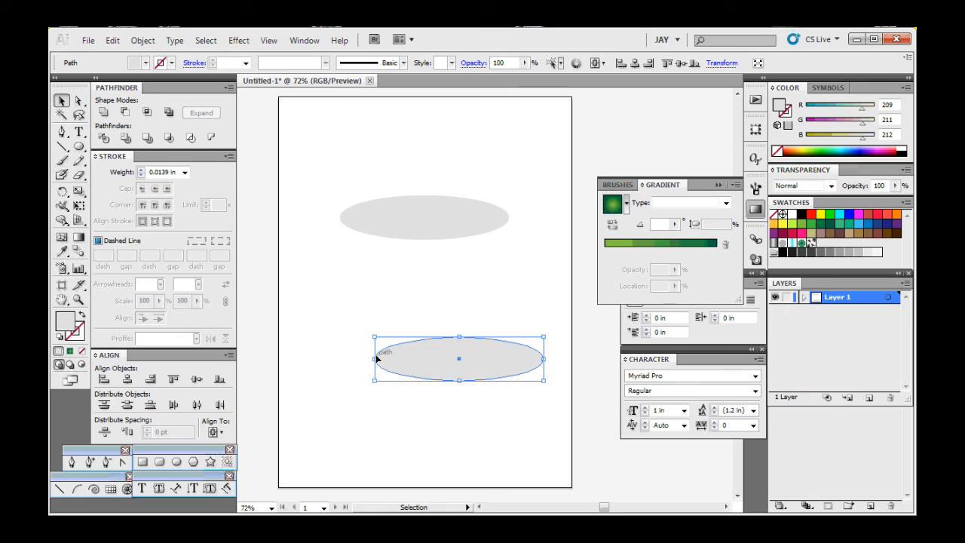
key(a)
key(ctrl+z)
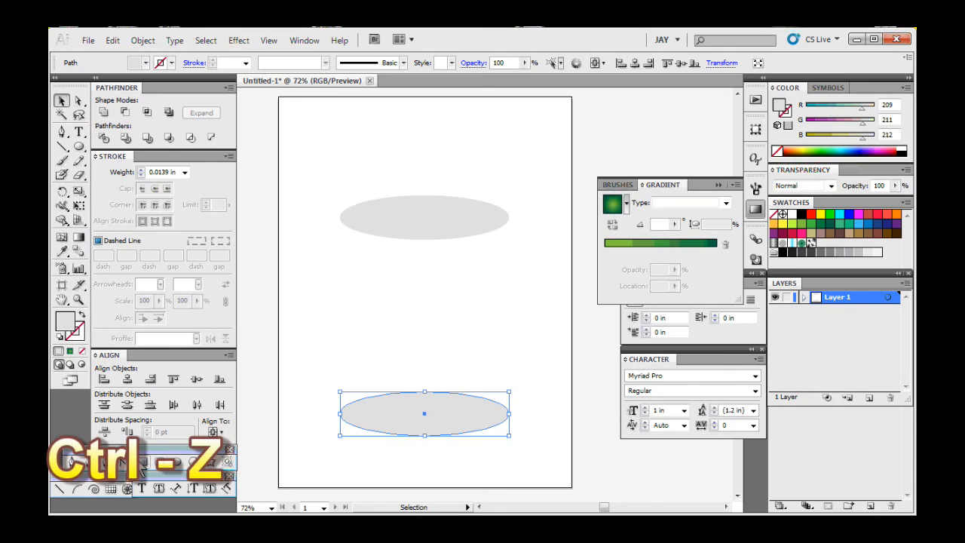
Draw a rectangle from the lower ellipse's left anchor to the upper ellipse's right anchor and fill it with blue (RGB 0, 113, 188).
click(144, 461)
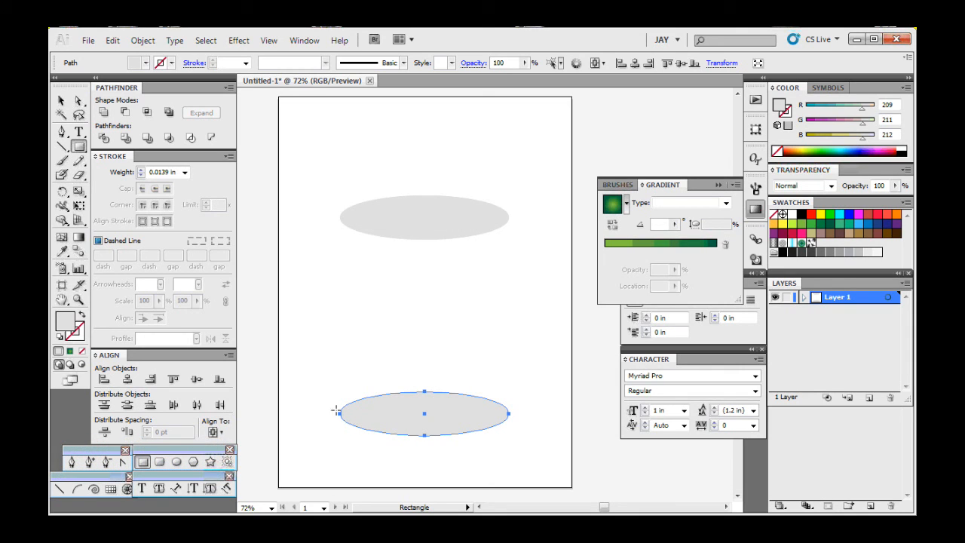
drag(340, 413, 510, 217)
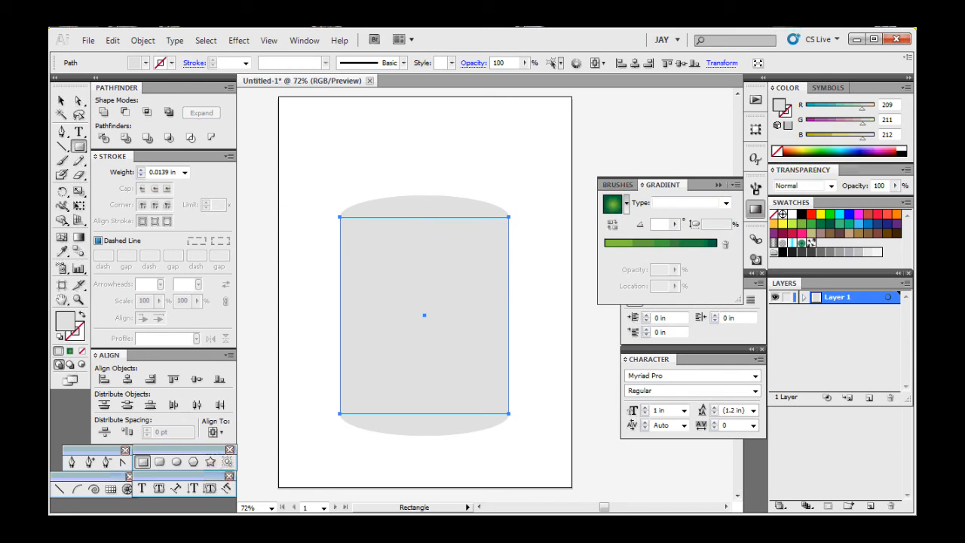
click(147, 63)
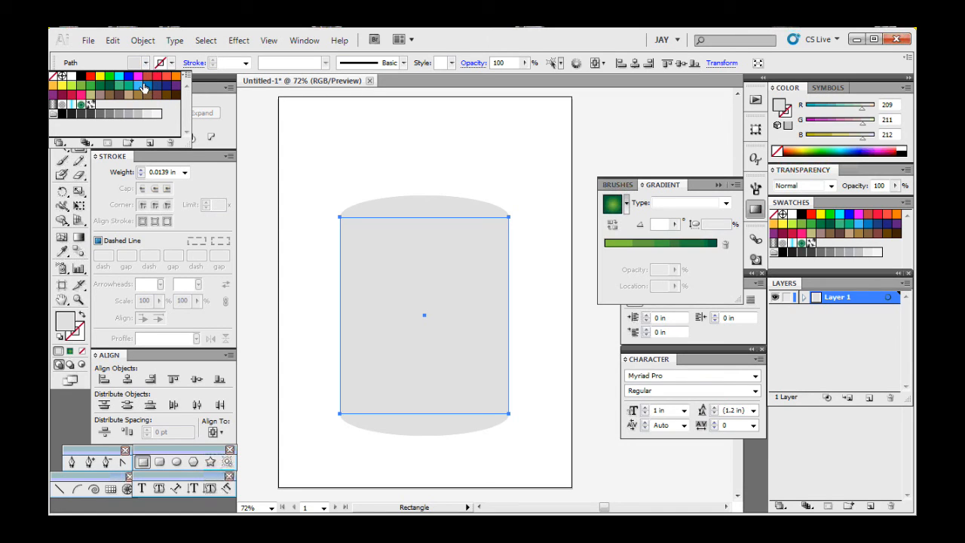
click(144, 88)
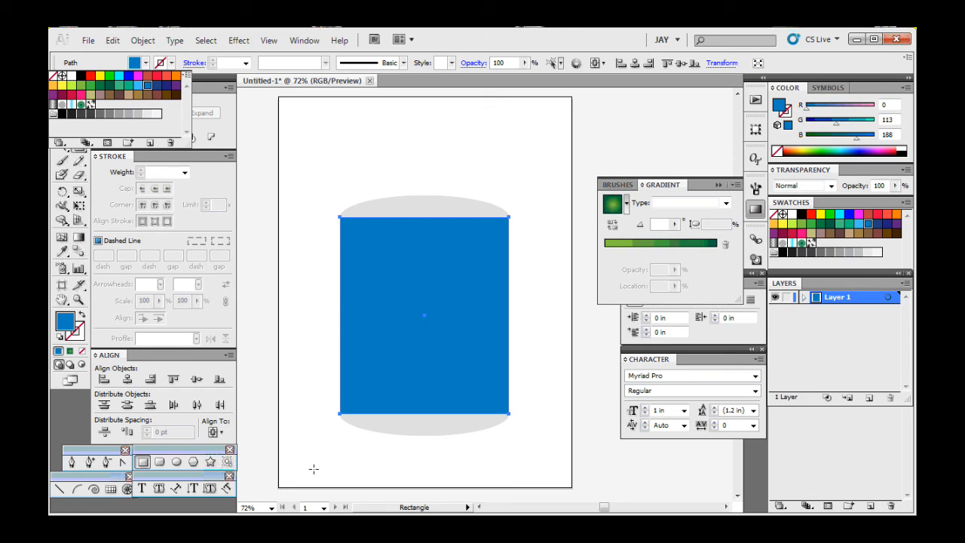
Unite the blue rectangle and the lower ellipse into a single cylinder body shape.
key(v)
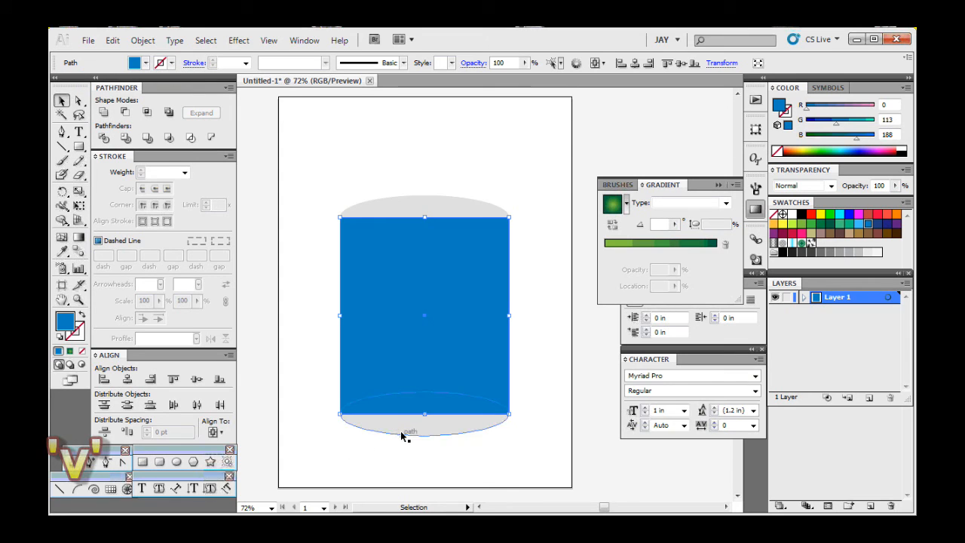
key(shift)
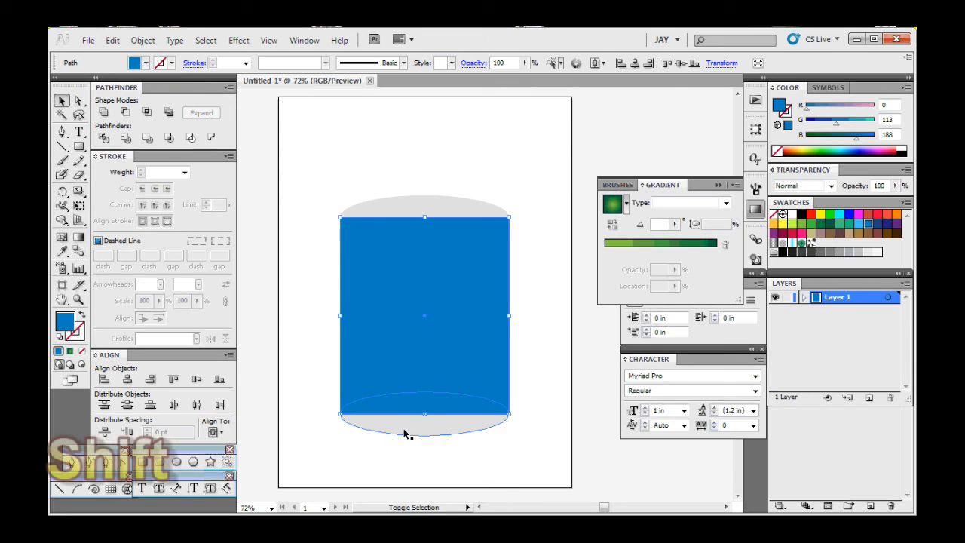
shift+click(404, 434)
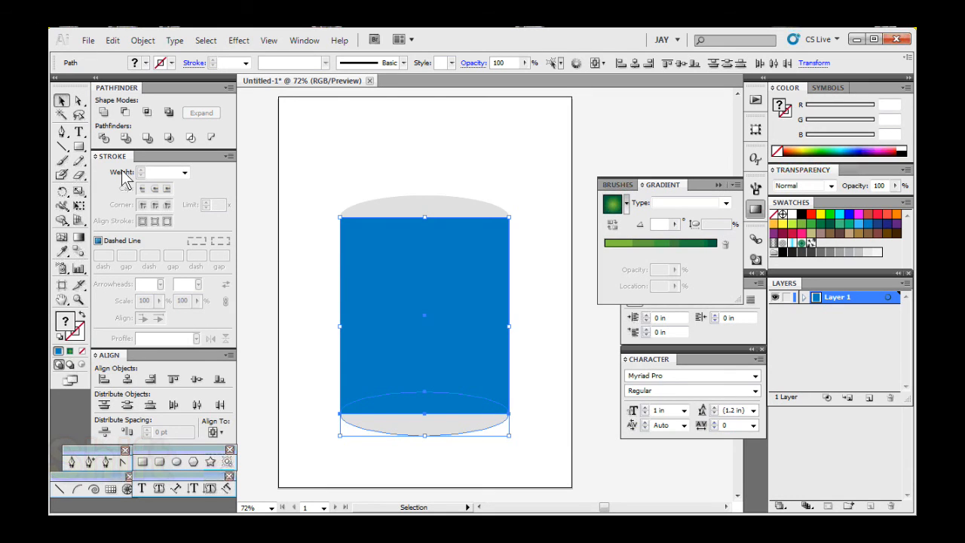
click(103, 113)
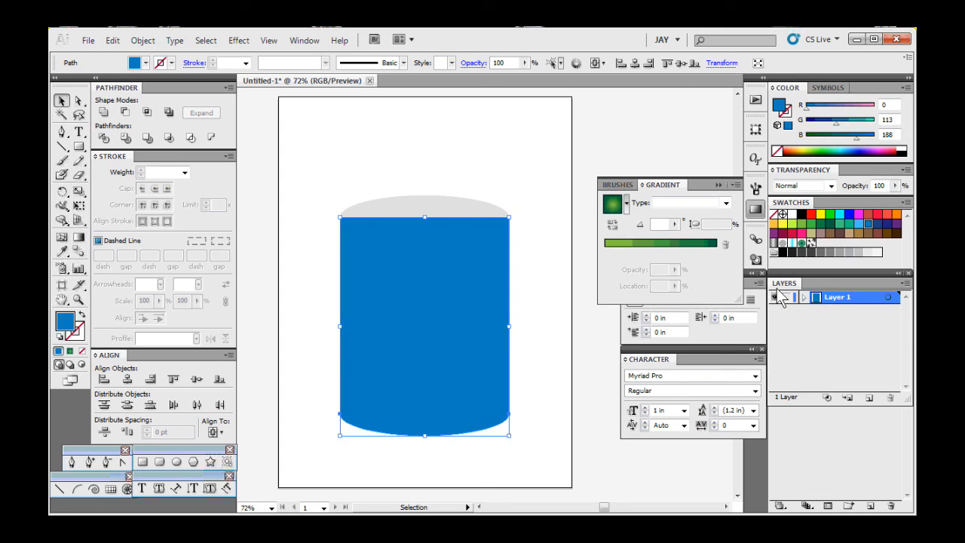
Fill the cylinder body with the black linear gradient swatch and set the gradient's middle stop to 100% opacity.
click(144, 64)
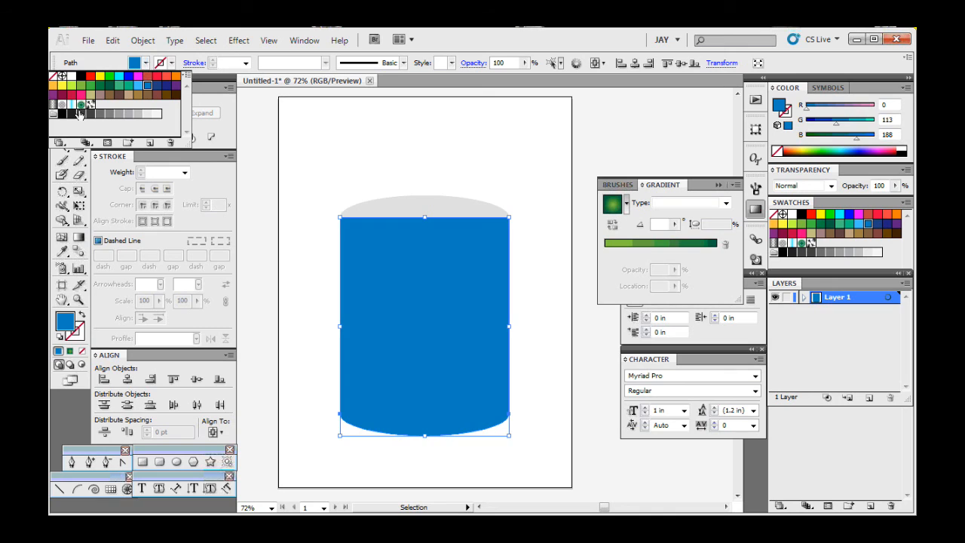
click(52, 105)
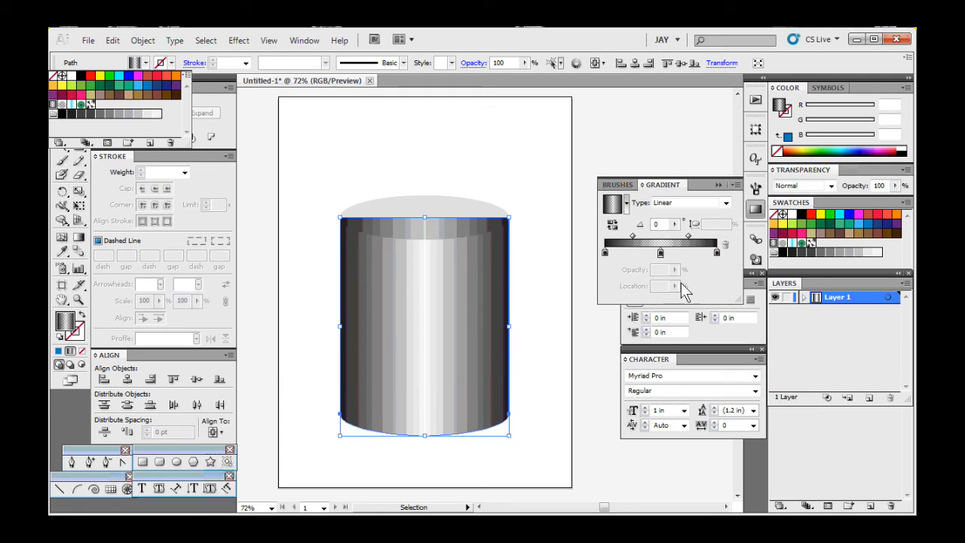
click(660, 253)
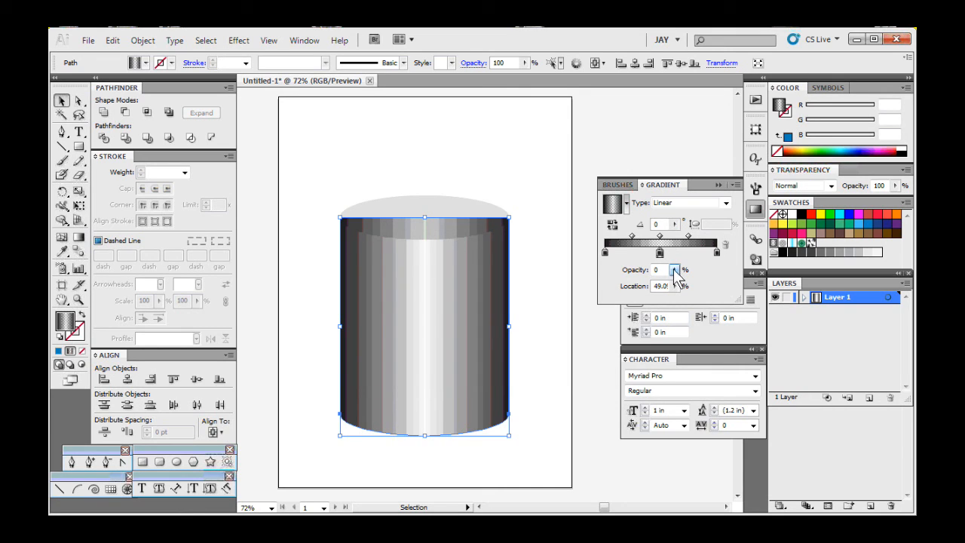
click(673, 270)
drag(670, 282, 713, 286)
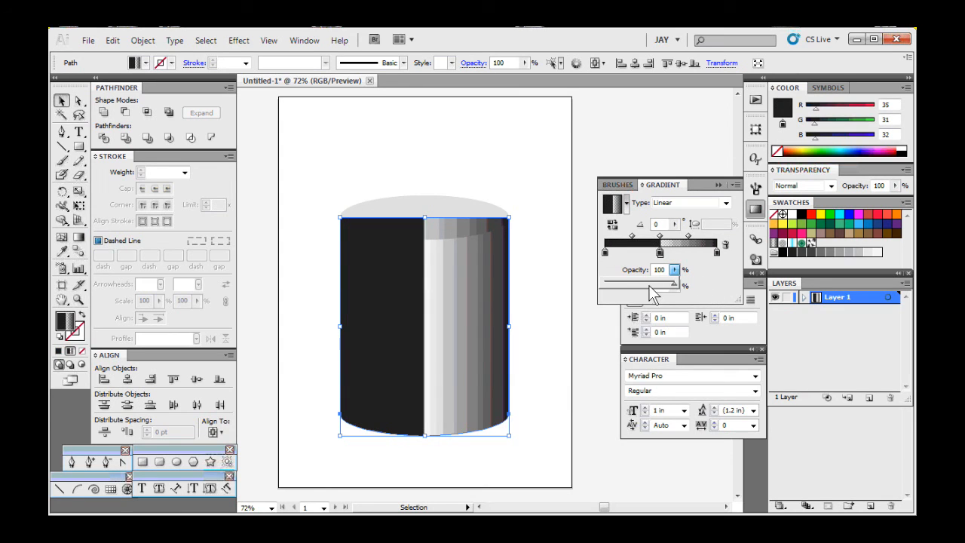
click(718, 287)
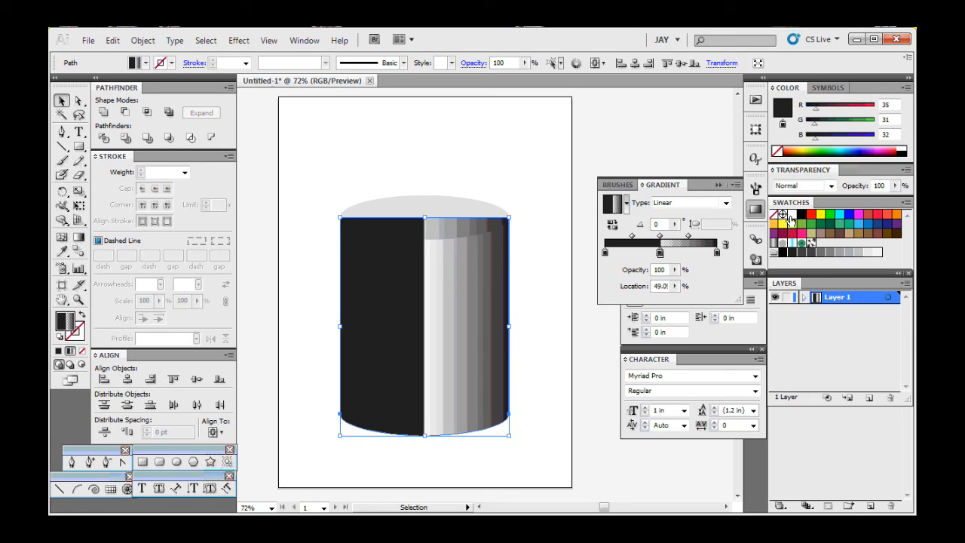
Try white and light gray (RGB 204) as the color of the gradient's middle stop.
drag(792, 218, 661, 256)
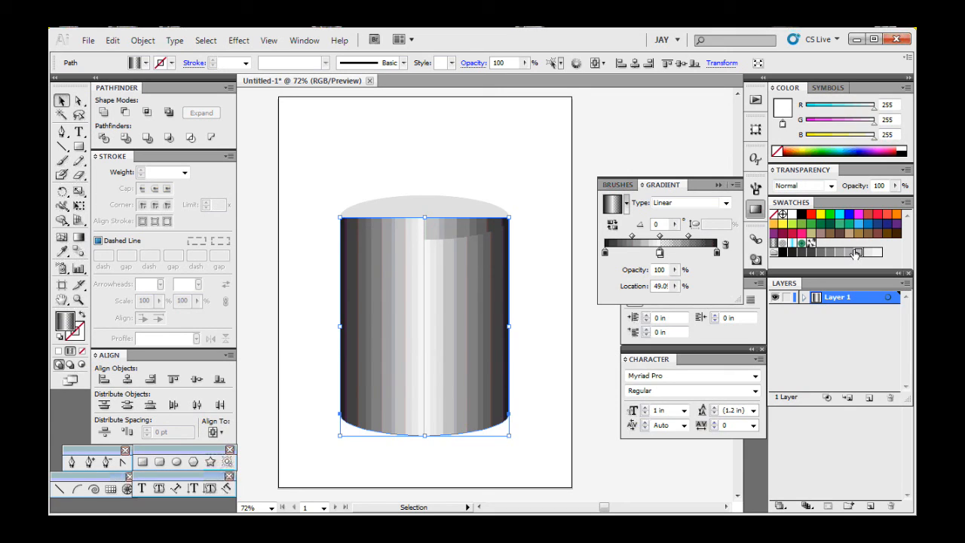
click(756, 238)
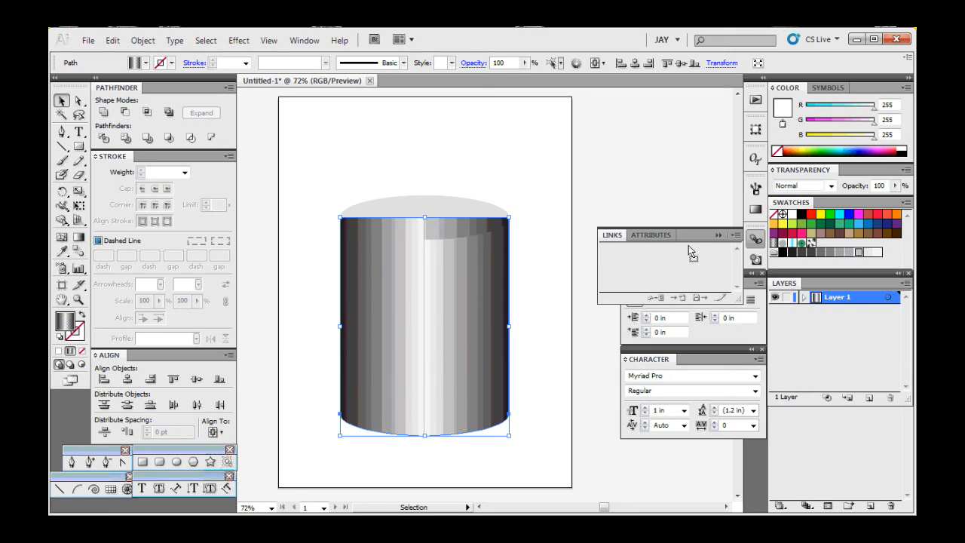
click(754, 209)
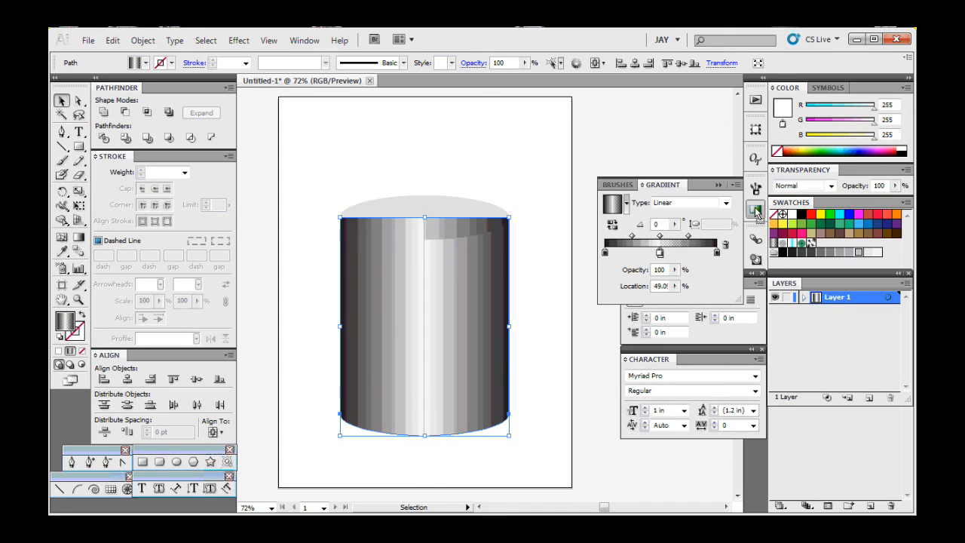
drag(660, 260, 662, 255)
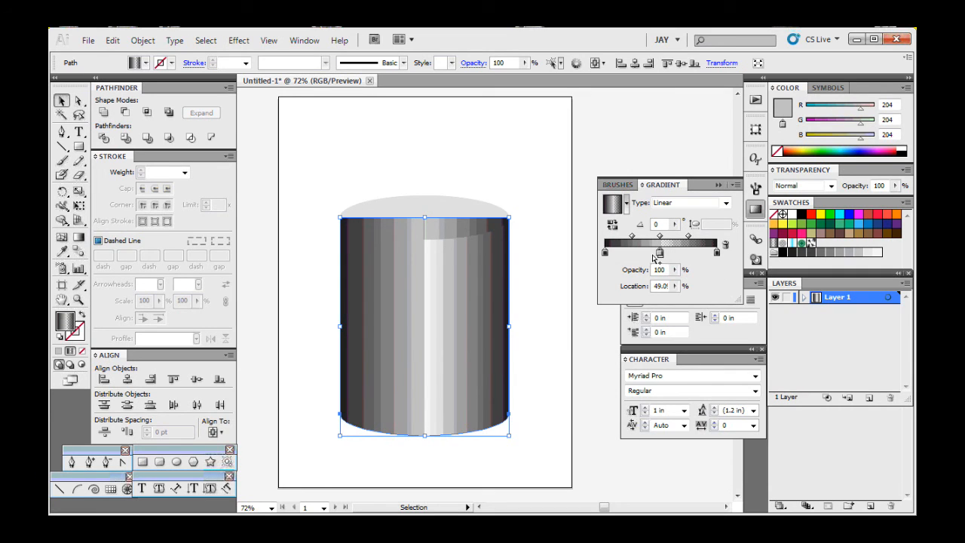
Add a gray (RGB 191) gradient stop at about 38.7% and remove the other two stops near the middle.
drag(658, 255, 647, 258)
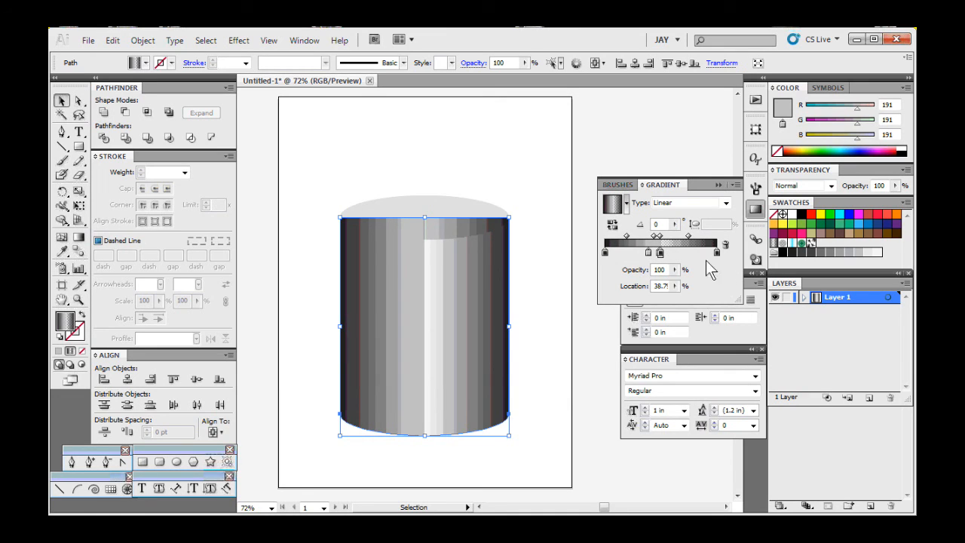
drag(661, 253, 666, 276)
click(660, 254)
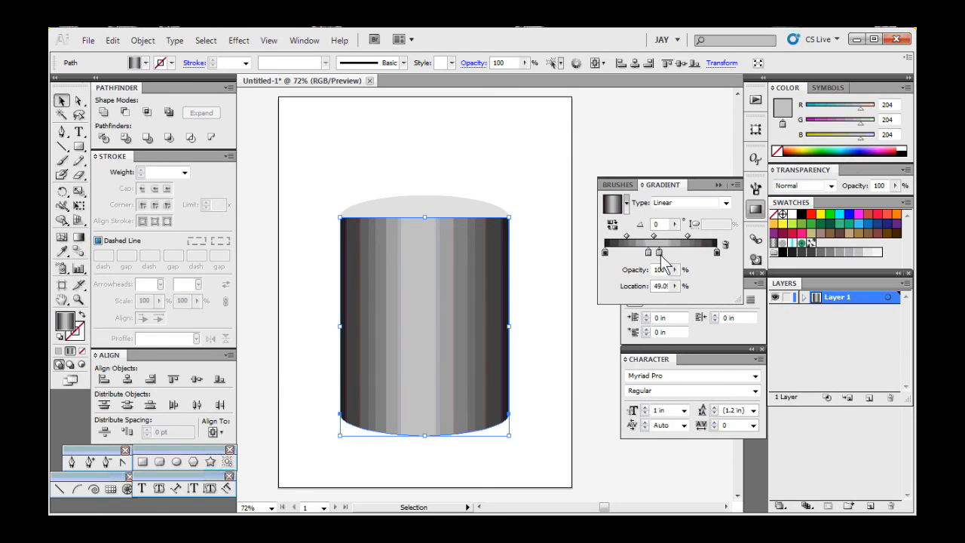
drag(661, 254, 668, 290)
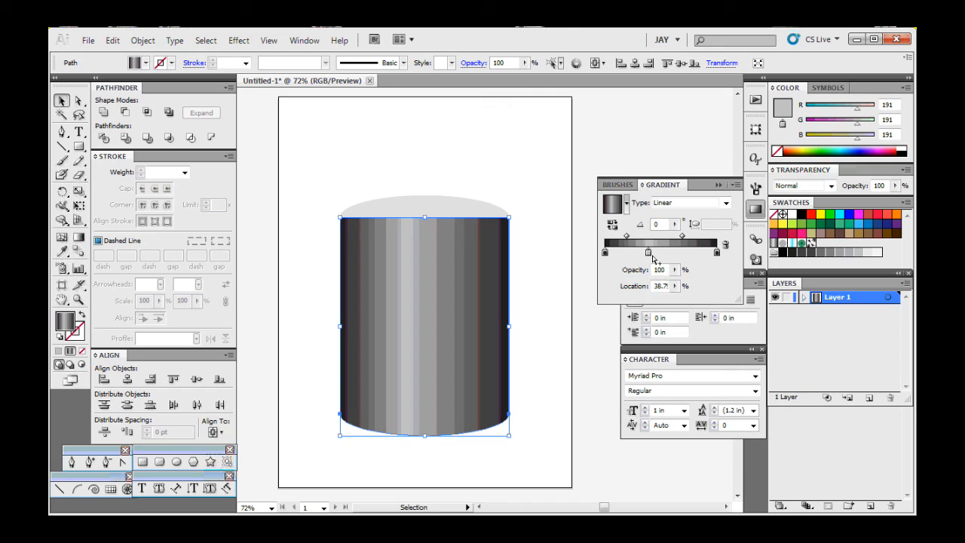
Move the remaining gray gradient stop to the center and set its location to exactly 50%.
drag(650, 255, 662, 288)
drag(675, 252, 665, 261)
click(676, 287)
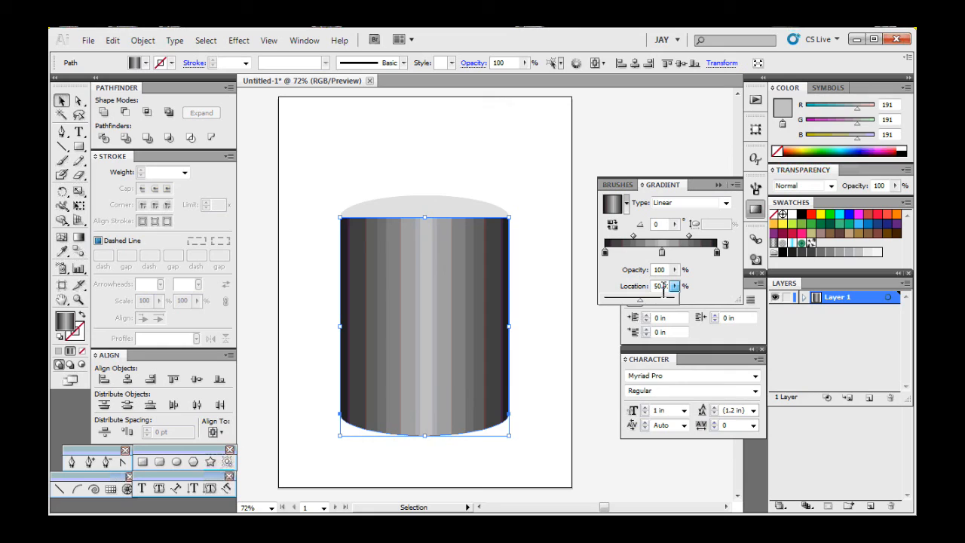
click(662, 288)
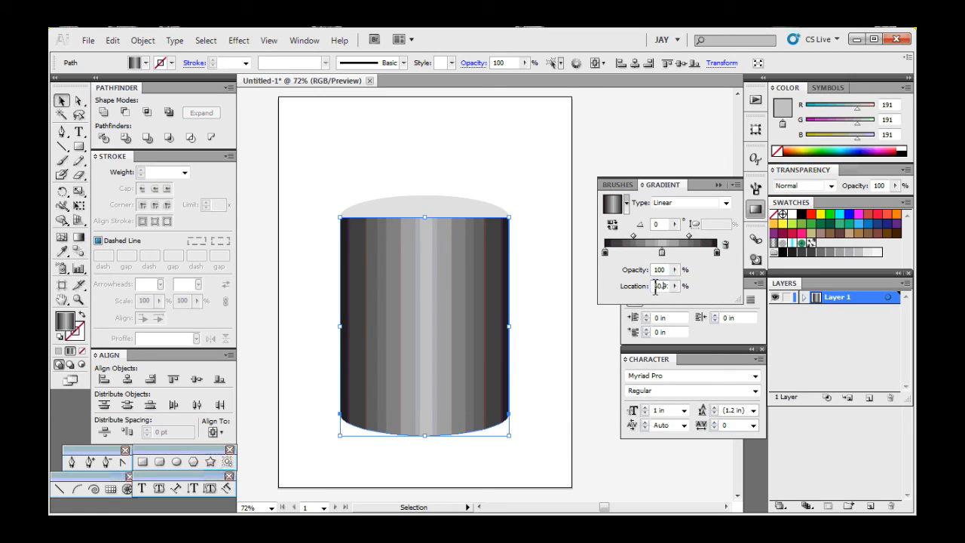
drag(656, 286, 690, 285)
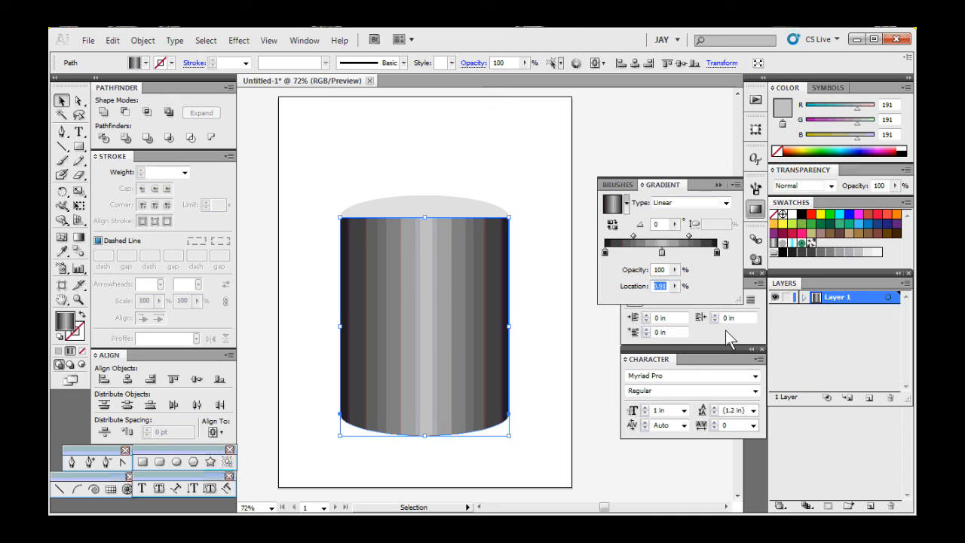
text(50)
key(Return)
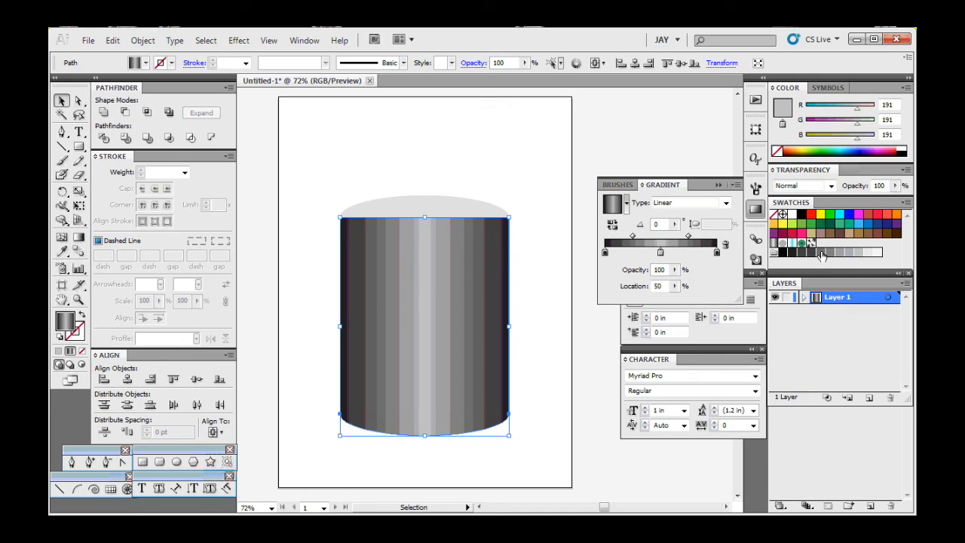
Recolor the gradient's right end stop with the medium gray swatch (RGB 102).
drag(821, 253, 721, 252)
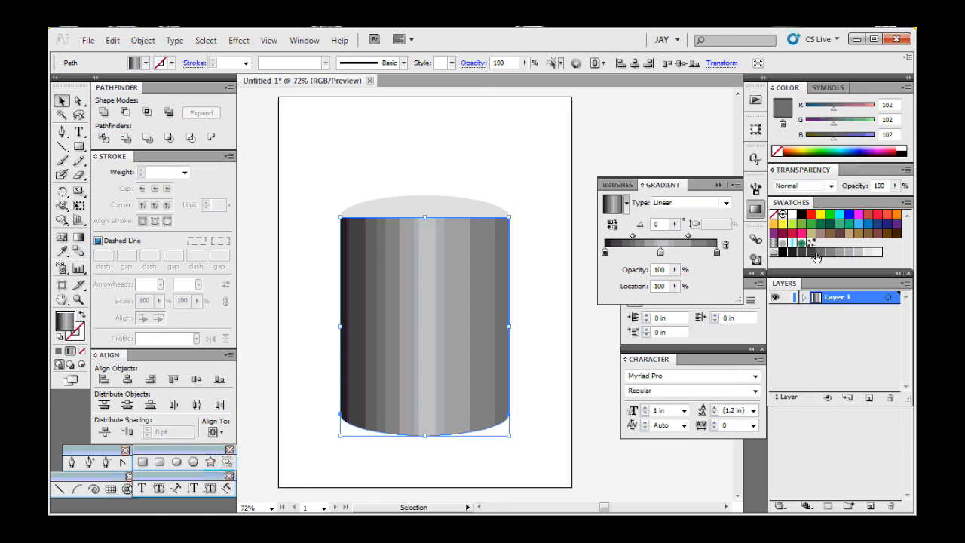
Recolor the body gradient's left end stop with dark gray (RGB 77) and shift the two midpoints to about 22% and 73%.
drag(813, 258, 606, 252)
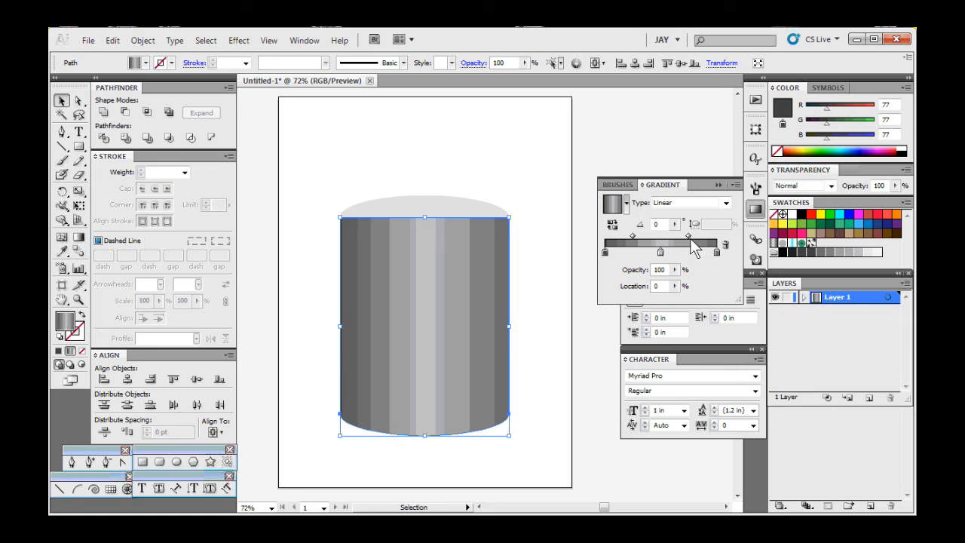
drag(690, 237, 722, 254)
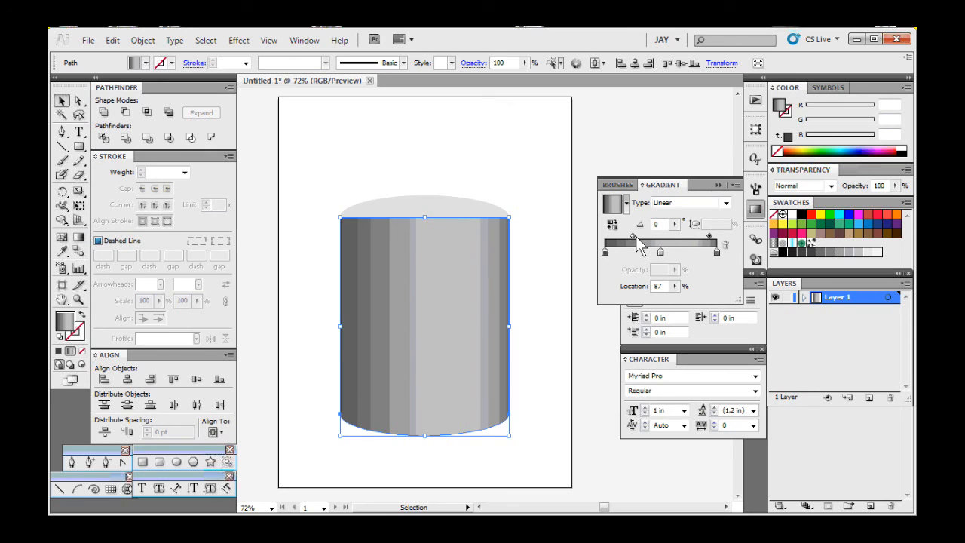
drag(636, 236, 621, 253)
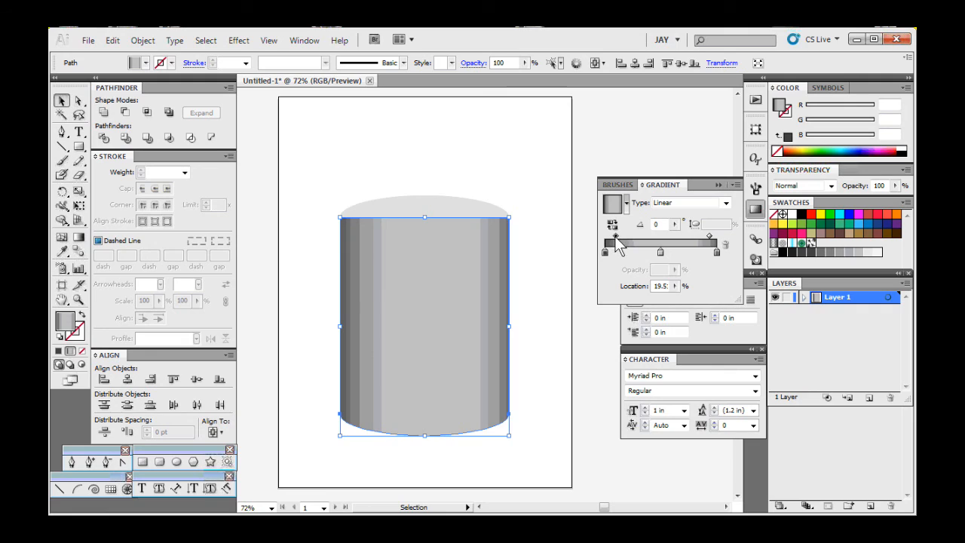
drag(614, 238, 618, 239)
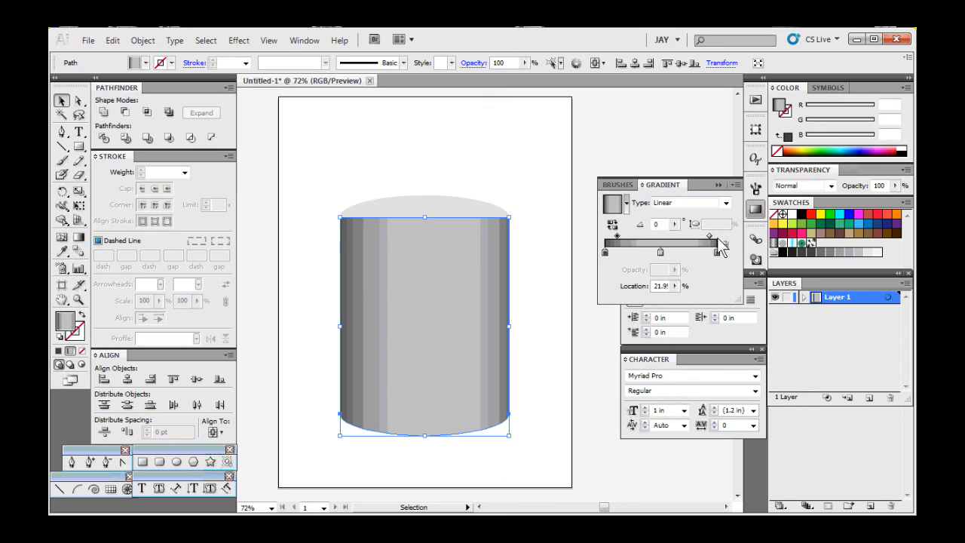
drag(709, 235, 705, 236)
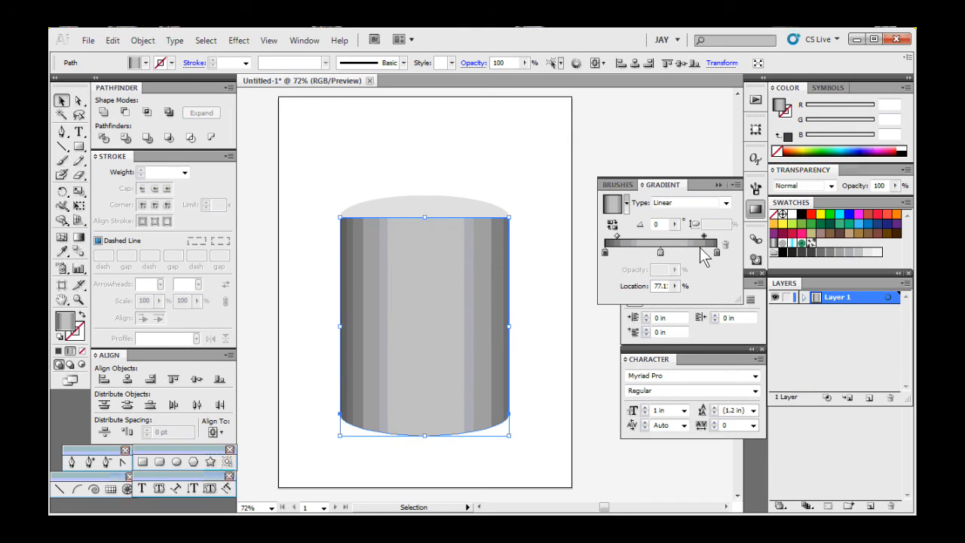
drag(706, 242, 703, 242)
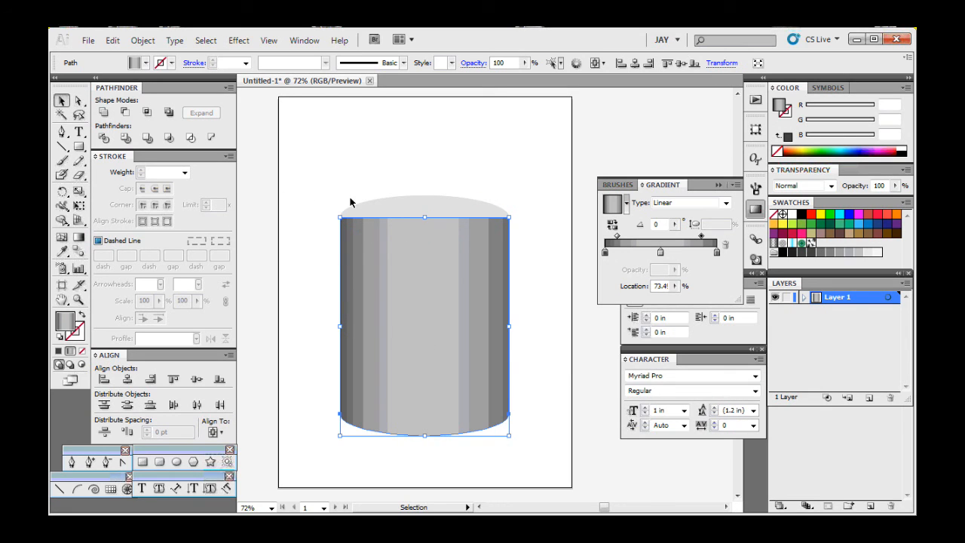
Bring the light gray top ellipse in front of the cylinder body and deselect it.
click(427, 208)
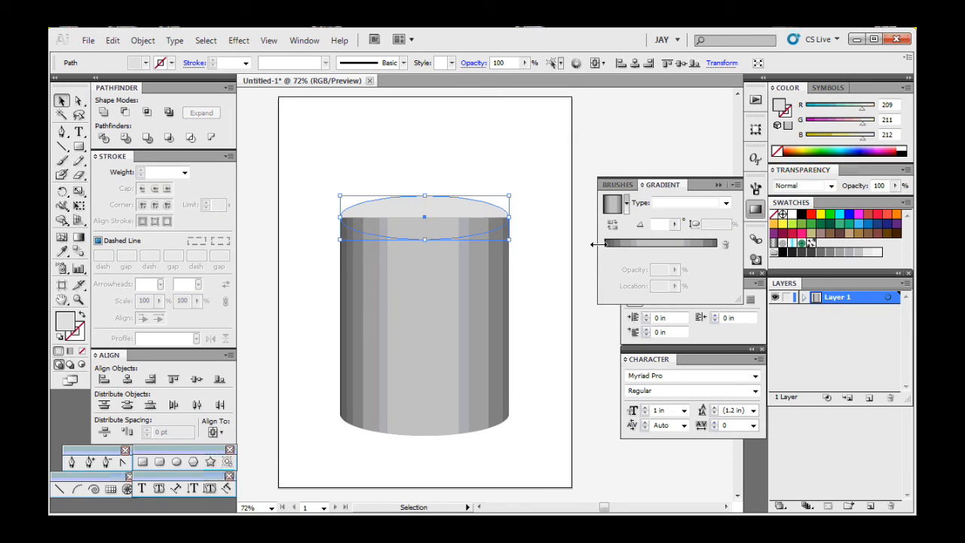
key(ctrl+bracketright)
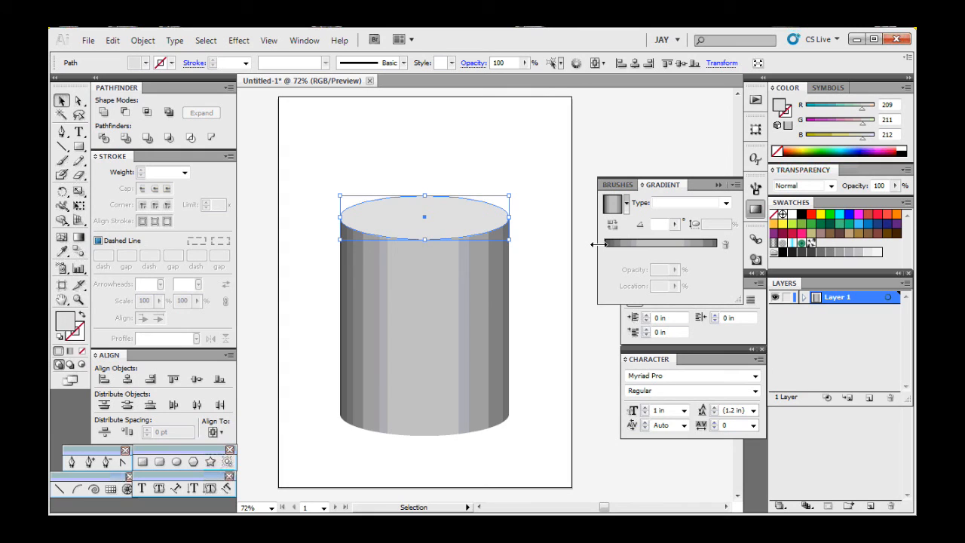
click(282, 332)
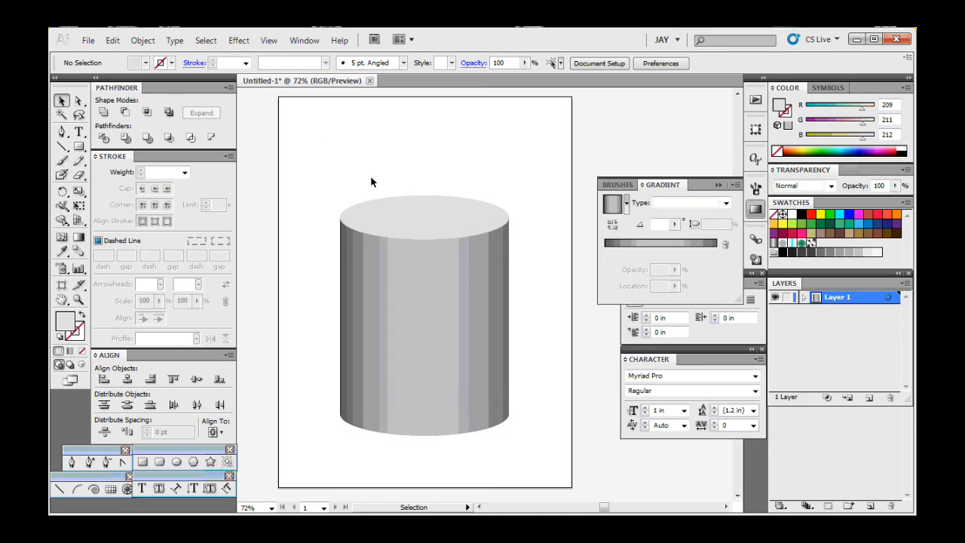
Fill the top ellipse with the Blue Strike gradient and change its type to Radial.
click(399, 204)
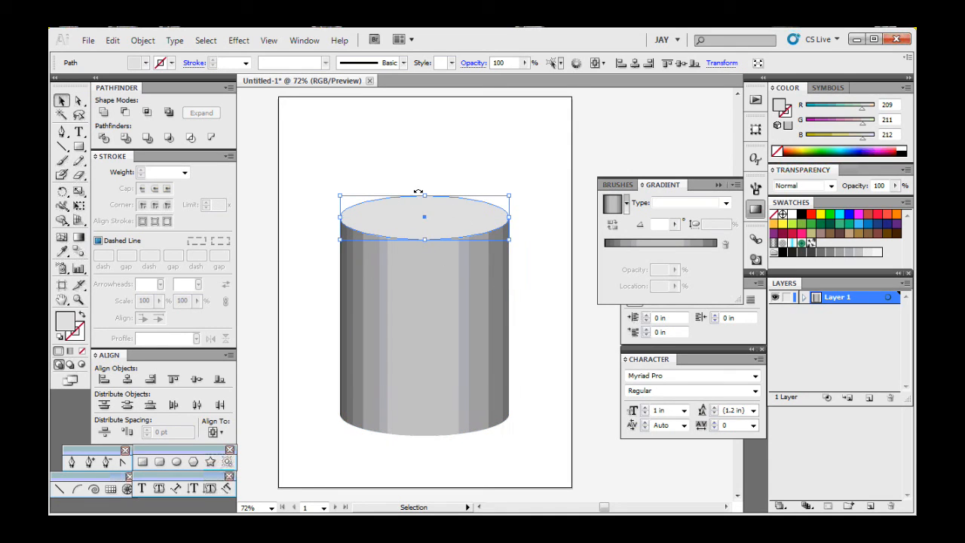
click(147, 63)
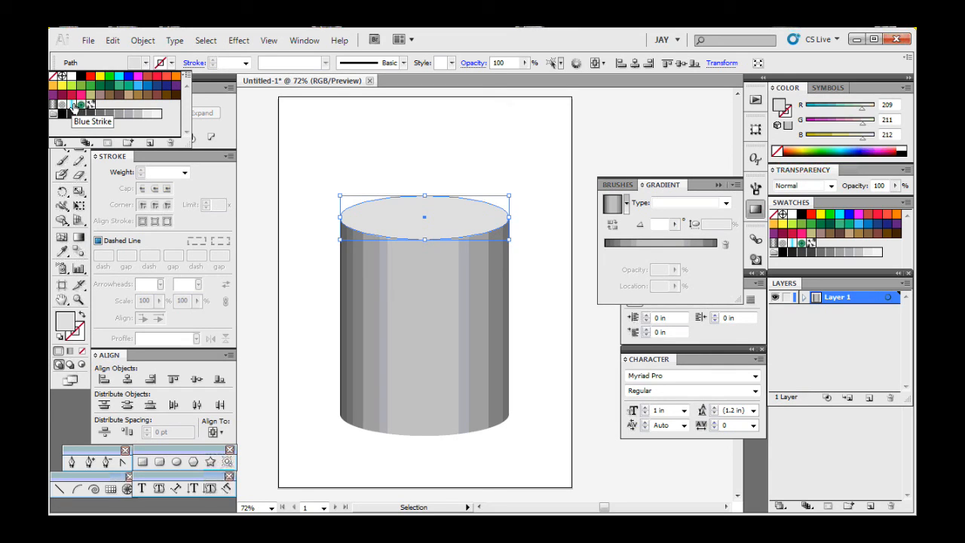
click(71, 106)
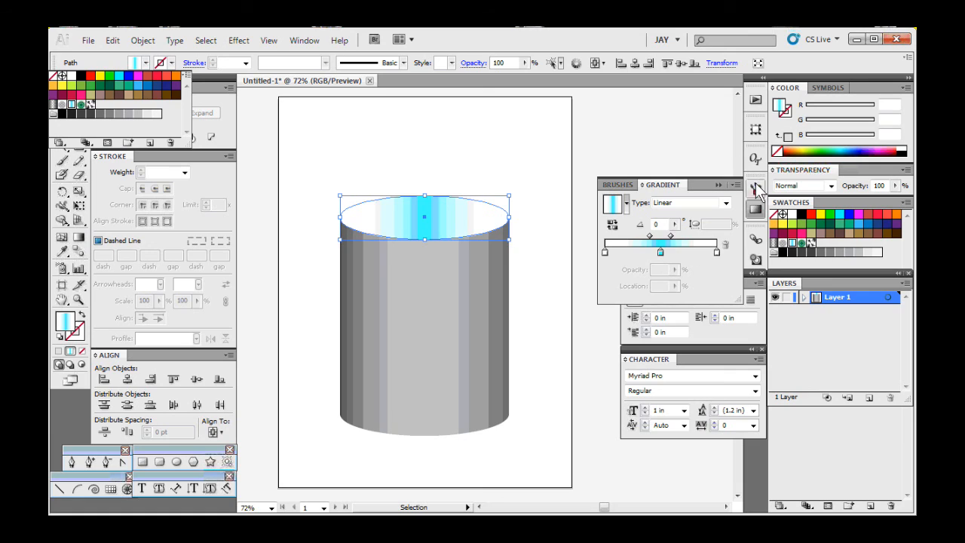
click(730, 212)
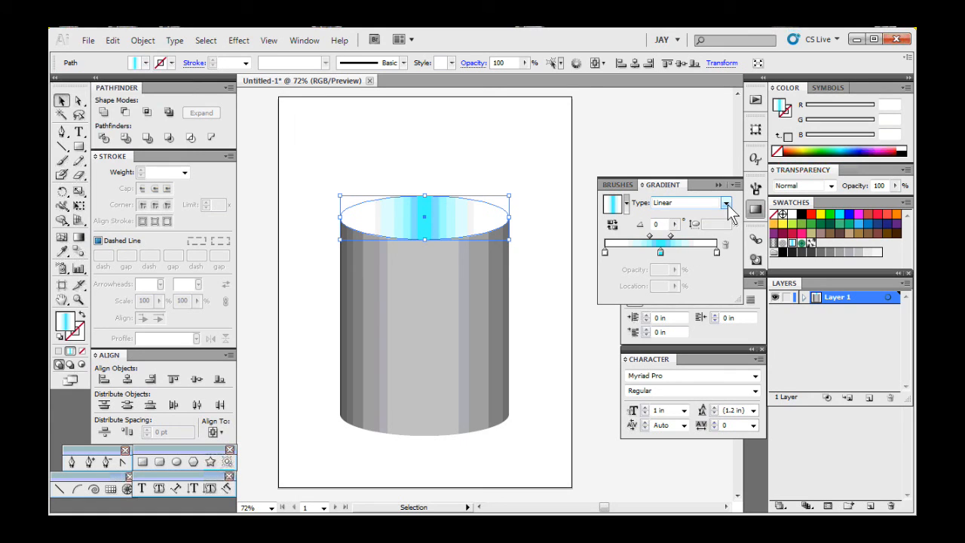
click(728, 203)
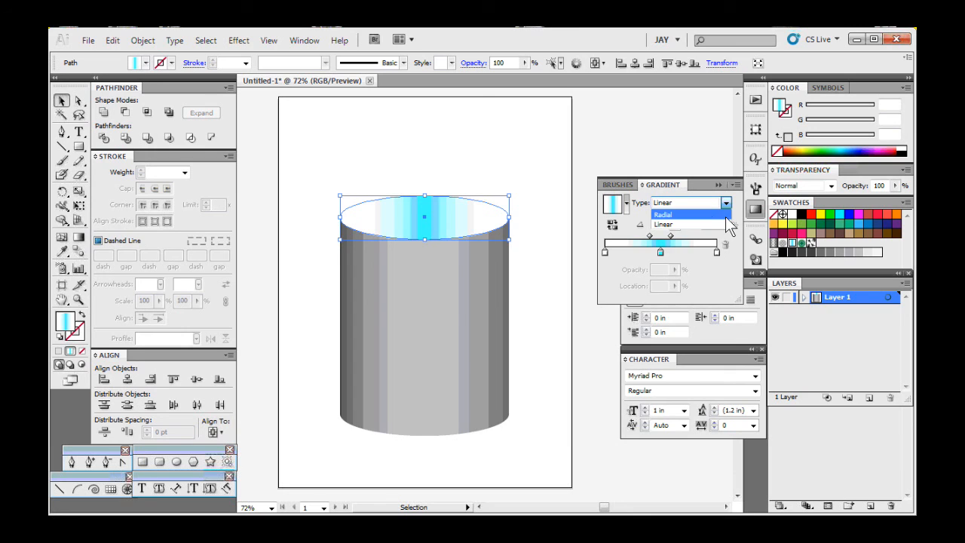
click(702, 215)
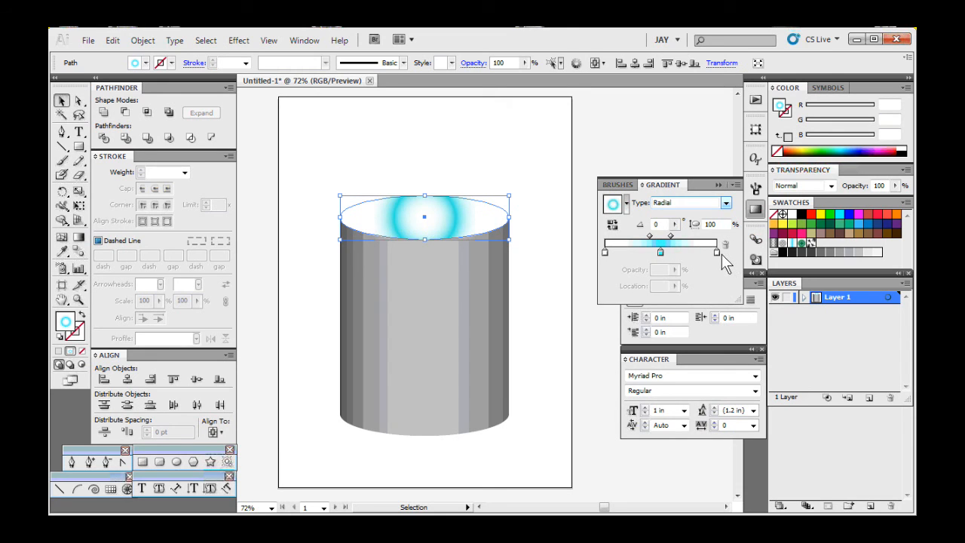
Reduce the ellipse's radial gradient to two stops, light gray (RGB 204) at the center and dark gray (RGB 77) at 100%.
drag(717, 252, 716, 270)
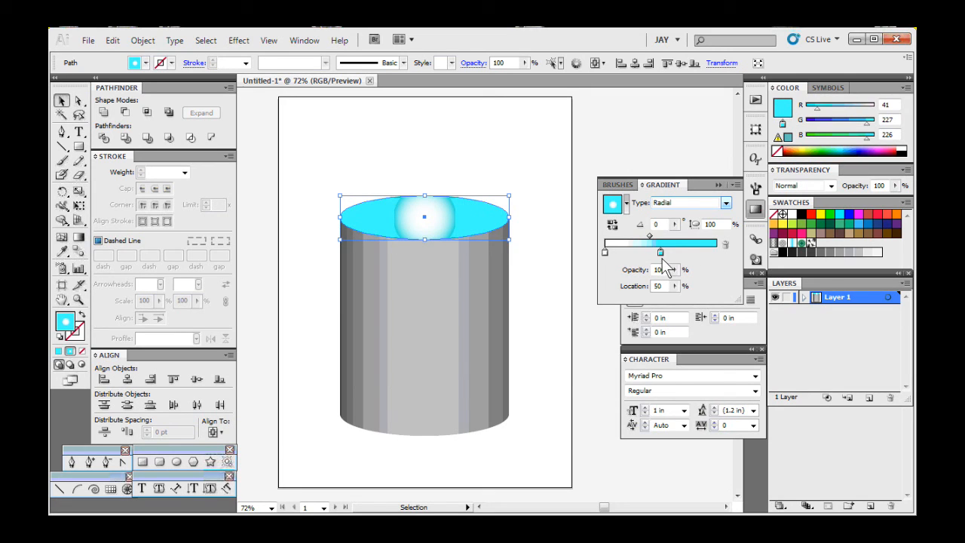
drag(661, 253, 741, 271)
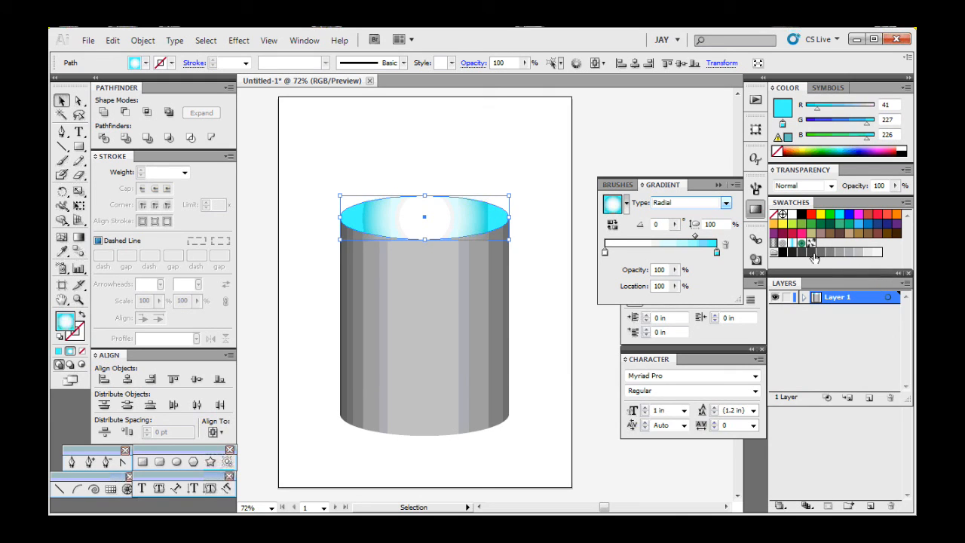
drag(813, 252, 721, 253)
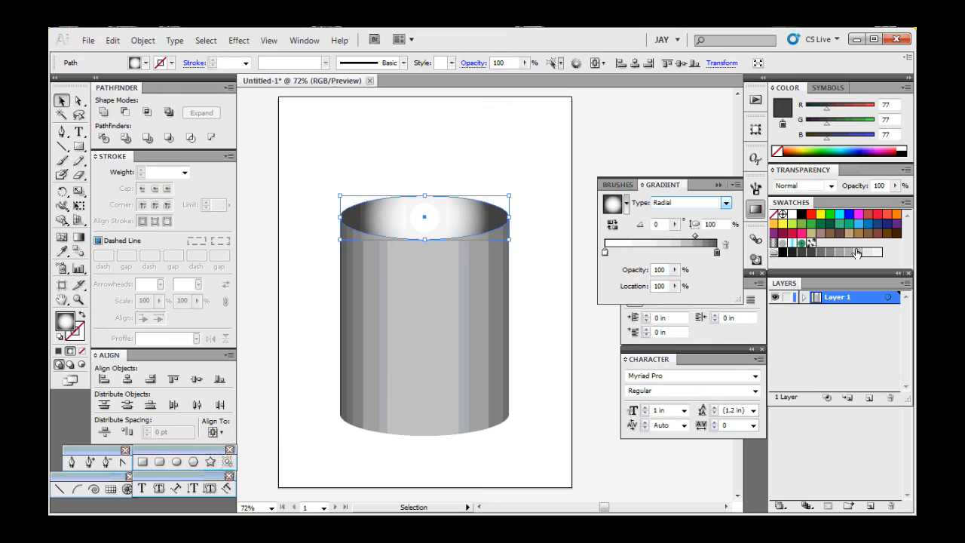
drag(858, 254, 607, 260)
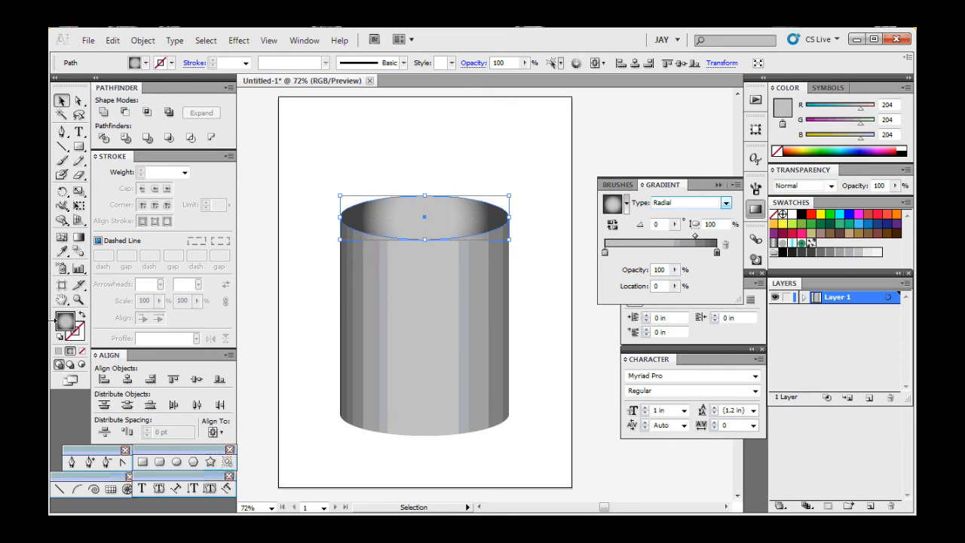
Reshape the radial gradient with the Gradient tool to match the ellipse's outline, at an aspect ratio of about 26.47%, and deselect.
click(79, 238)
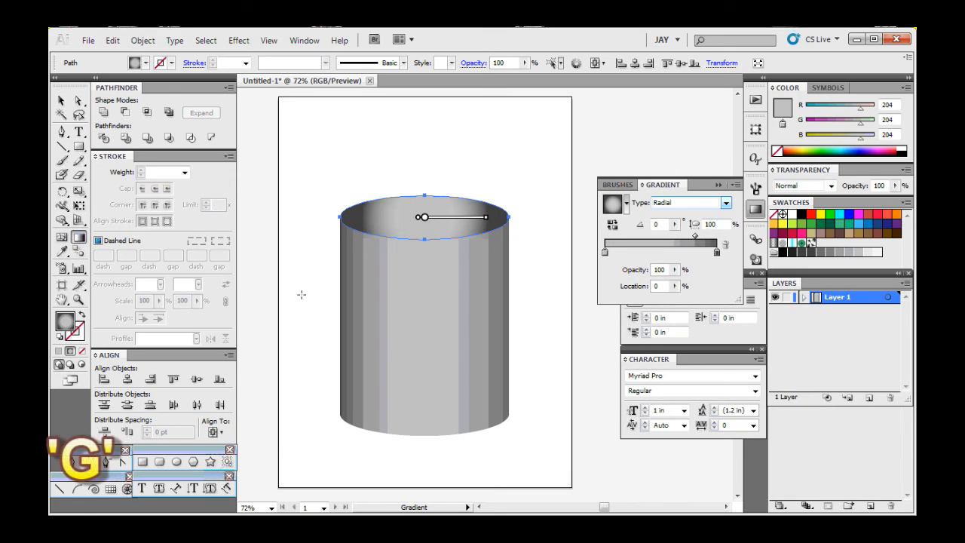
mouse_move(420, 218)
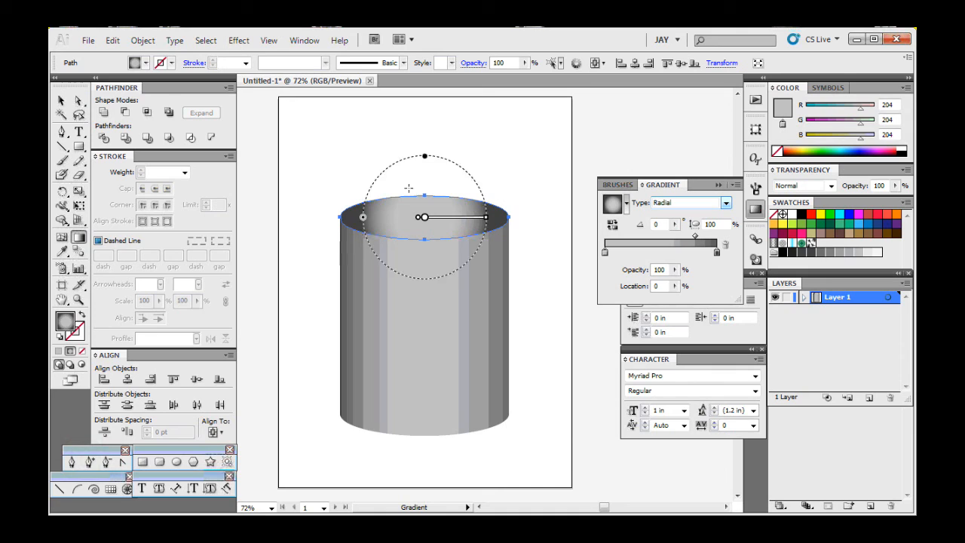
mouse_move(432, 158)
drag(426, 158, 435, 197)
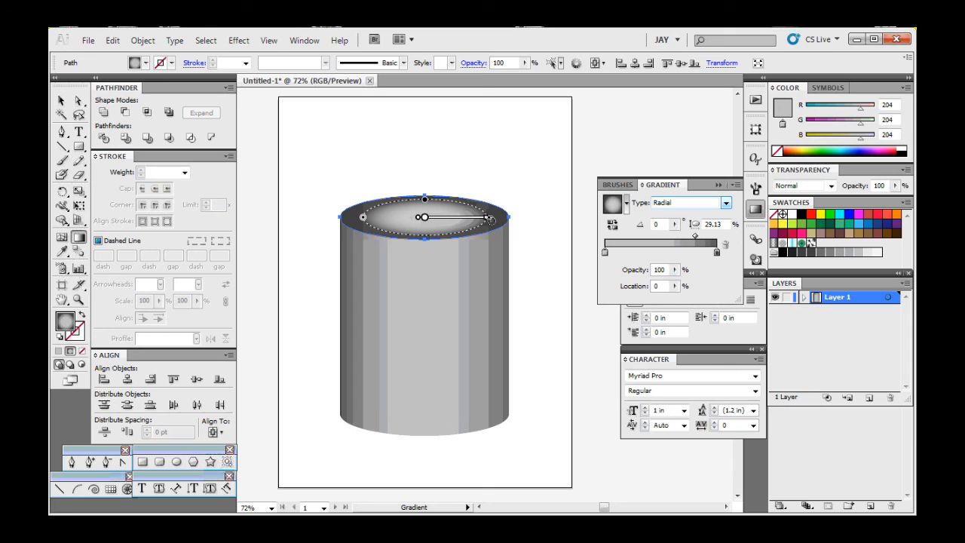
mouse_move(491, 223)
mouse_down()
mouse_move(520, 219)
mouse_move(512, 220)
mouse_up()
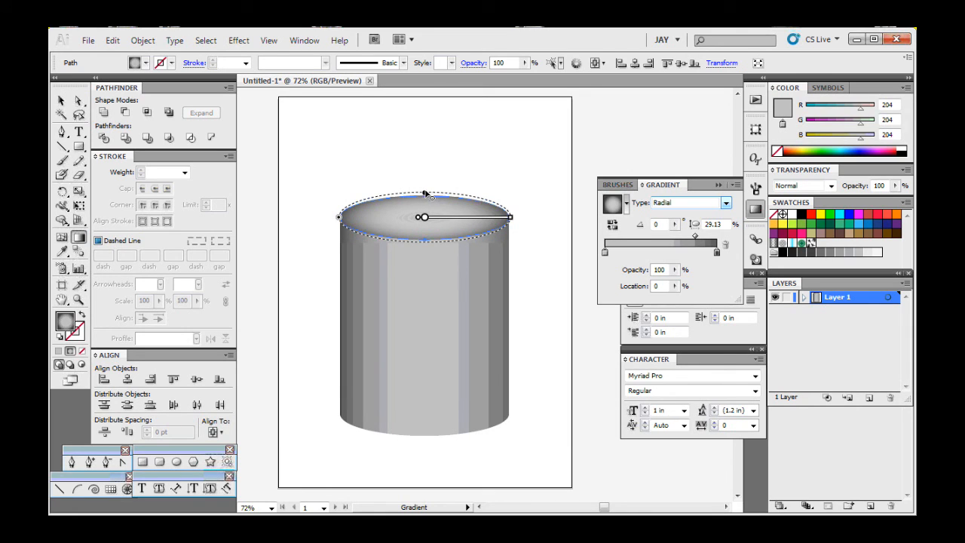
drag(426, 196, 427, 198)
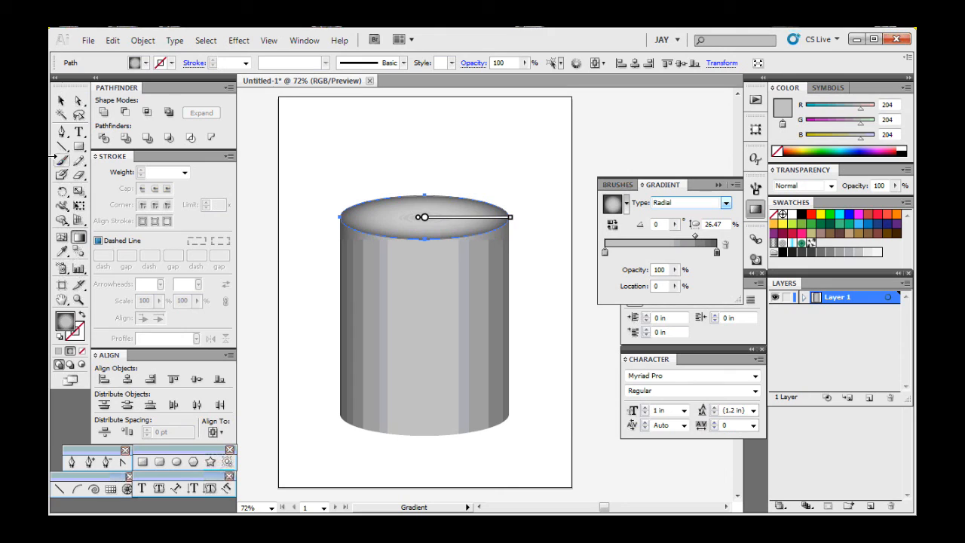
click(64, 102)
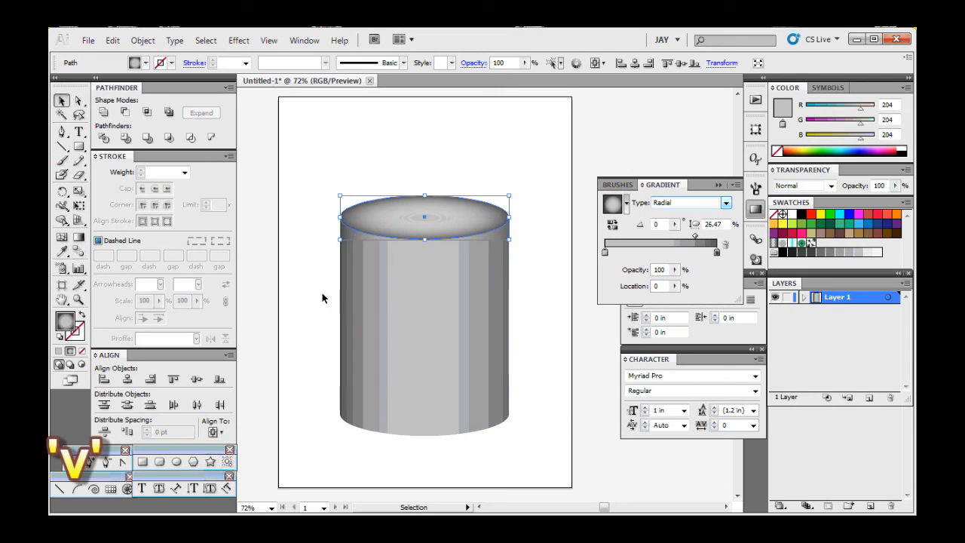
click(298, 302)
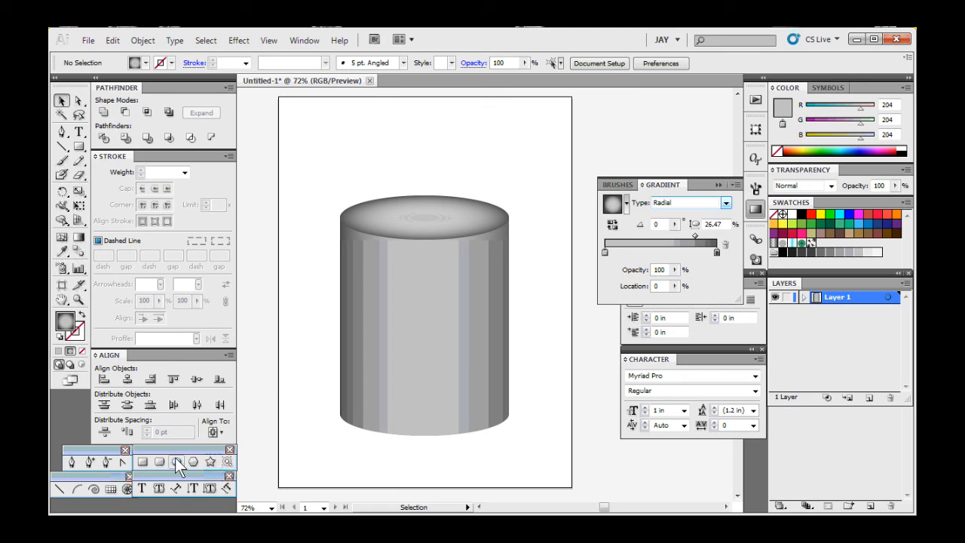
Draw a green (RGB 140, 198, 63) rectangle across the full width of the cylinder's middle as a label band.
click(143, 462)
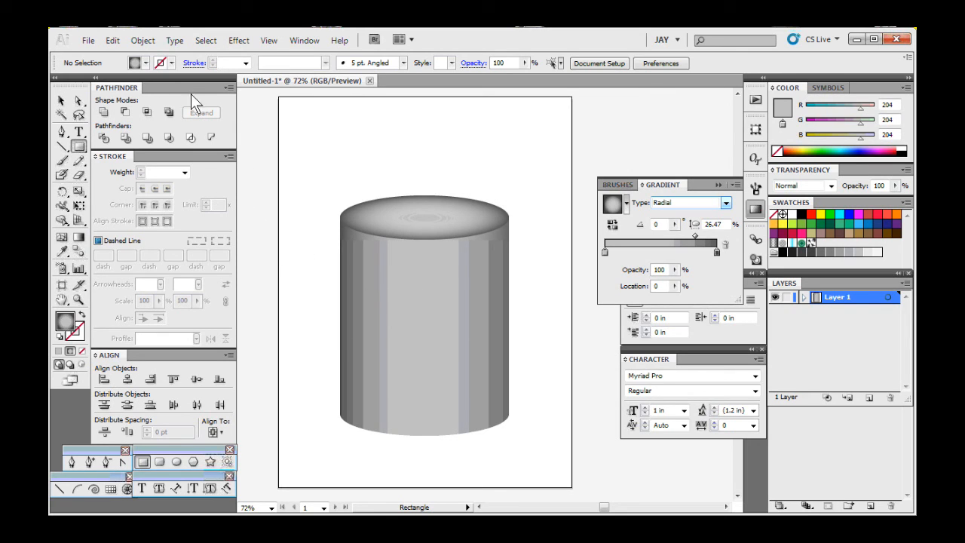
click(146, 62)
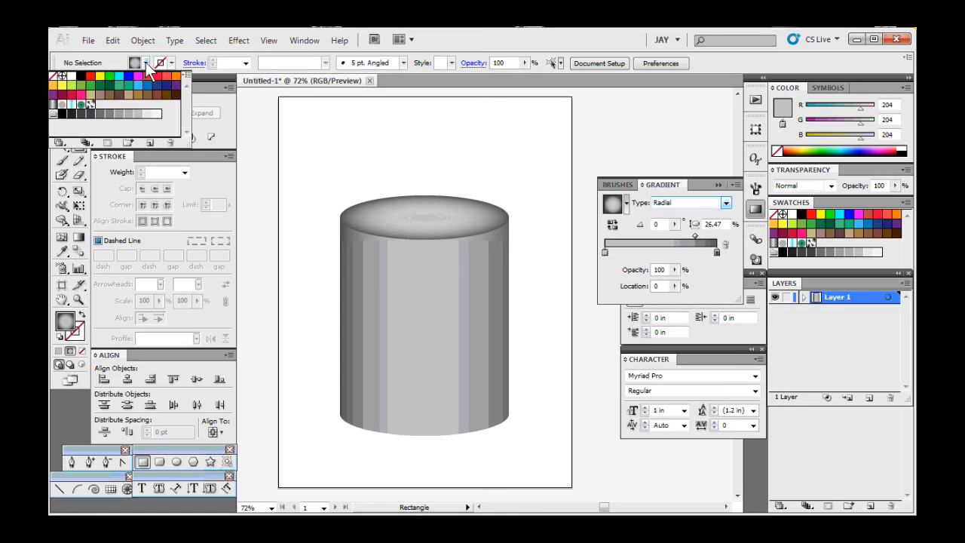
click(82, 89)
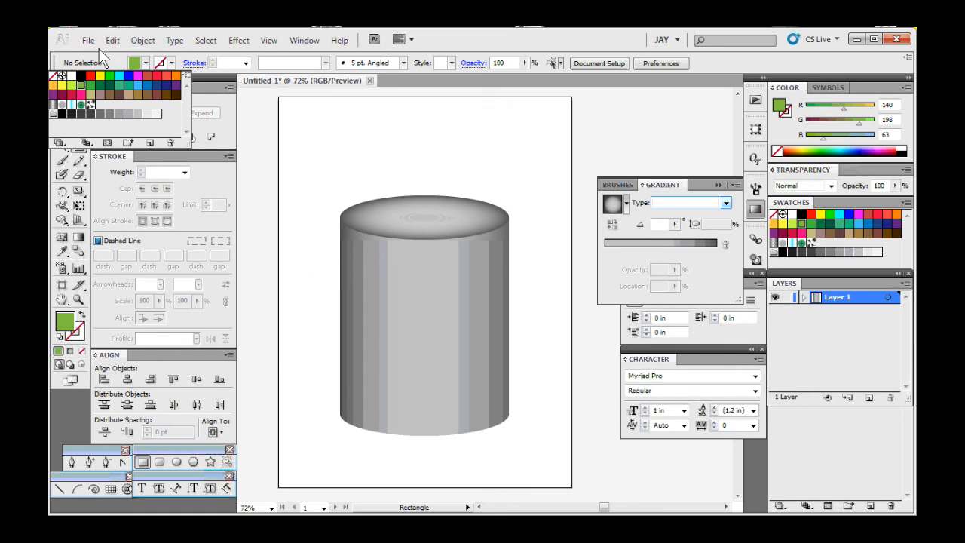
click(145, 65)
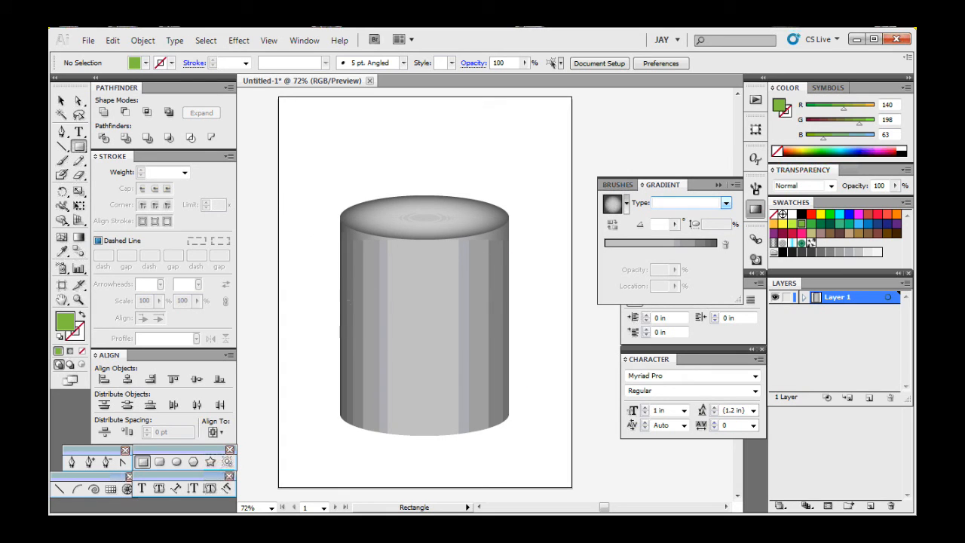
drag(341, 274, 509, 375)
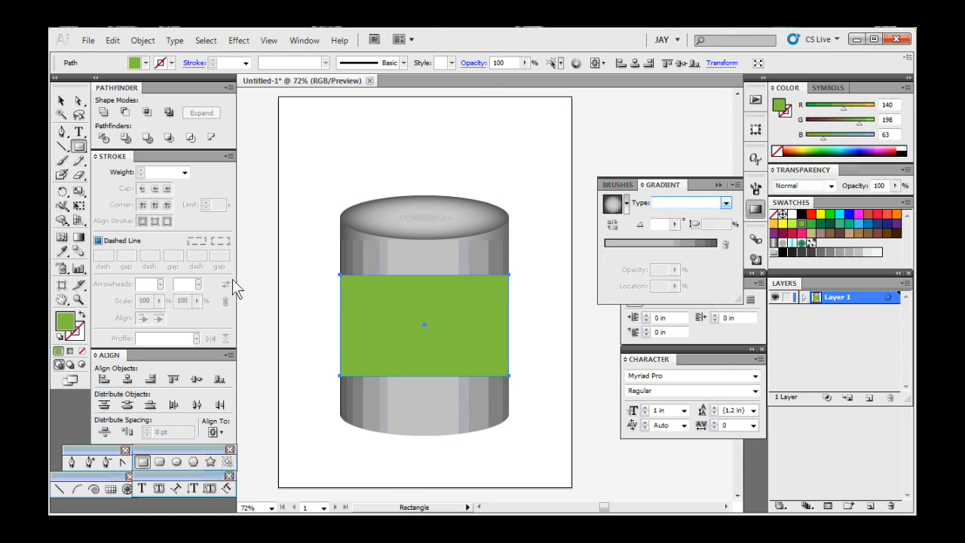
Try the green radial gradient swatch on the label rectangle, then fill it with the Blue Strike linear gradient.
click(147, 64)
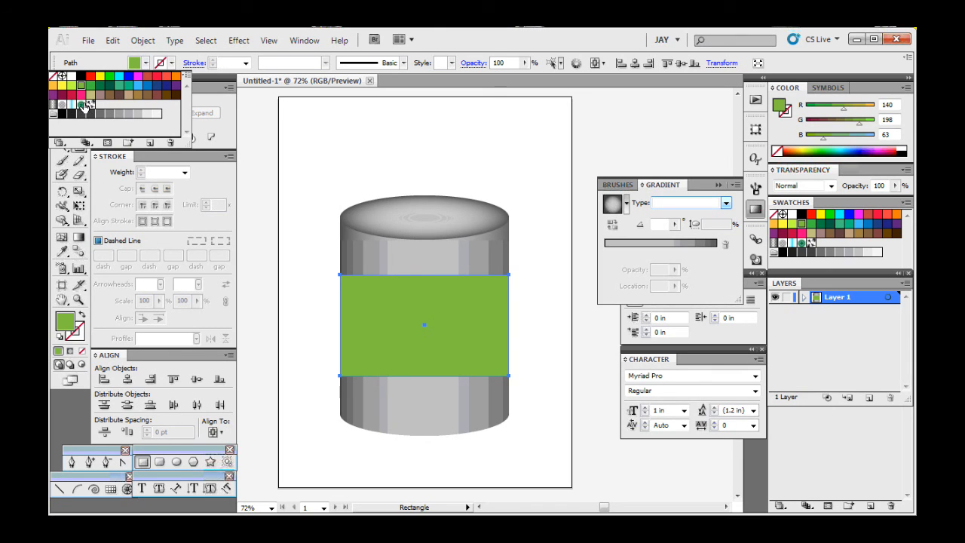
click(82, 106)
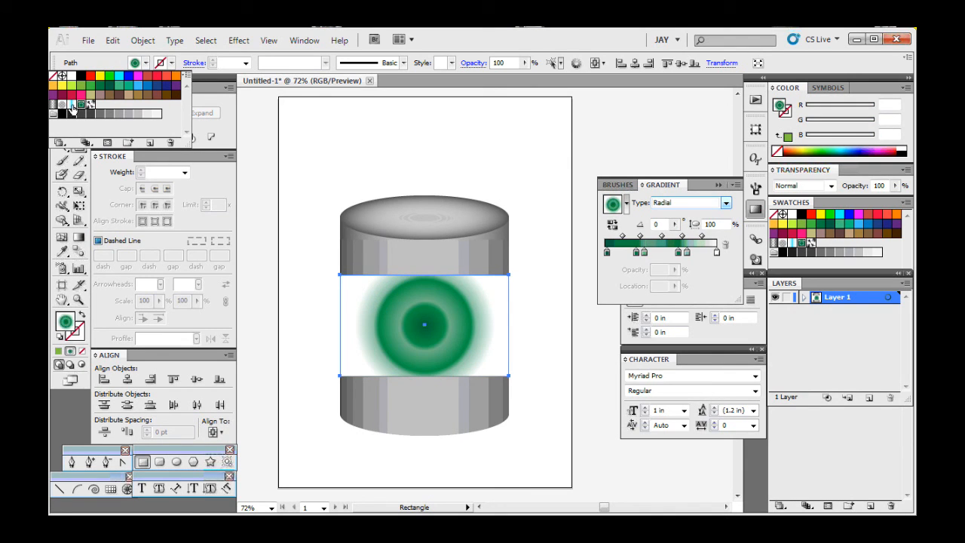
click(73, 106)
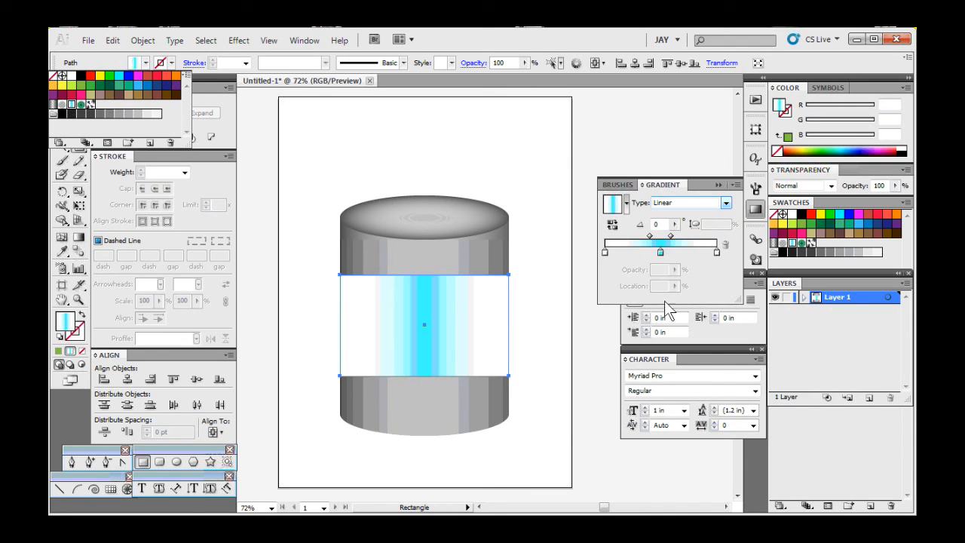
click(730, 201)
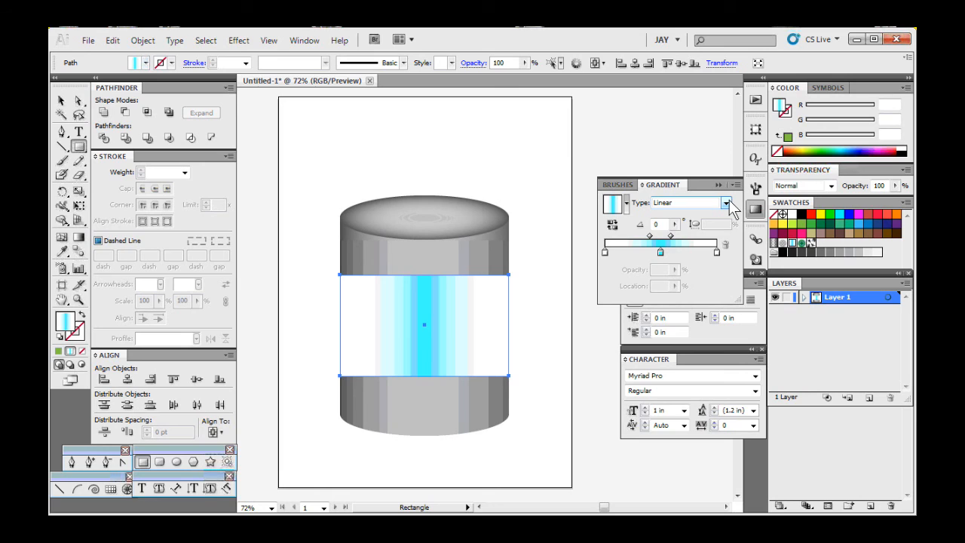
Make the label's gradient radial and reduce it to two stops, white at the center and blue at 100%.
click(728, 205)
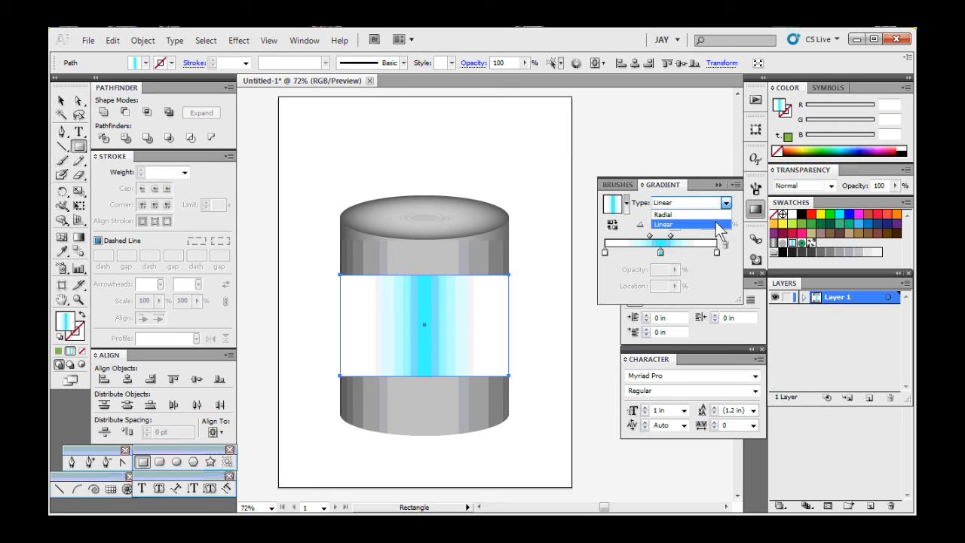
click(715, 217)
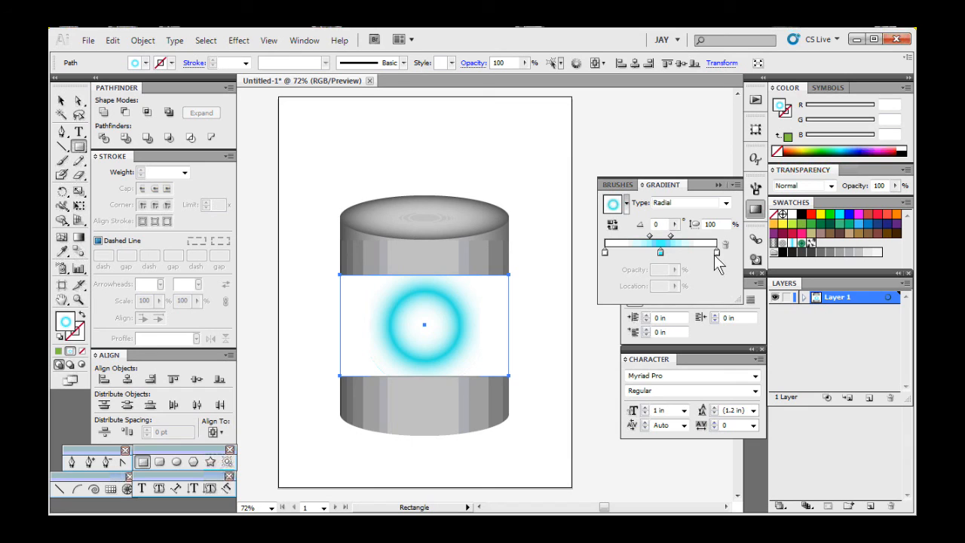
drag(716, 253, 722, 281)
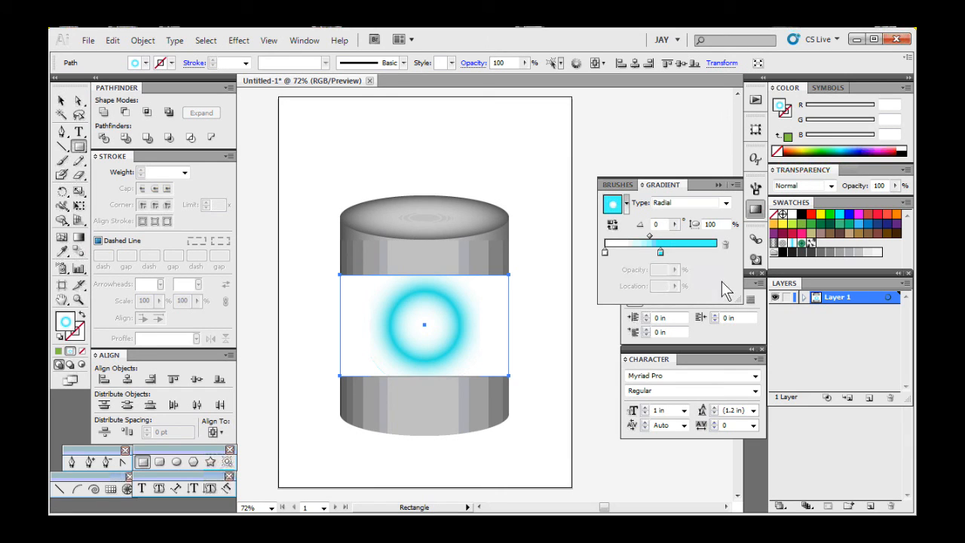
drag(661, 252, 720, 253)
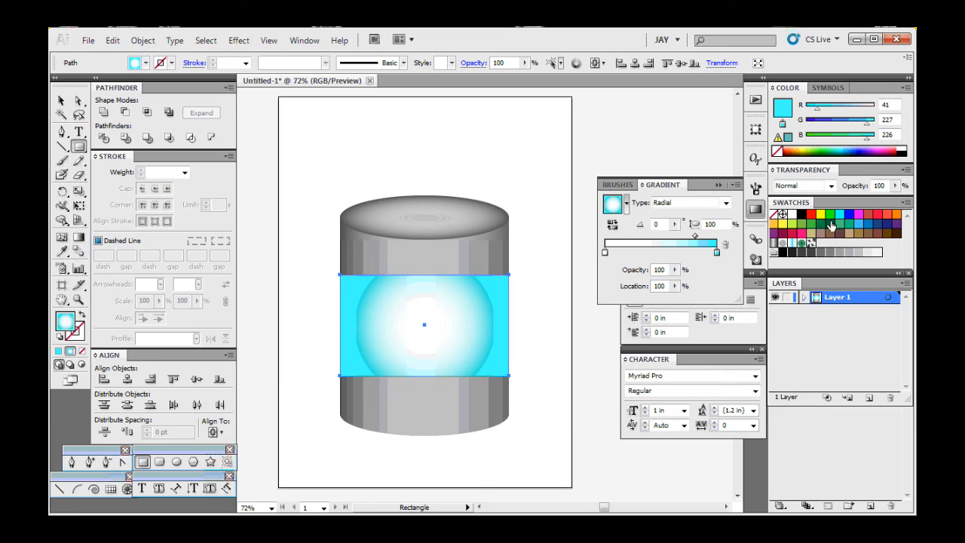
Recolor the label gradient's stops dark green (RGB 0, 104, 55) and light green (RGB 140, 198, 63), then reverse it so light green is central.
drag(831, 224, 606, 253)
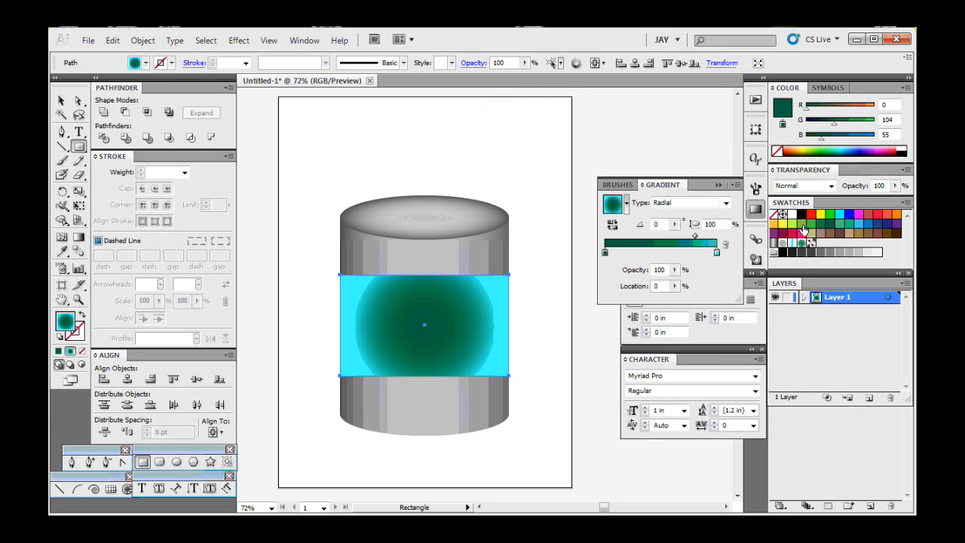
drag(802, 225, 720, 257)
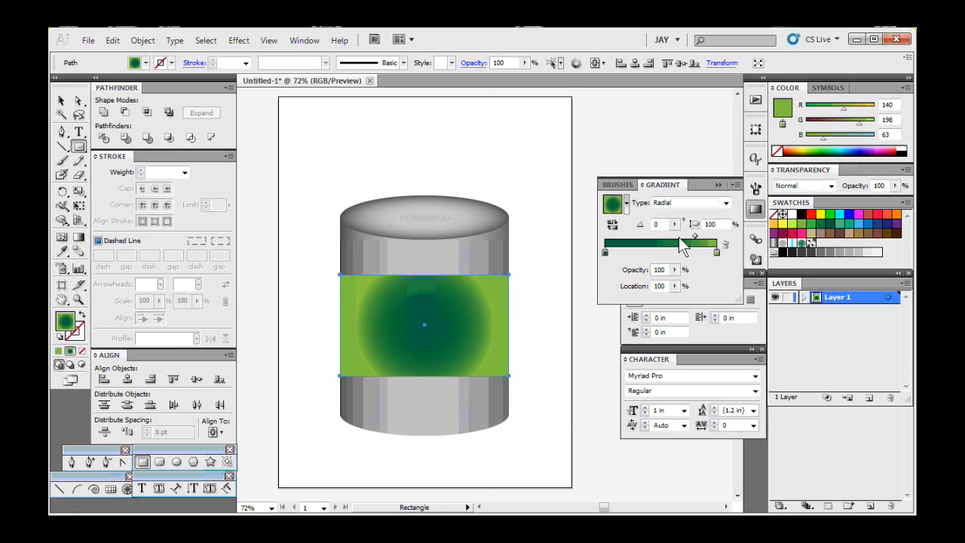
click(612, 226)
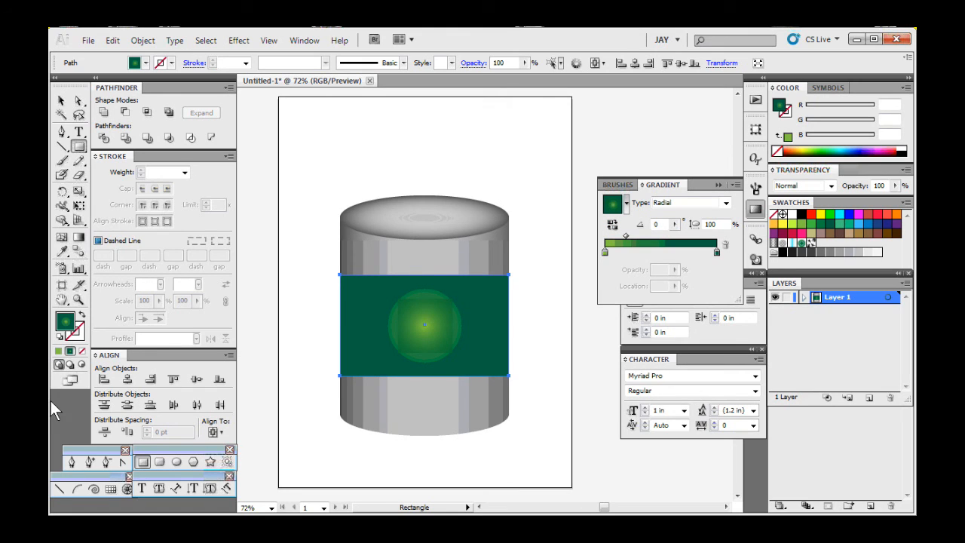
Set the midpoint between the label gradient's two green stops to a location of 50%.
click(78, 239)
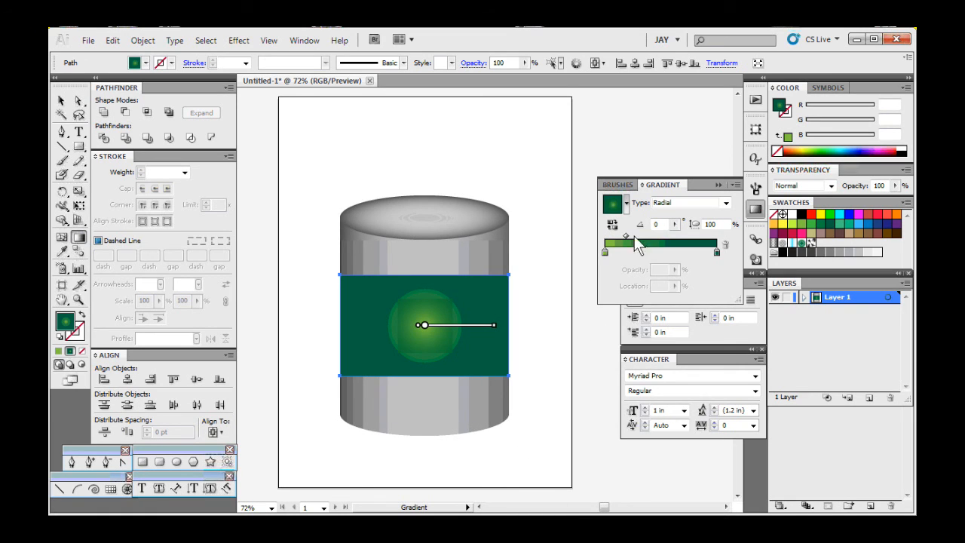
drag(626, 237, 669, 252)
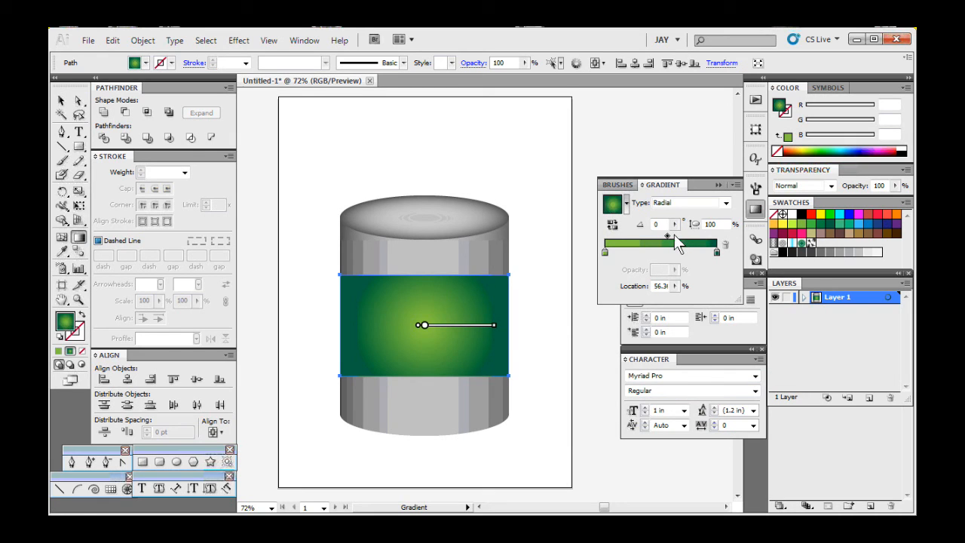
drag(670, 234, 662, 237)
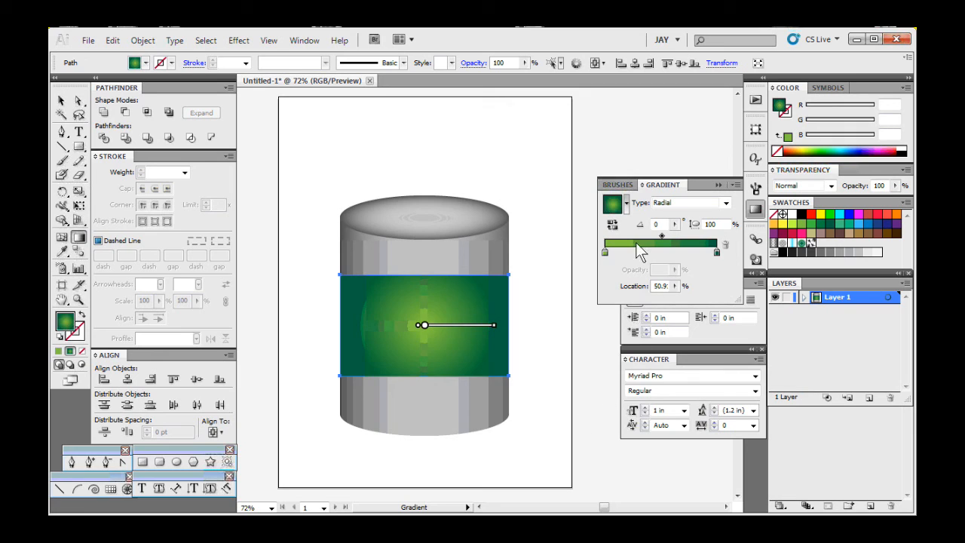
drag(655, 287, 681, 286)
key(Return)
key(Return)
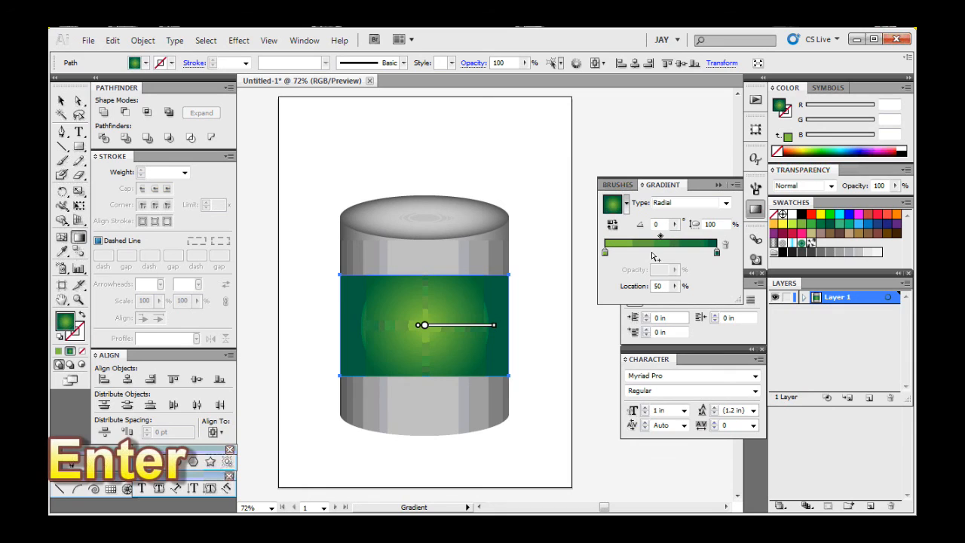
Shift the radial gradient's center to the label's upper-left area and extend its radius to just past the right edge with the Gradient tool.
mouse_move(440, 356)
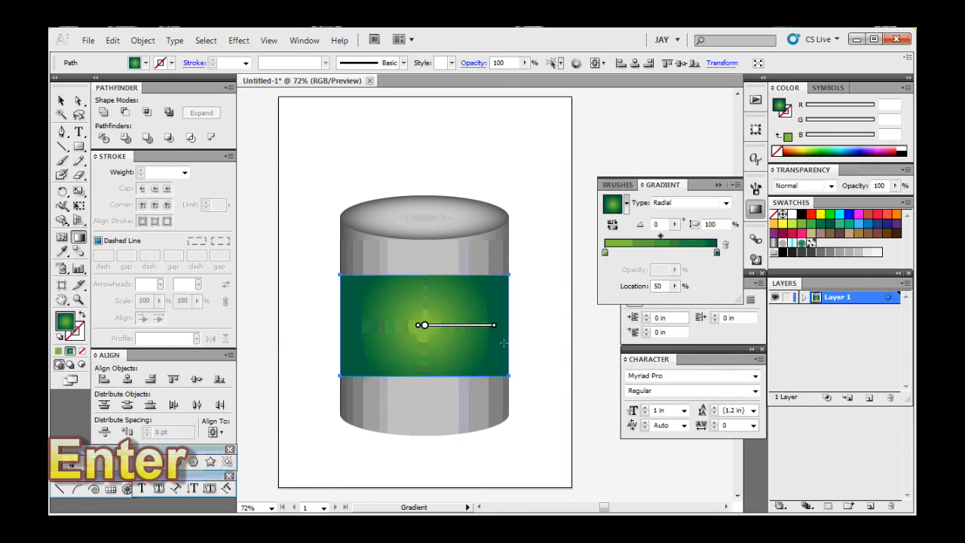
mouse_move(424, 329)
mouse_down()
mouse_move(377, 288)
mouse_move(378, 299)
mouse_up()
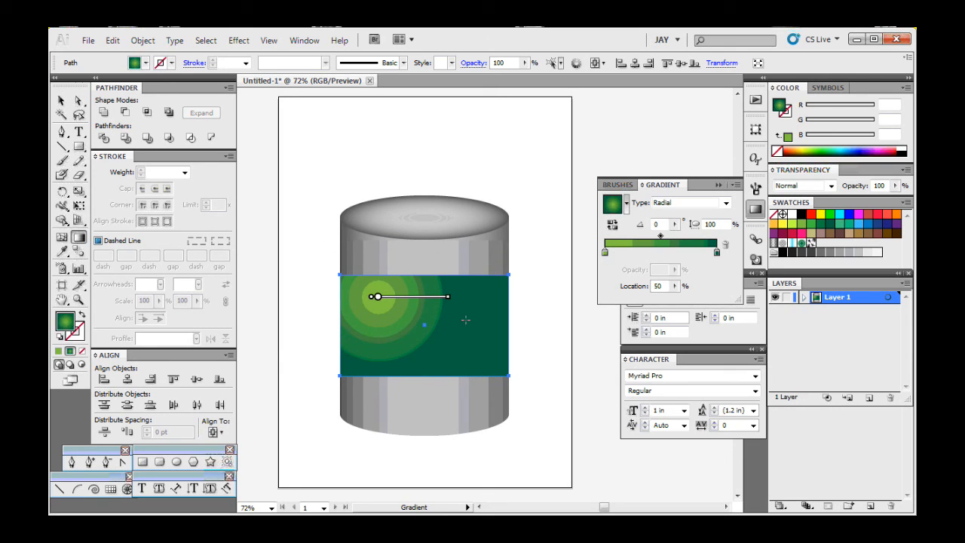
mouse_move(447, 296)
drag(448, 298, 513, 324)
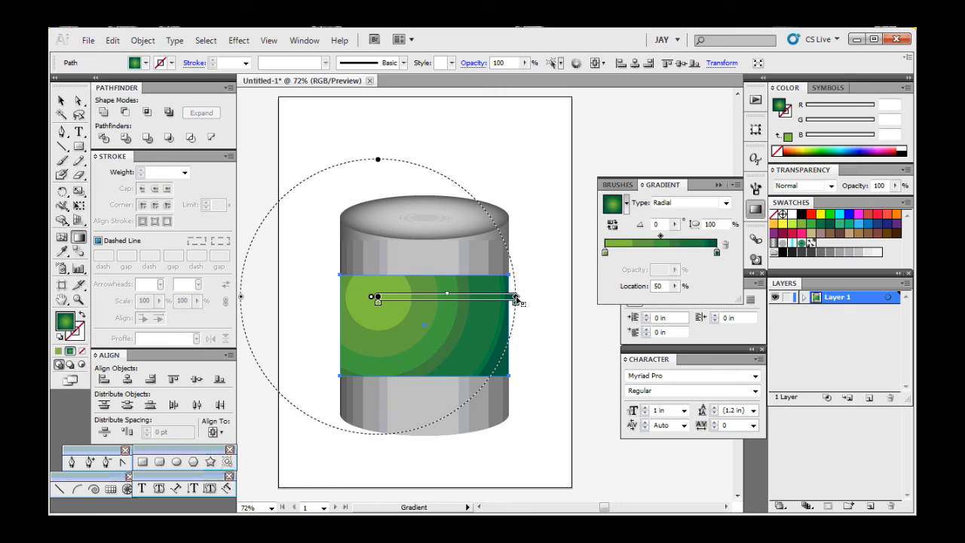
drag(514, 334, 498, 358)
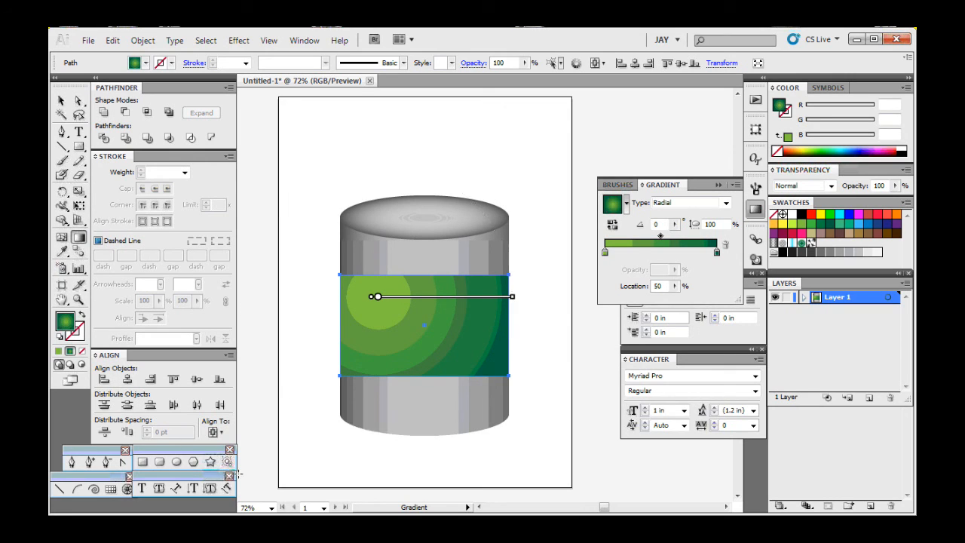
Add the point text "PEAS" on the green label in black Myriad Pro Regular.
click(144, 490)
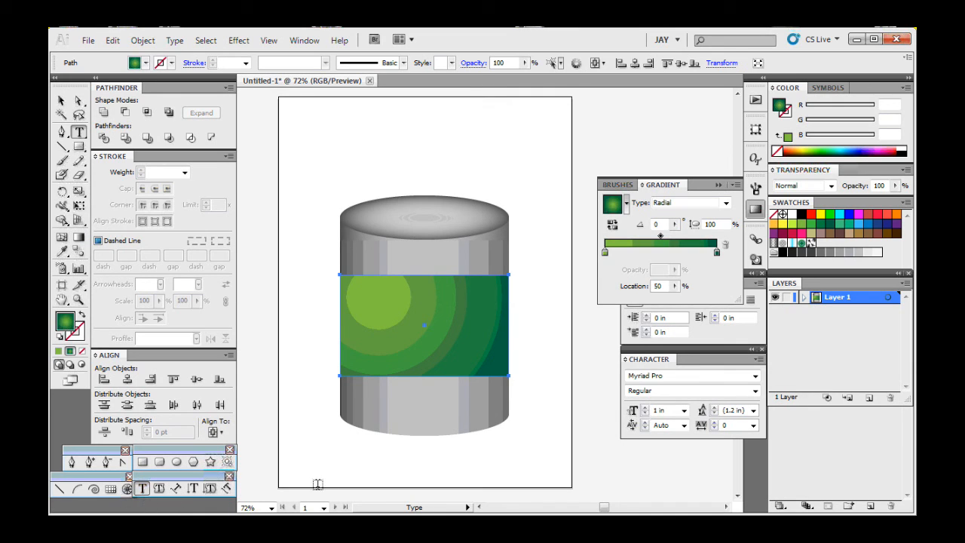
click(369, 322)
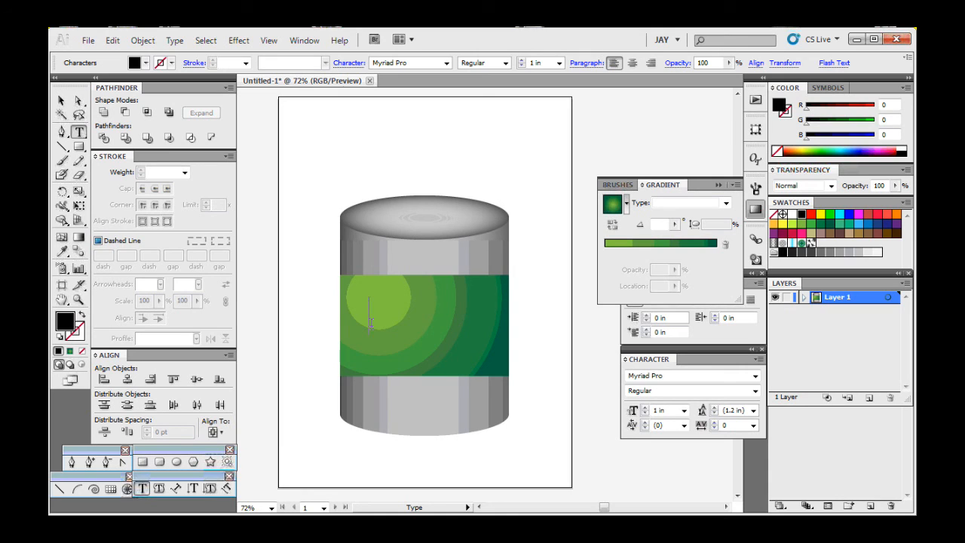
click(371, 322)
text(PEAS)
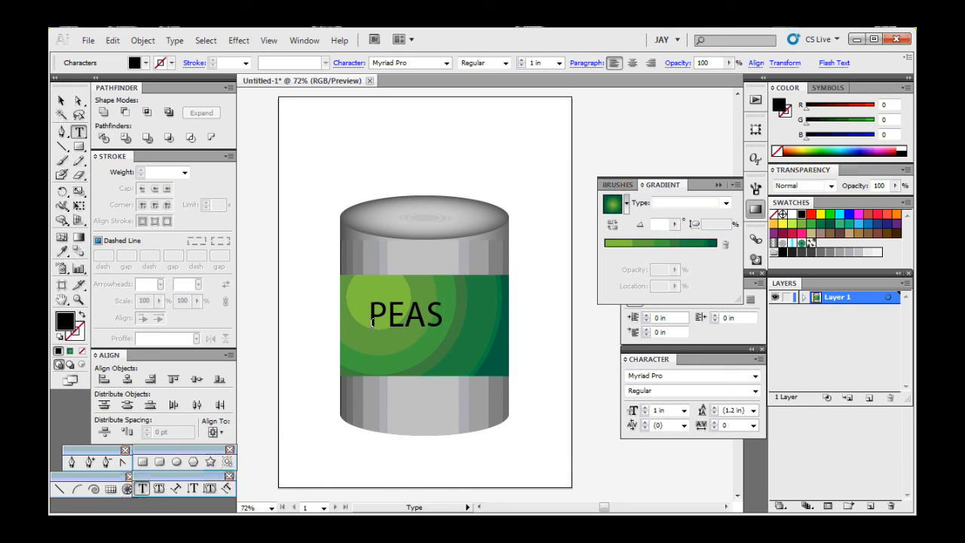
Scale the PEAS text proportionally to span the label's width, at a font size of about 2.237 in.
click(61, 103)
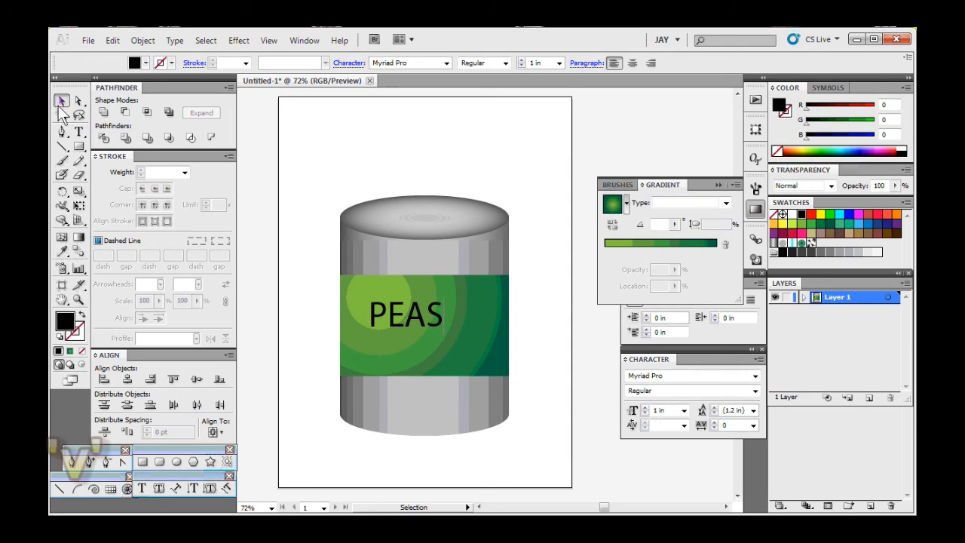
drag(420, 322, 404, 323)
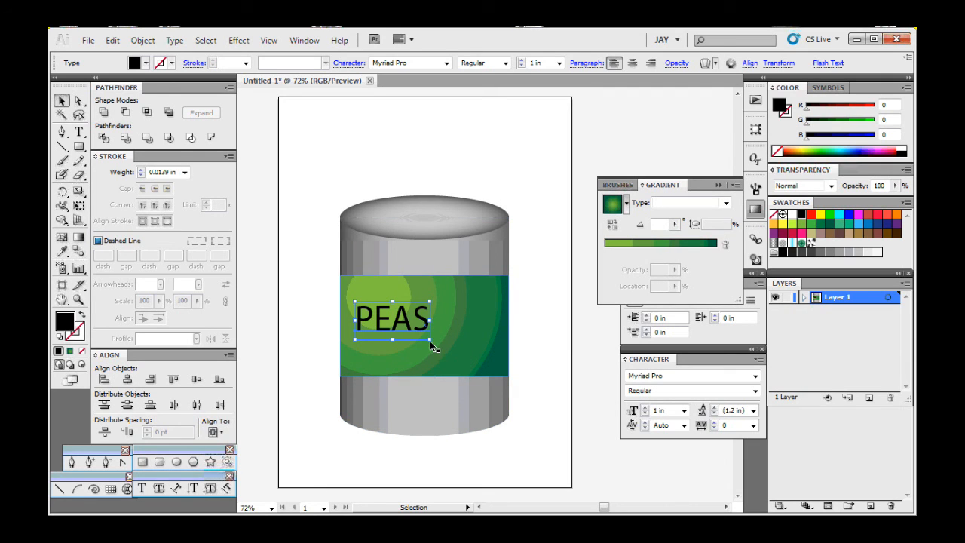
drag(430, 341, 503, 432)
key(shift)
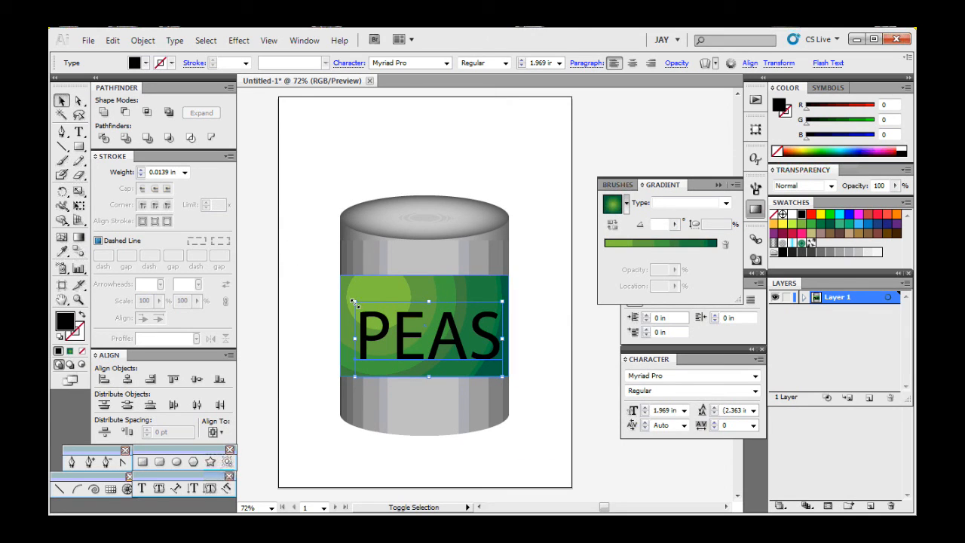
drag(353, 303, 332, 296)
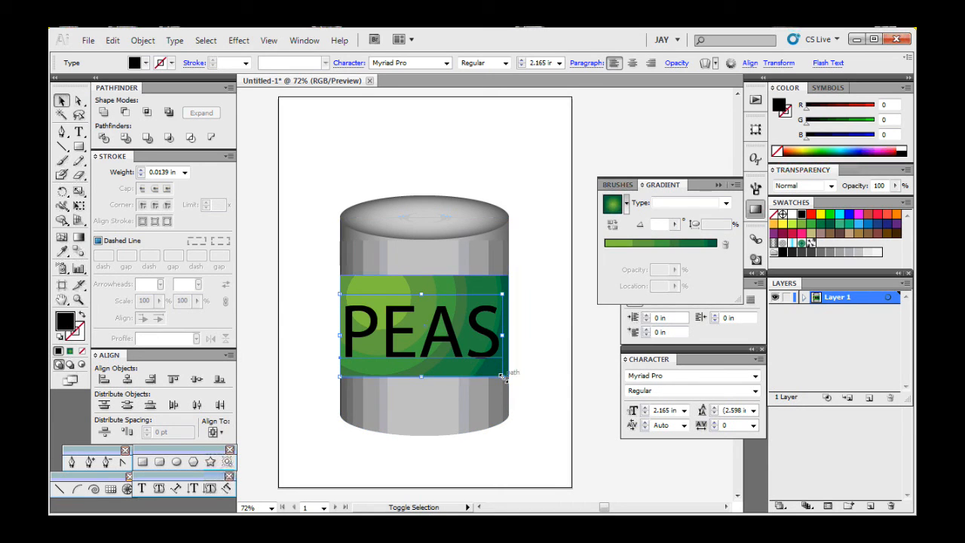
mouse_move(502, 377)
mouse_down()
mouse_move(509, 372)
mouse_move(507, 381)
mouse_up()
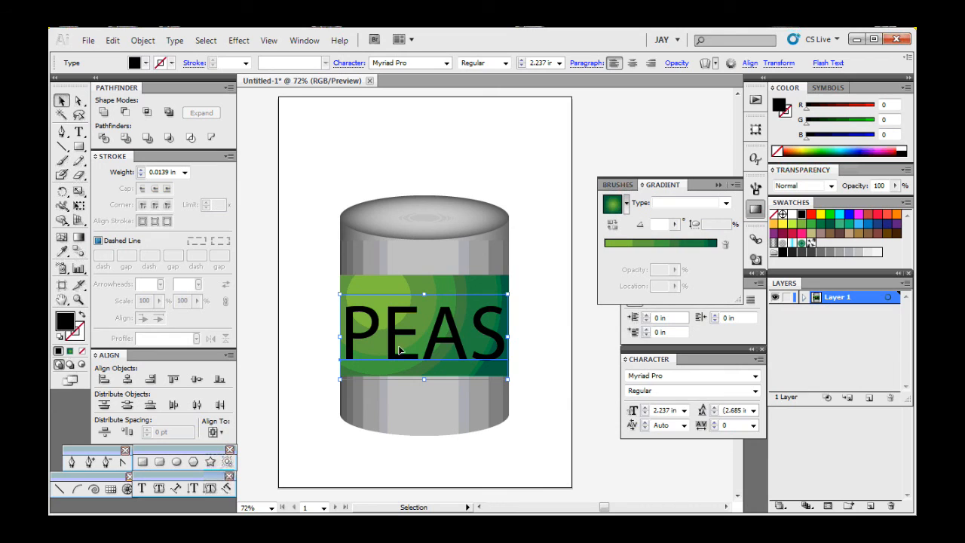
Move the PEAS text off the label, then center it horizontally and vertically on the label rectangle as key object.
drag(413, 347, 323, 434)
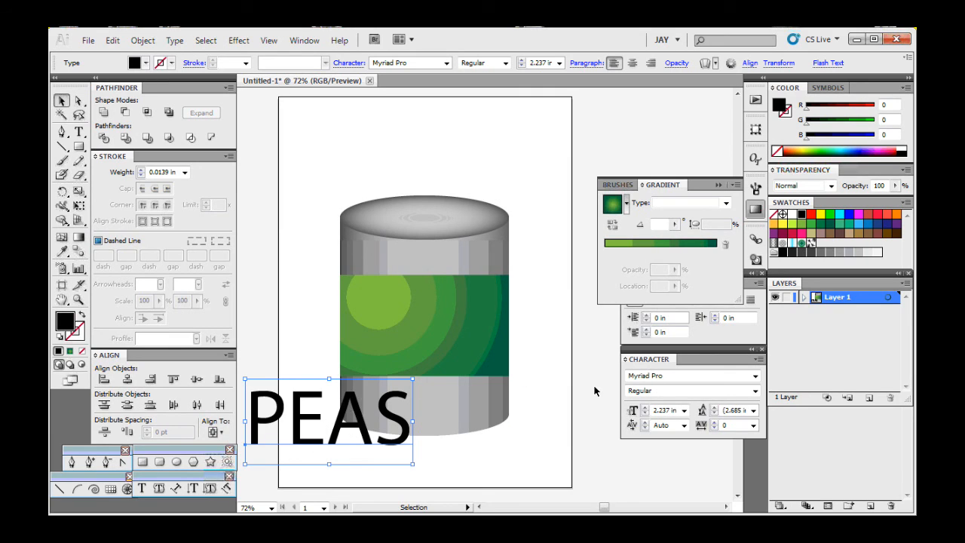
shift+click(426, 331)
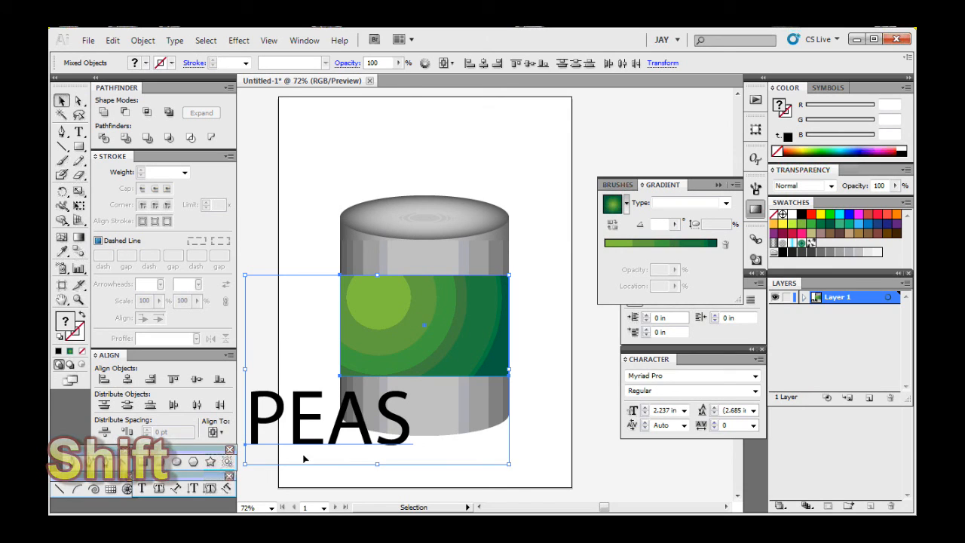
click(215, 433)
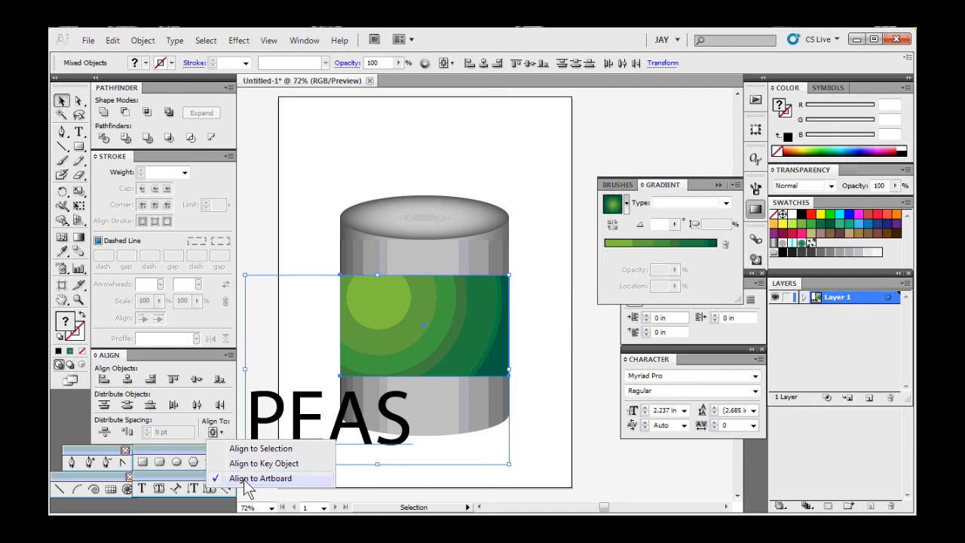
click(250, 467)
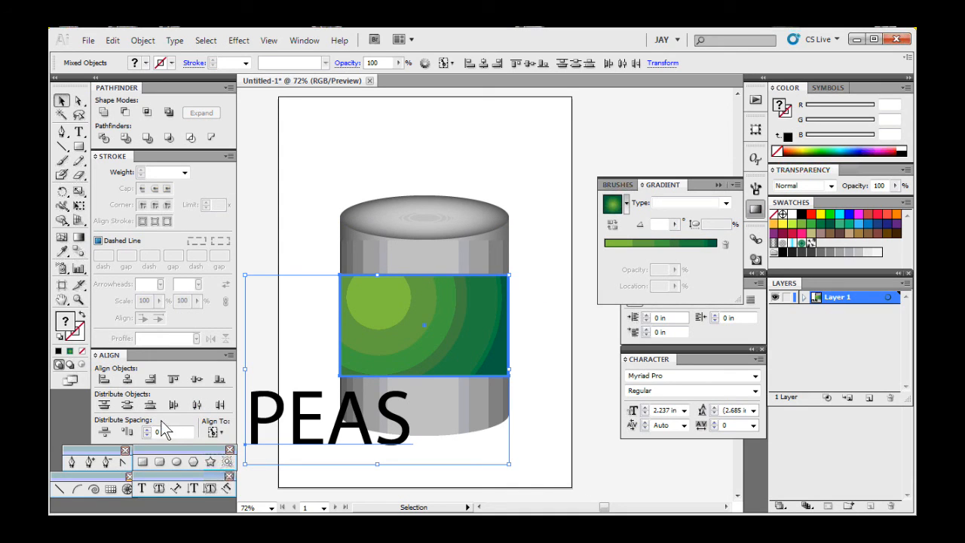
click(128, 380)
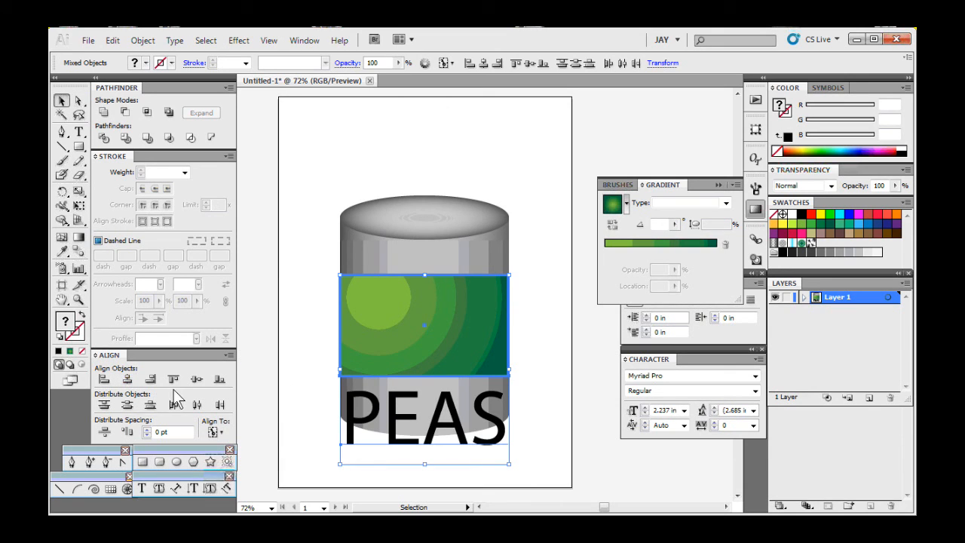
click(196, 380)
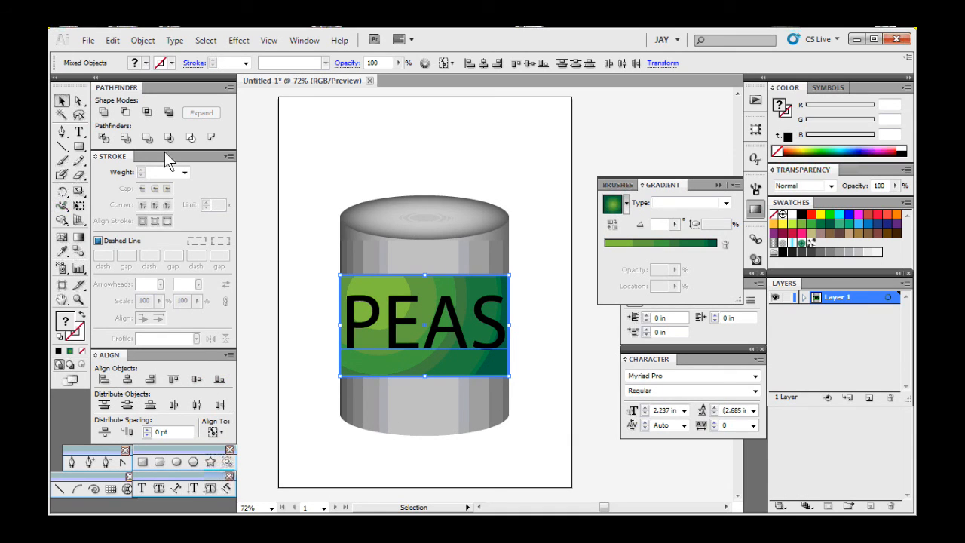
Group the PEAS text with the green label rectangle.
click(282, 254)
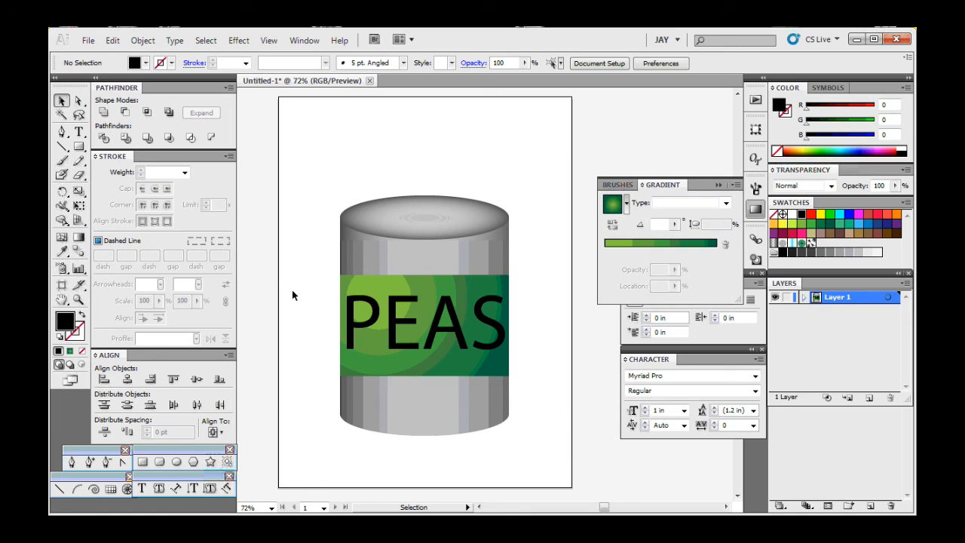
click(354, 323)
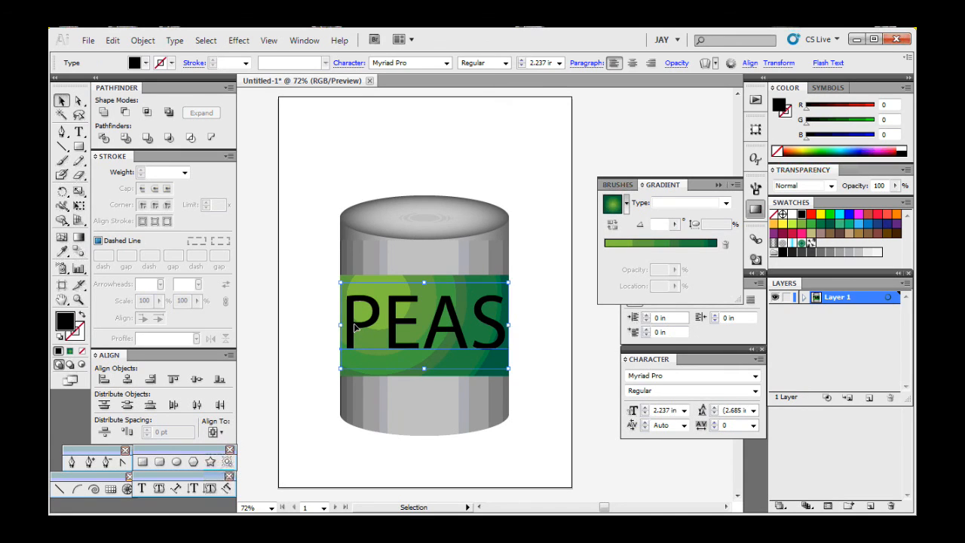
shift+click(359, 380)
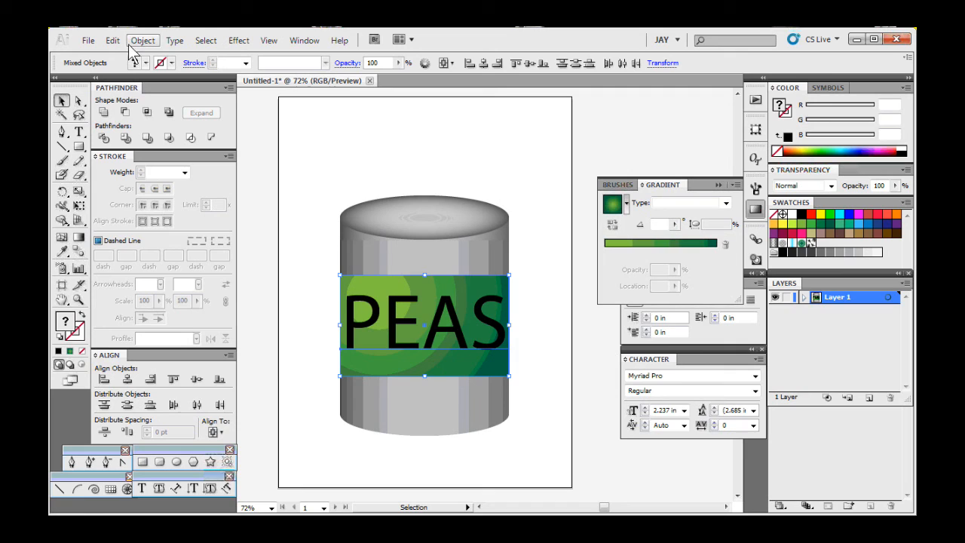
right_click(422, 364)
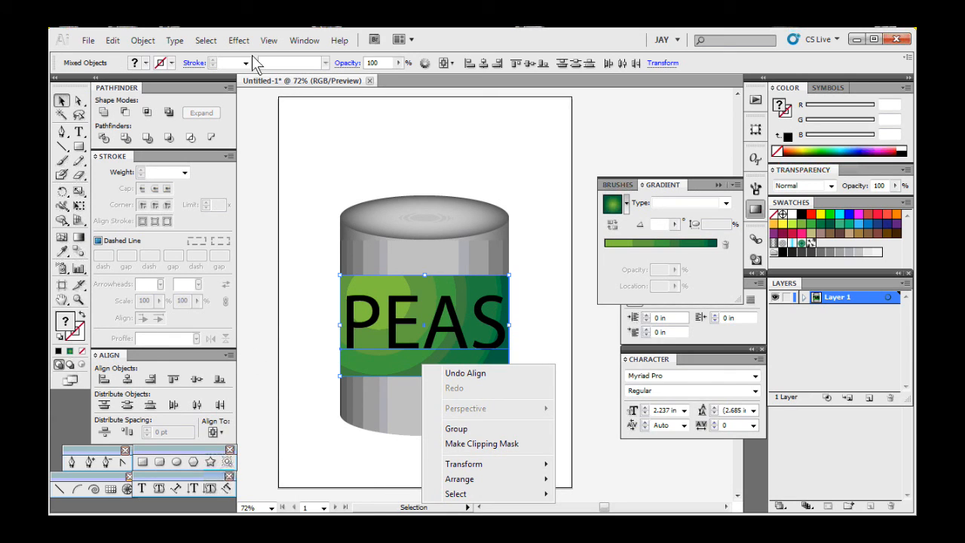
click(147, 42)
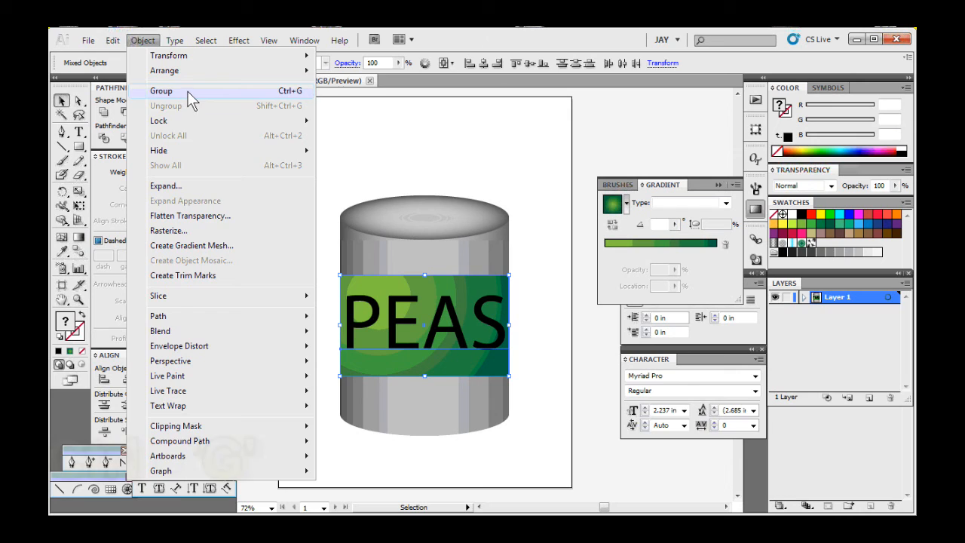
key(ctrl+g)
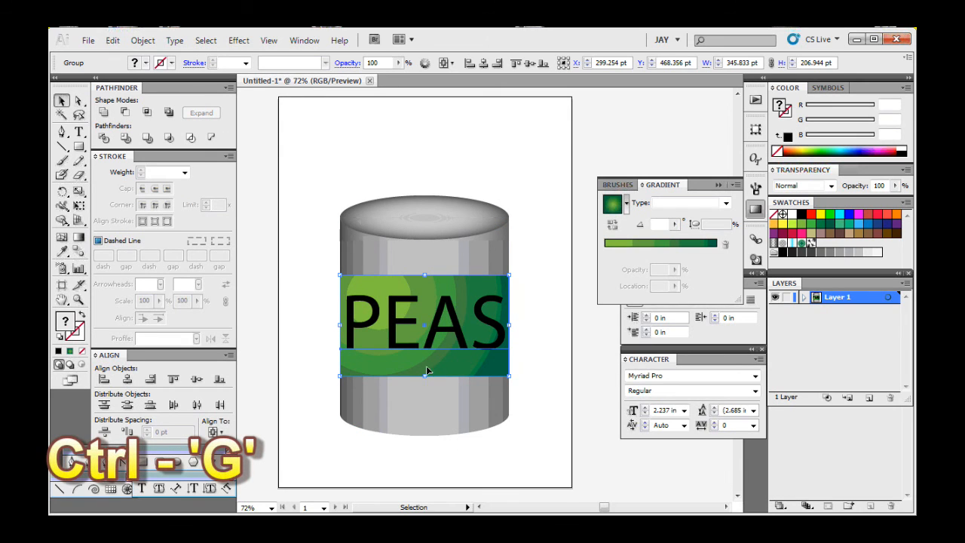
Isolate the label group and check the PEAS text inside it.
right_click(417, 323)
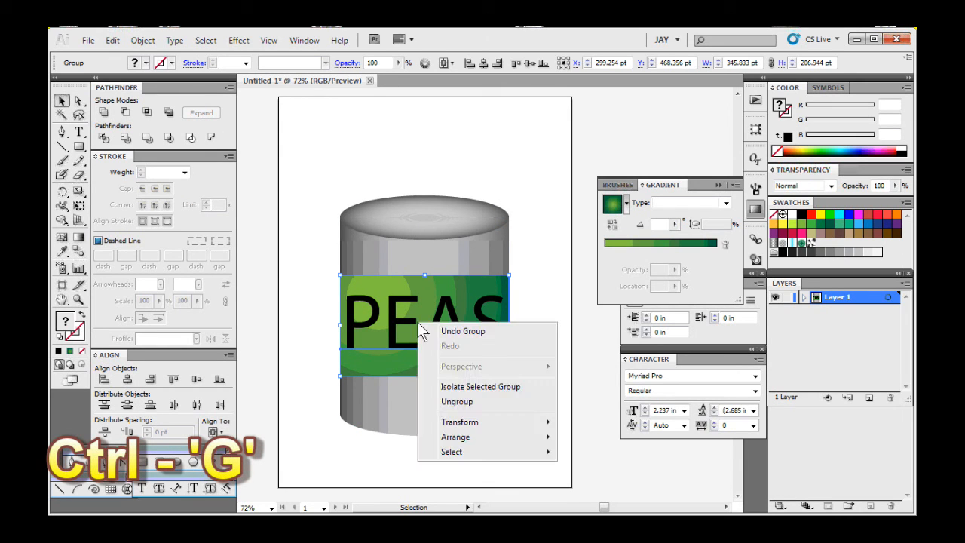
click(497, 387)
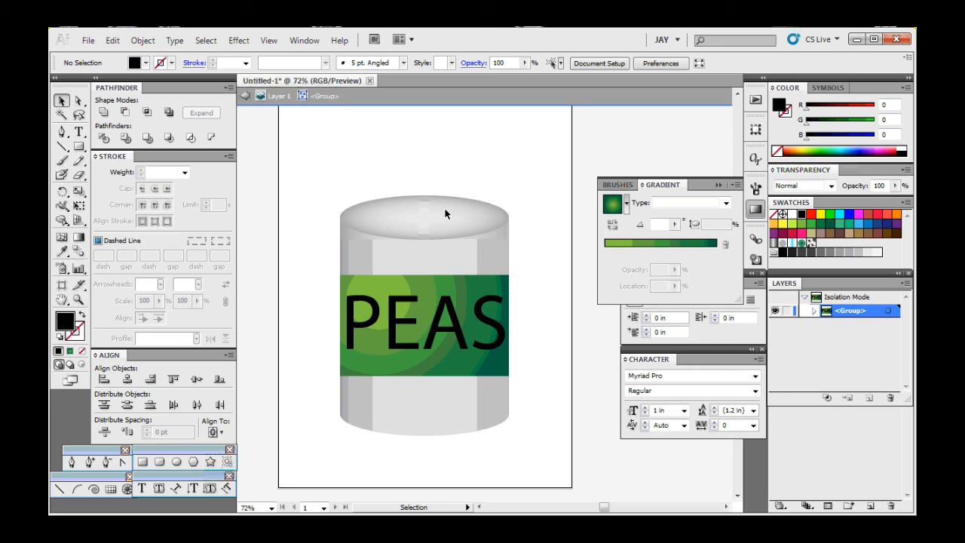
click(471, 319)
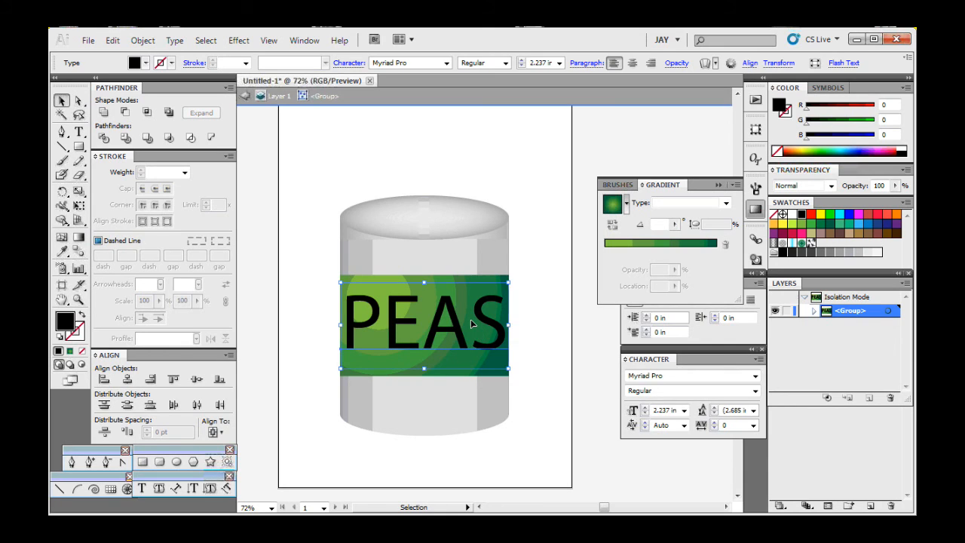
Apply an envelope mesh with 1 row and 2 columns to the label group, with the preview turned on.
click(144, 40)
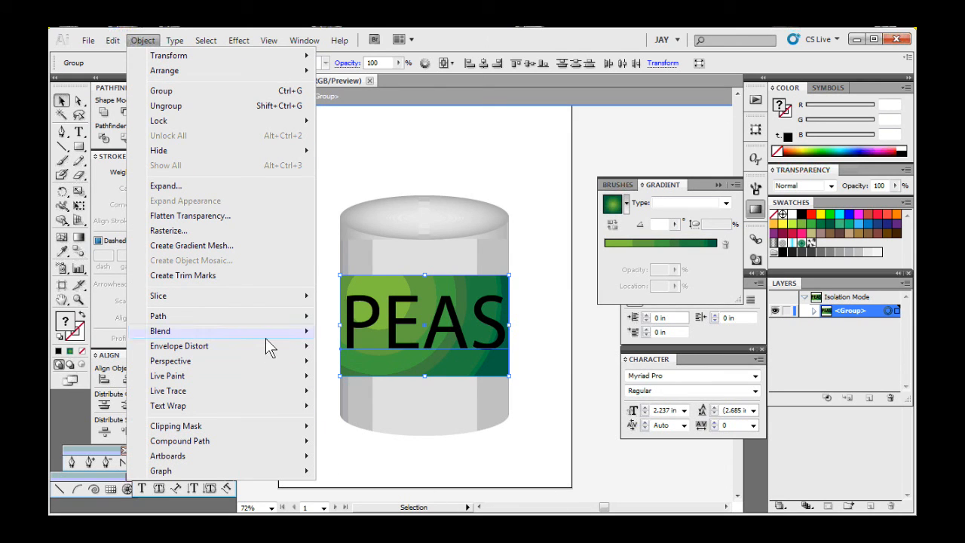
mouse_move(271, 345)
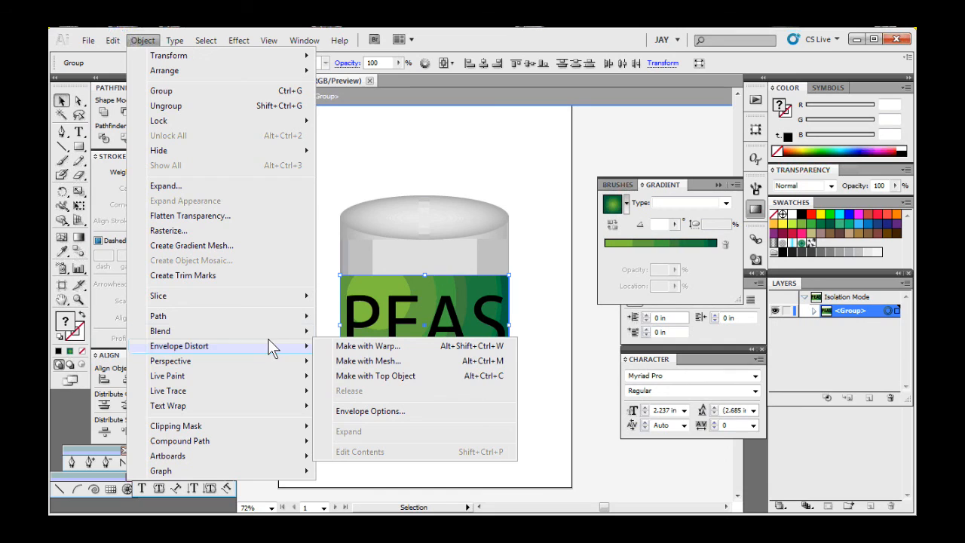
click(394, 363)
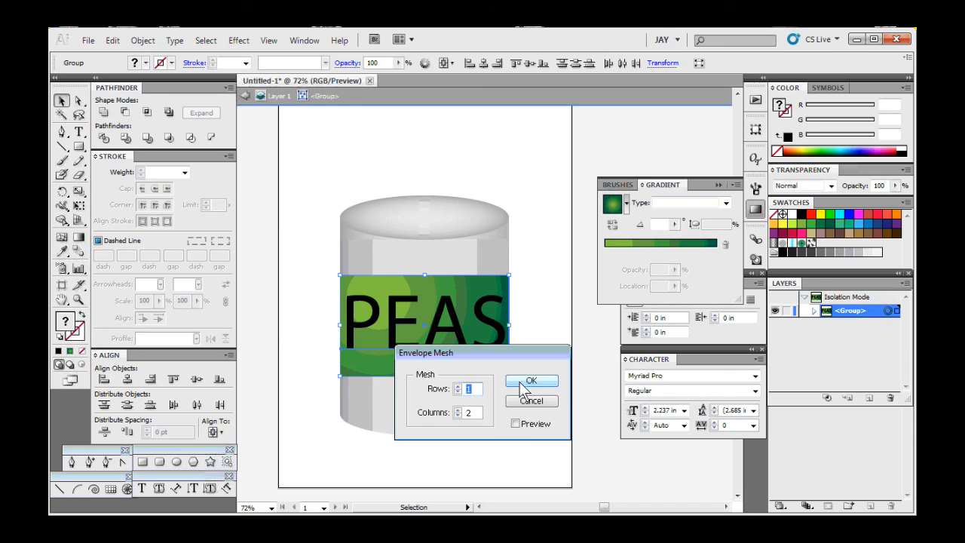
drag(509, 350, 540, 394)
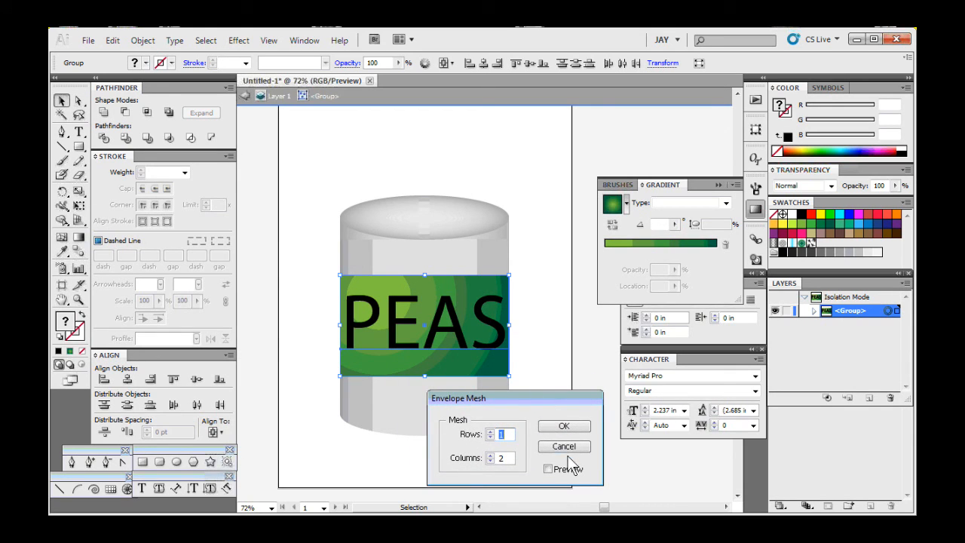
click(554, 474)
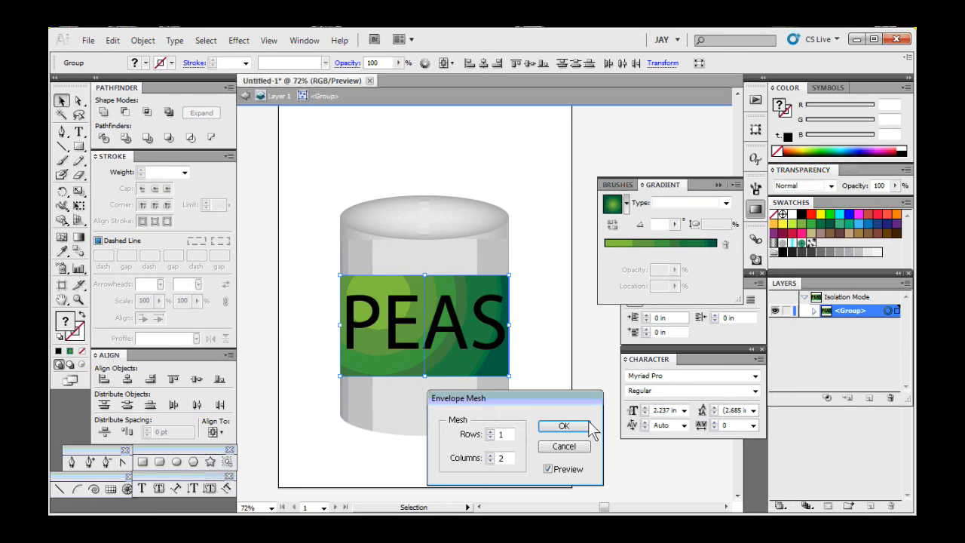
click(565, 427)
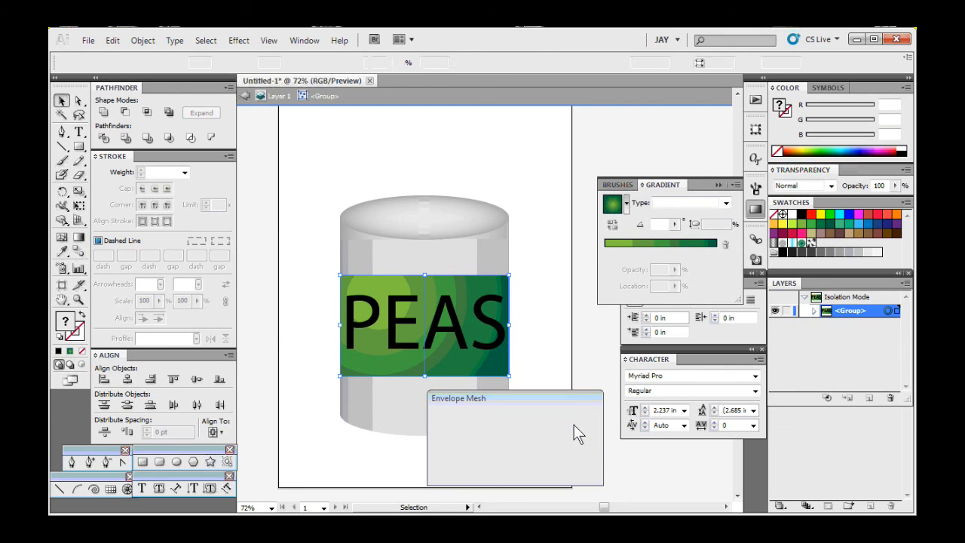
Move the label's bottom-center mesh anchor straight down to about Y 616 pt and the top-center one to about Y 413 pt.
click(77, 106)
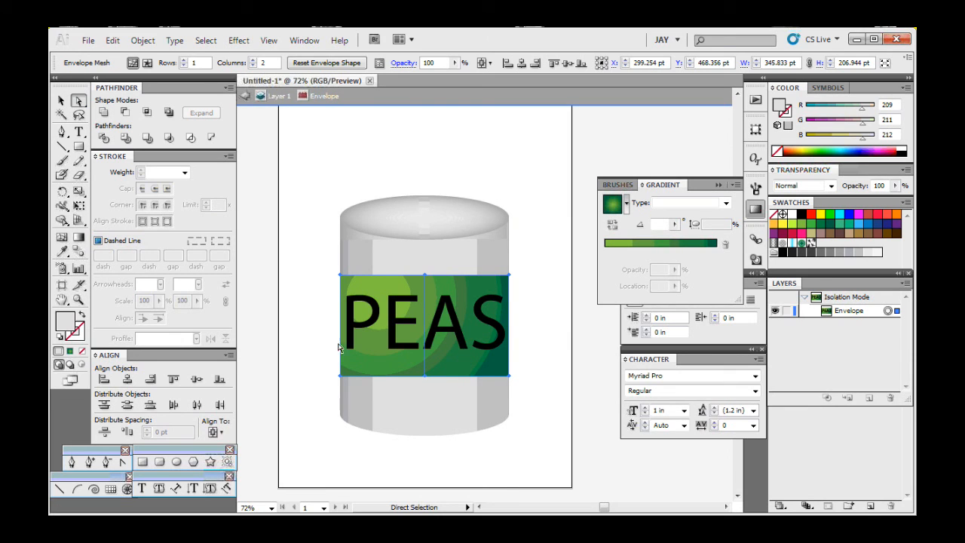
click(425, 419)
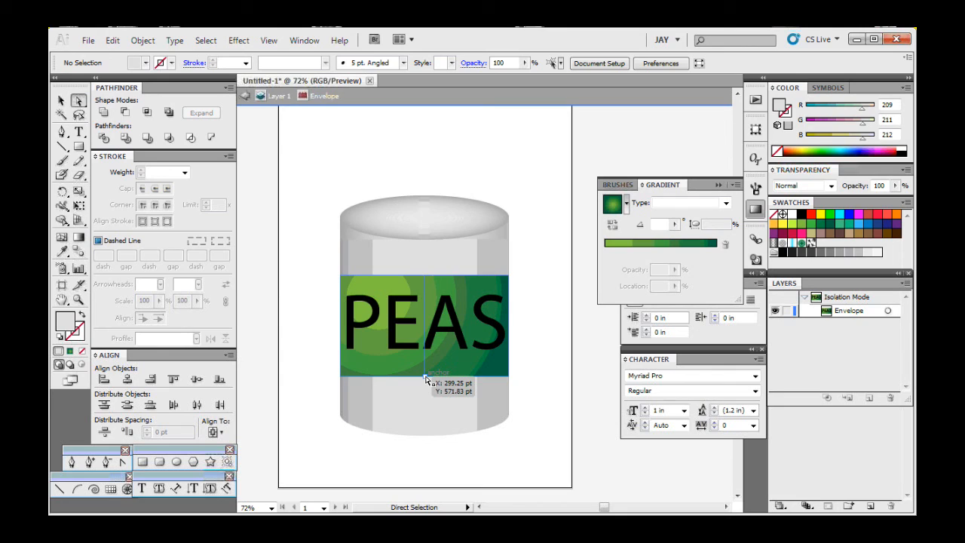
mouse_move(425, 379)
mouse_down()
mouse_move(423, 416)
mouse_move(429, 396)
mouse_up()
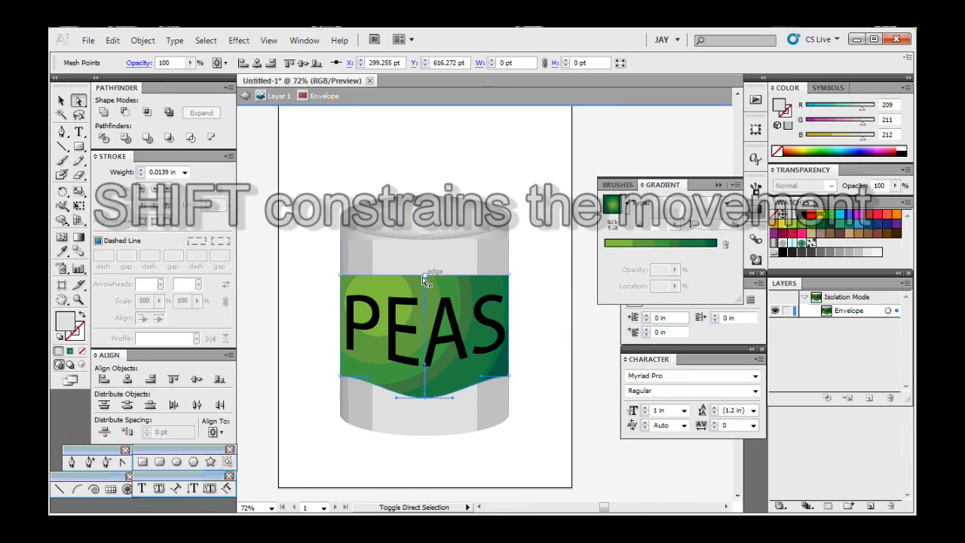
drag(423, 277, 427, 298)
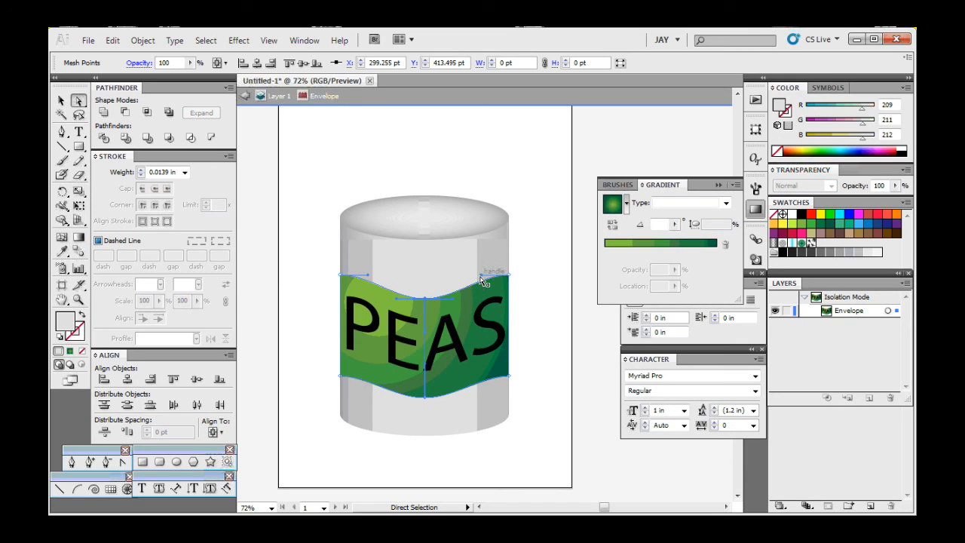
Lower the direction handles of both upper corner anchors so the label's top edge follows the can's curve.
drag(480, 275, 480, 294)
key(shift)
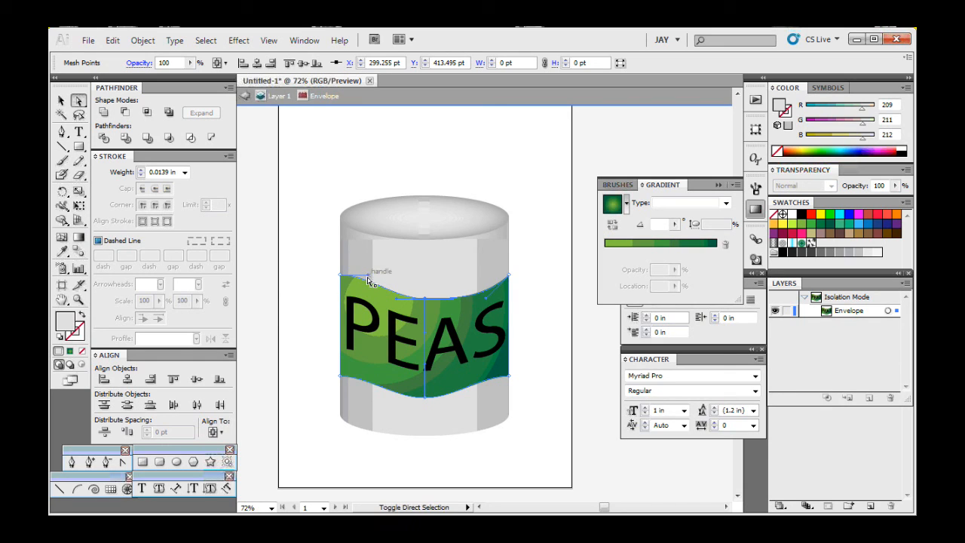
drag(366, 274, 371, 296)
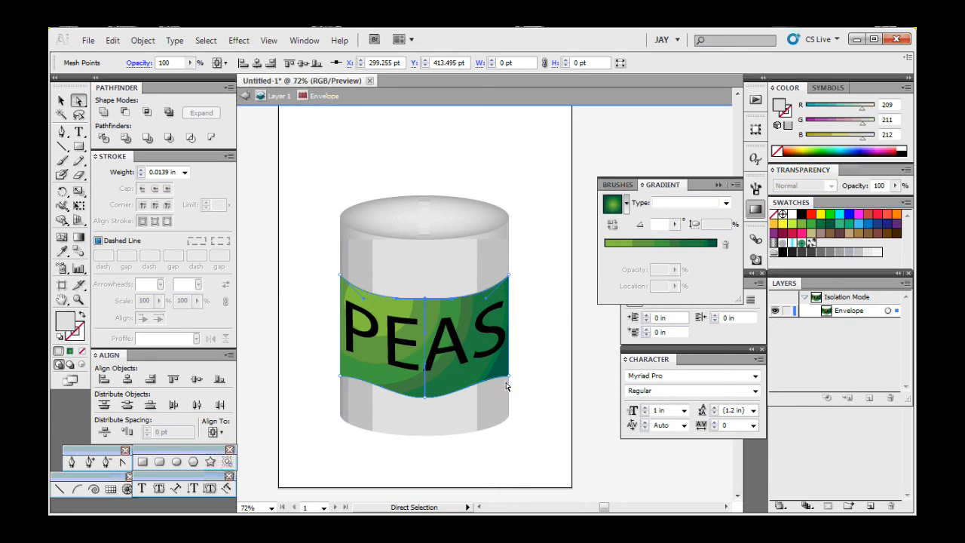
Lower the direction handles of both lower corner anchors so the label's bottom edge curves like the can's base.
drag(510, 376, 512, 377)
drag(484, 377, 485, 394)
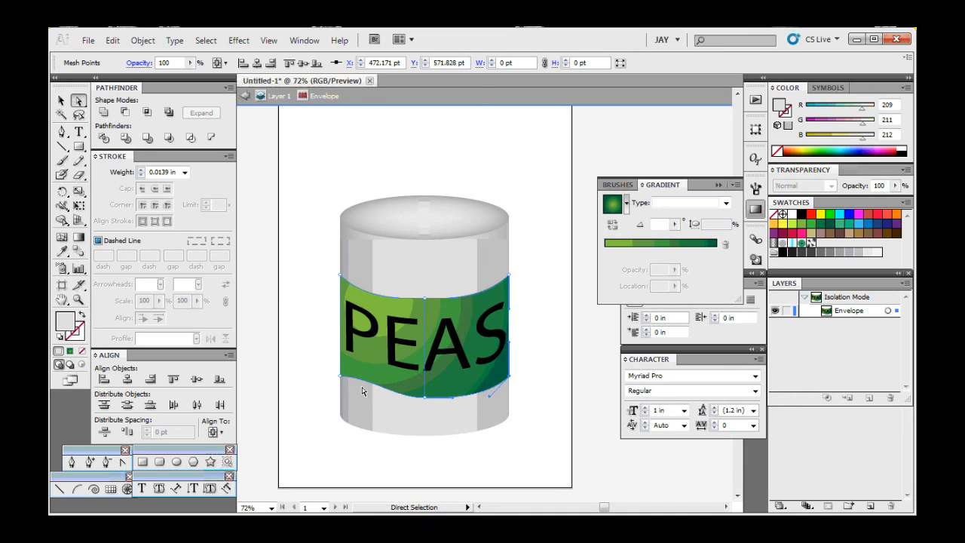
click(340, 375)
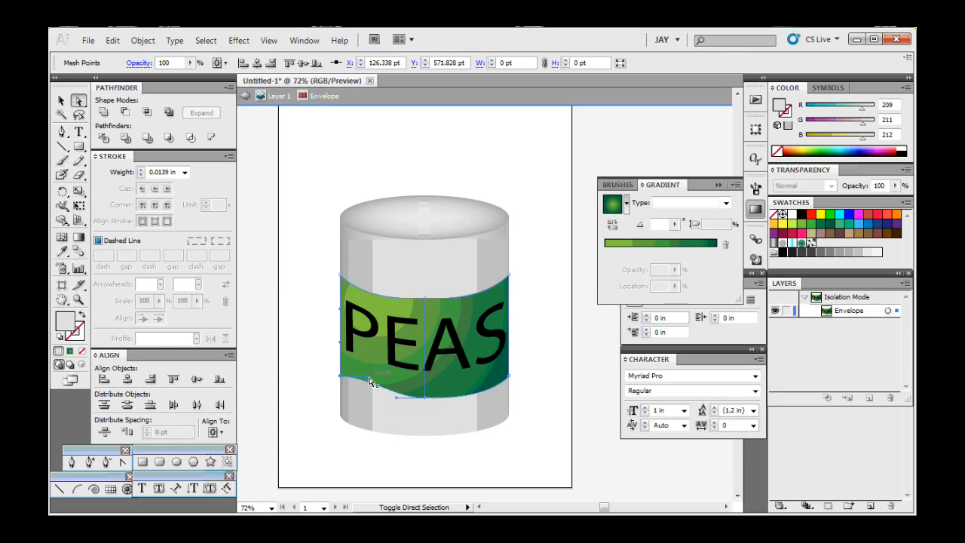
drag(369, 382, 369, 392)
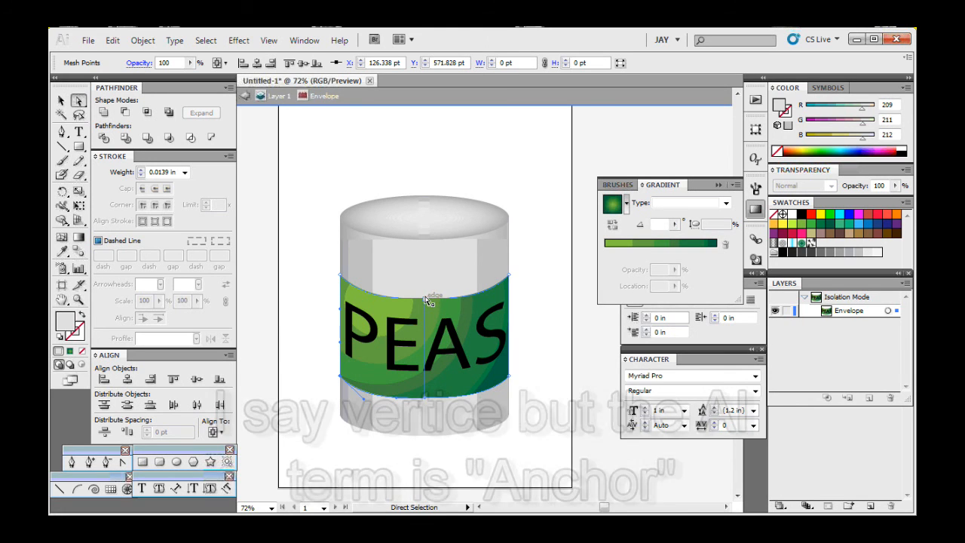
Raise the label's top-center mesh anchor to about Y 407 pt and lower the bottom-center one to about Y 622 pt.
mouse_move(424, 300)
mouse_down()
mouse_move(424, 309)
mouse_move(421, 295)
mouse_move(434, 306)
mouse_move(424, 295)
mouse_up()
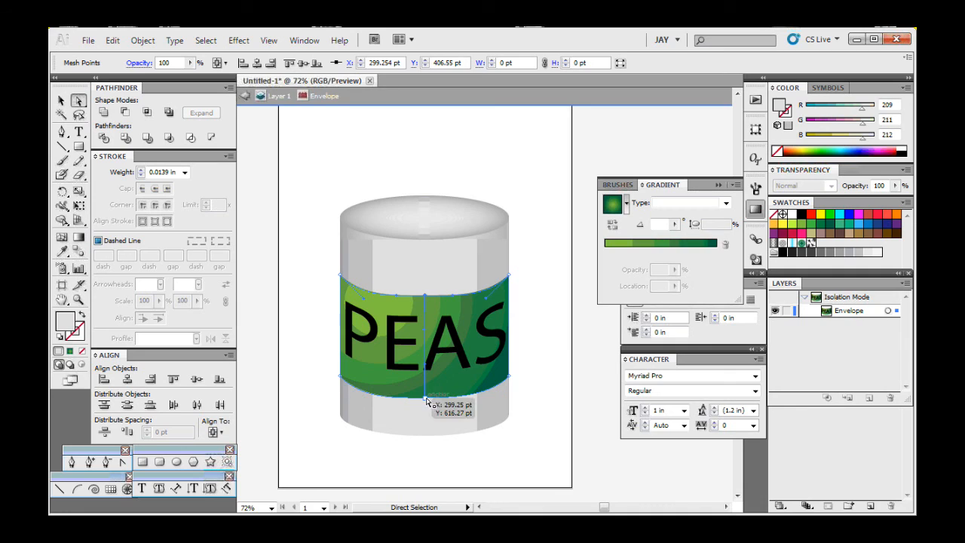
drag(426, 402, 425, 402)
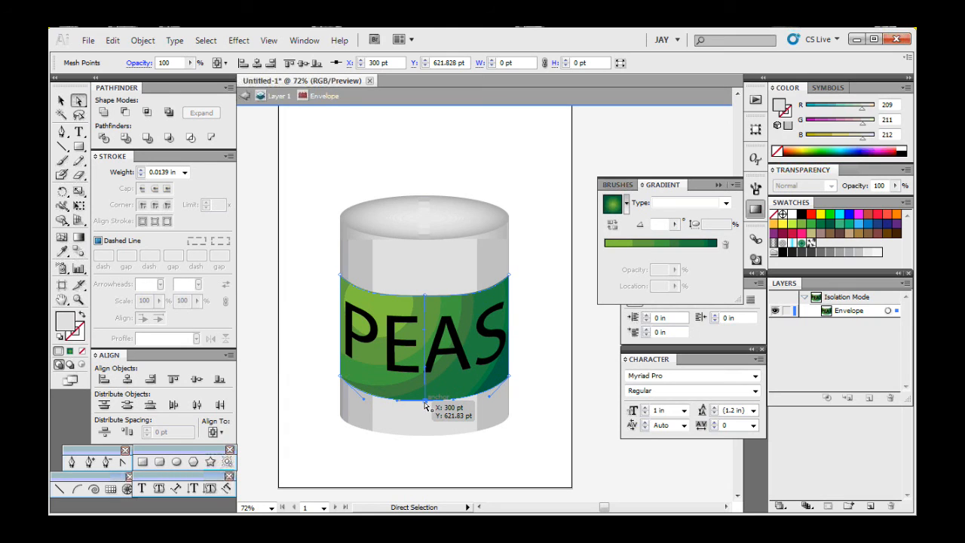
Lower the bottom-center mesh anchor to about Y 627 pt, and try swinging the top-center anchor's right handle downward.
drag(424, 402, 426, 405)
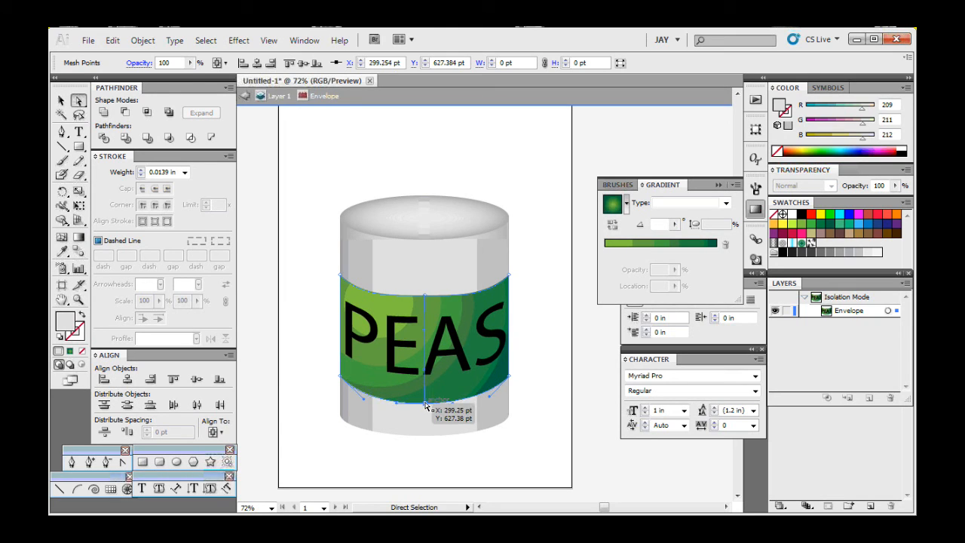
click(425, 298)
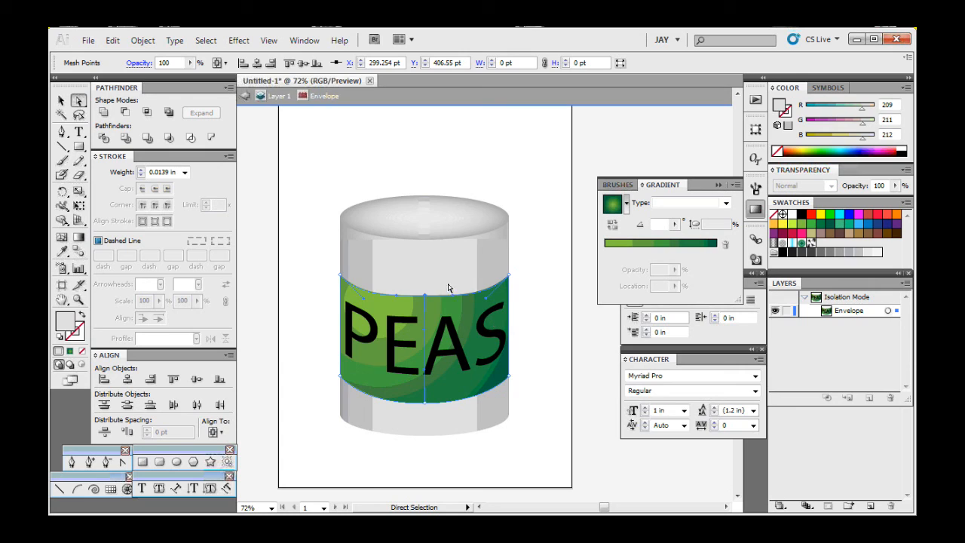
drag(454, 299, 440, 339)
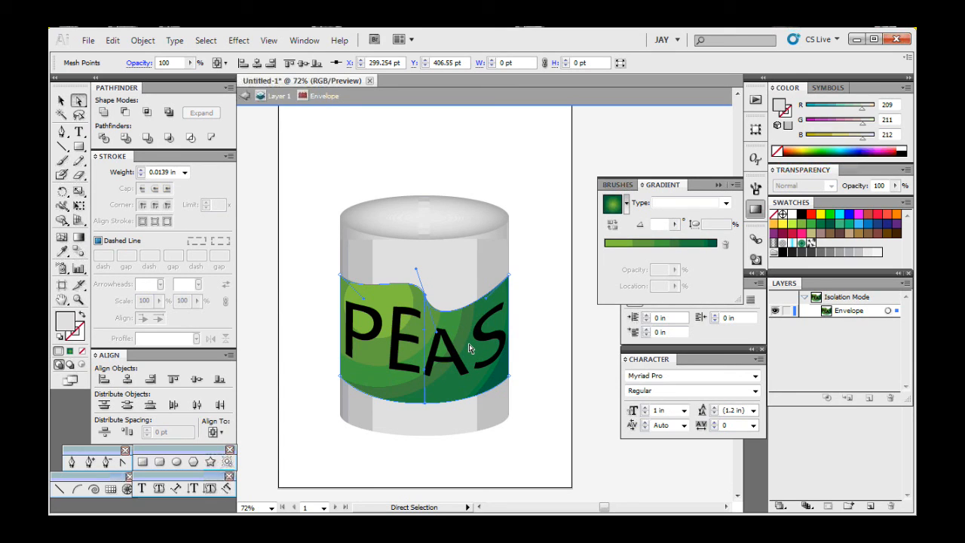
key(ctrl+z)
key(ctrl+z)
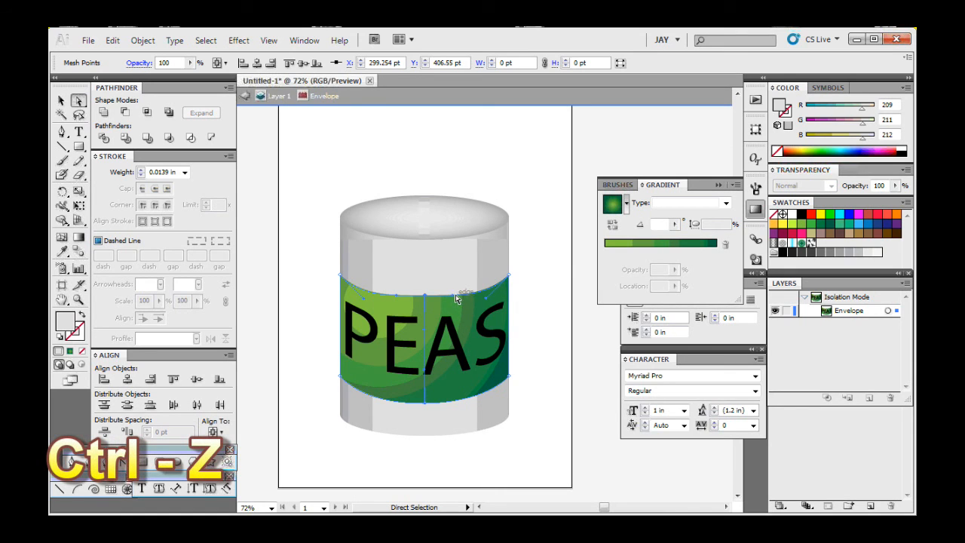
Extend the direction handles of the top-center and bottom-center anchors horizontally outward to widen the label's curves.
drag(452, 297, 472, 304)
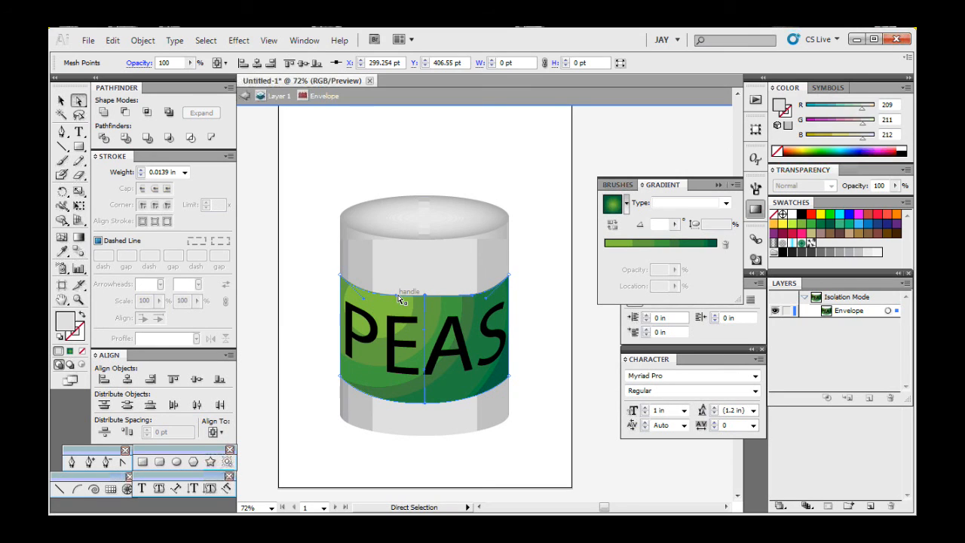
drag(400, 298, 371, 300)
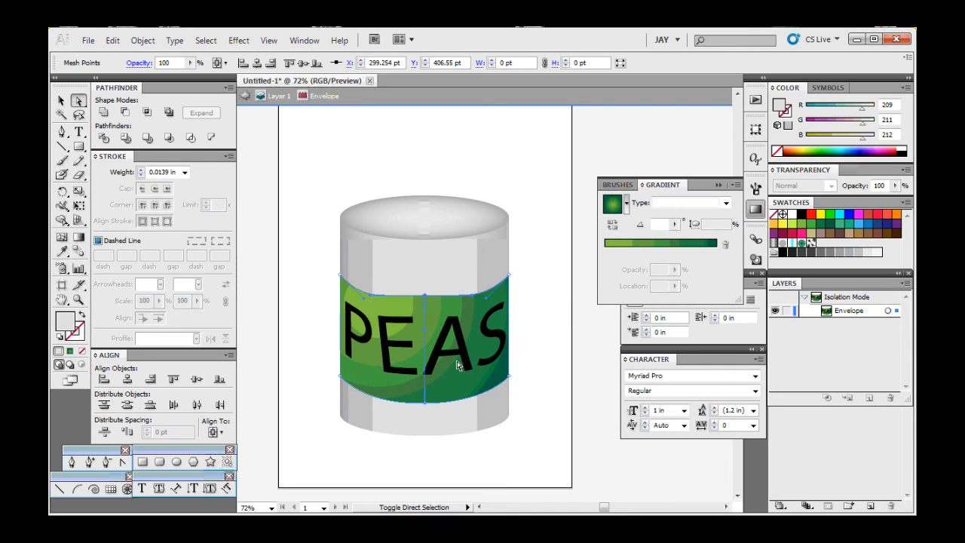
click(426, 402)
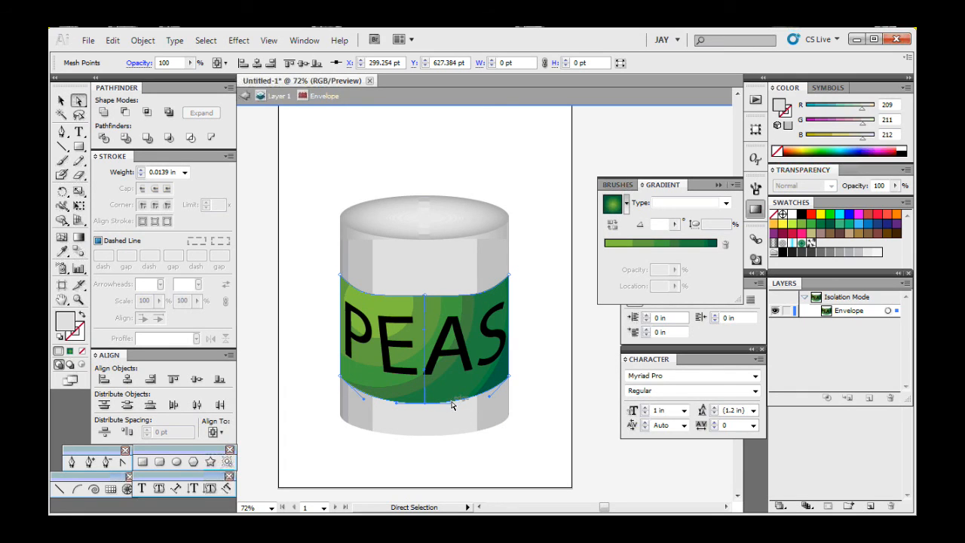
drag(452, 405, 479, 415)
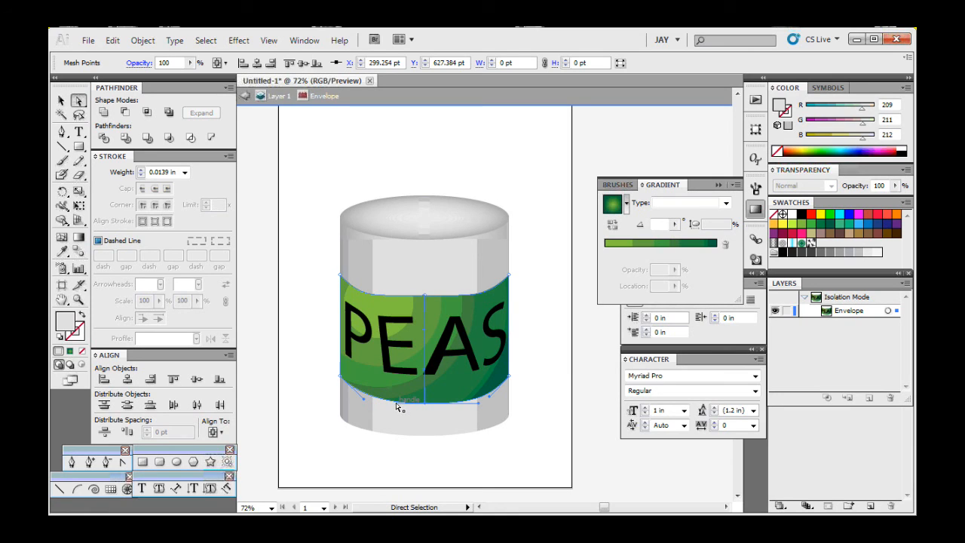
drag(395, 403, 374, 412)
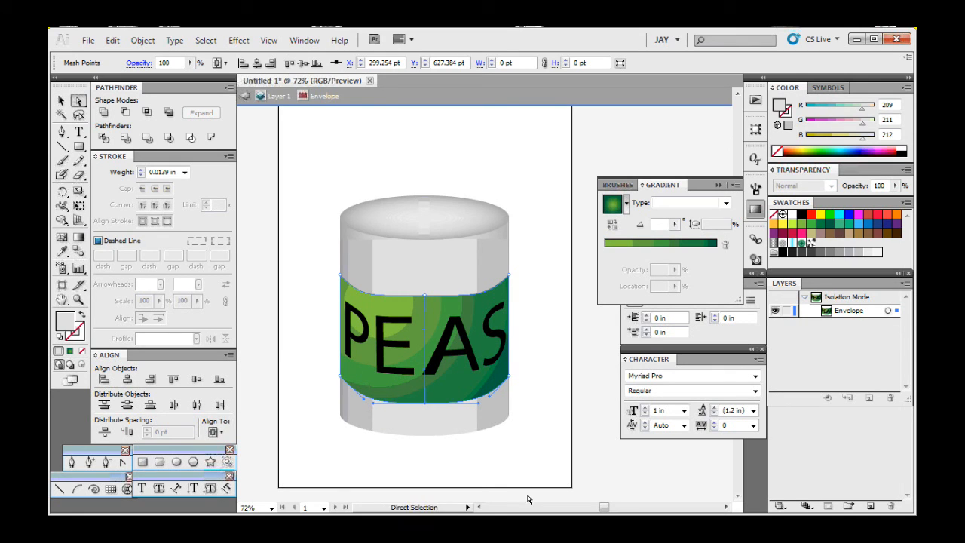
Raise the direction handles of both upper corner anchors to flatten the curve near the label's top corners.
click(509, 275)
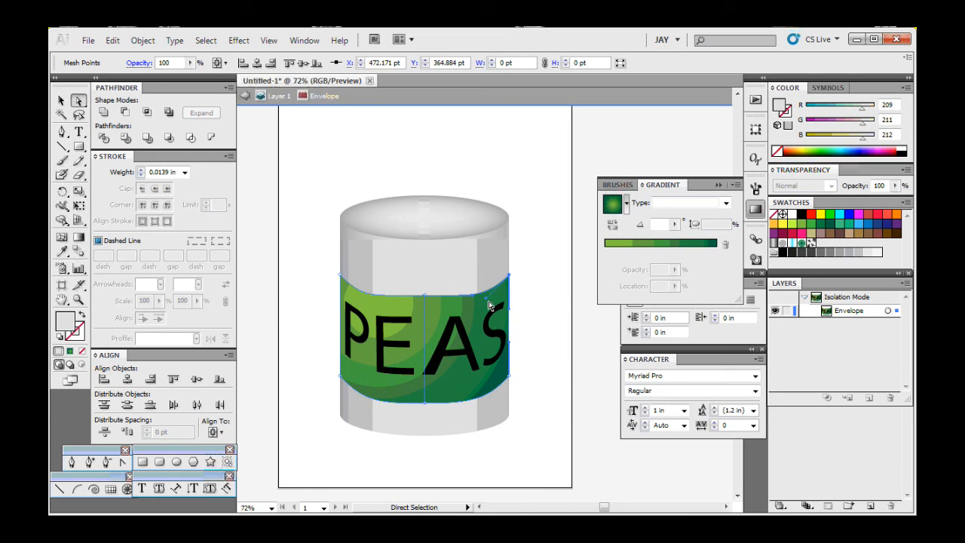
drag(487, 300, 487, 291)
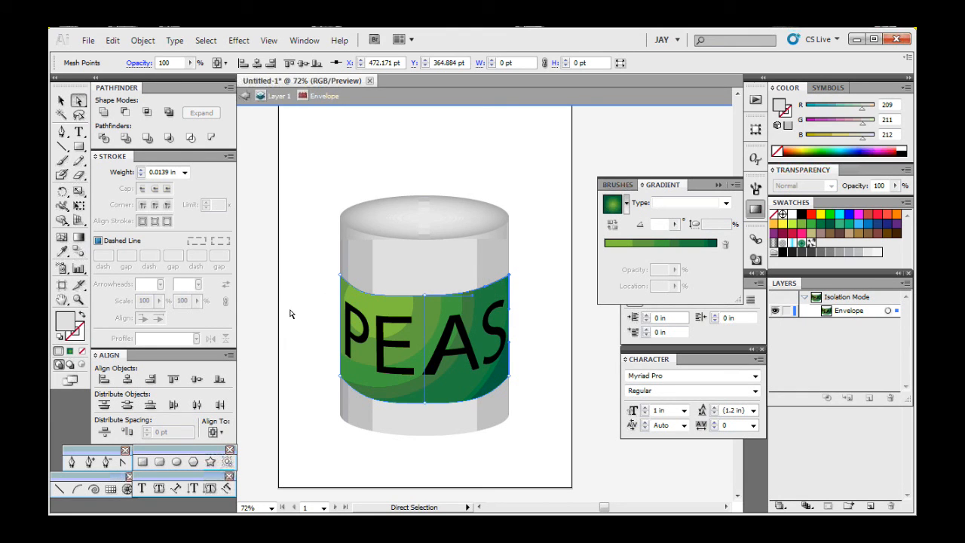
click(341, 276)
drag(365, 302, 360, 291)
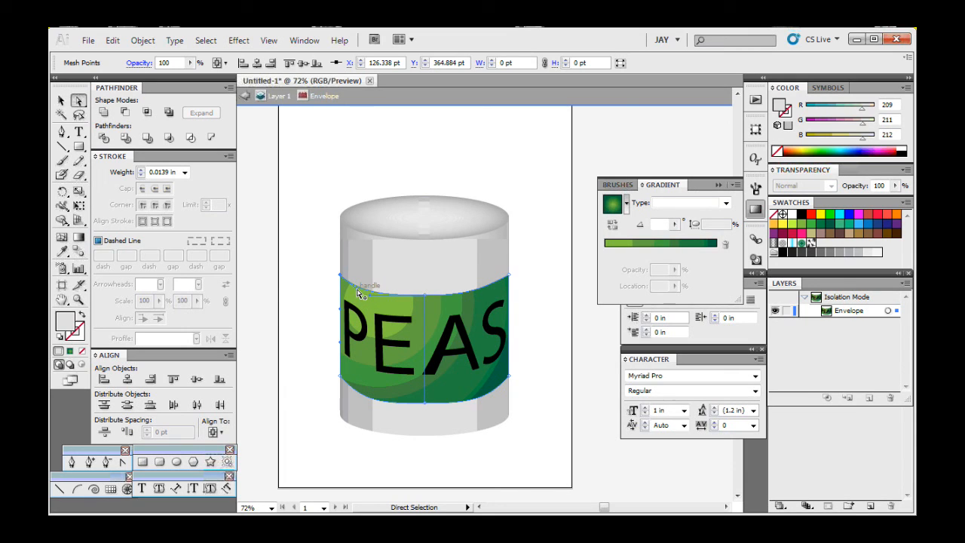
mouse_move(357, 292)
mouse_down()
mouse_move(334, 272)
mouse_move(393, 295)
mouse_move(357, 287)
mouse_up()
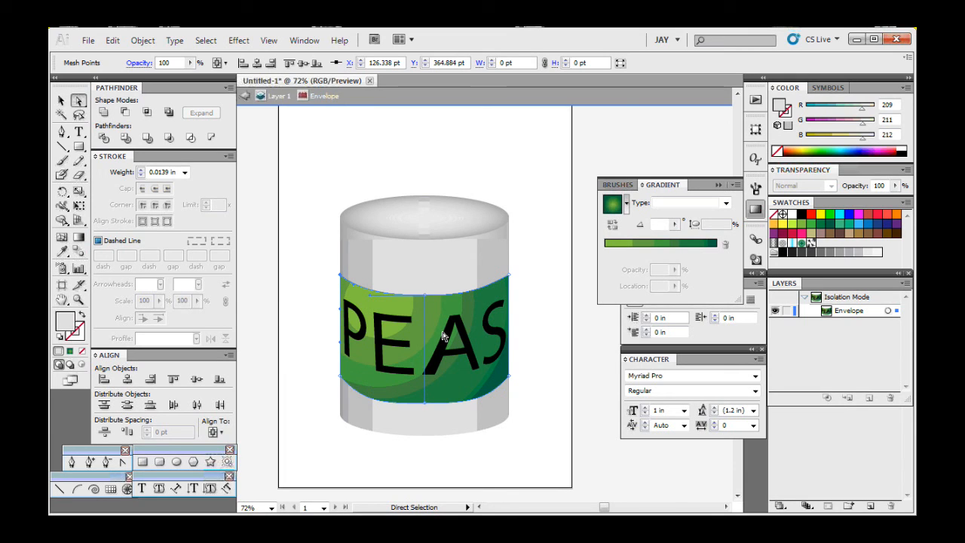
Undo the recent handle adjustments and the last lowering of the bottom-center mesh anchor.
key(ctrl+z)
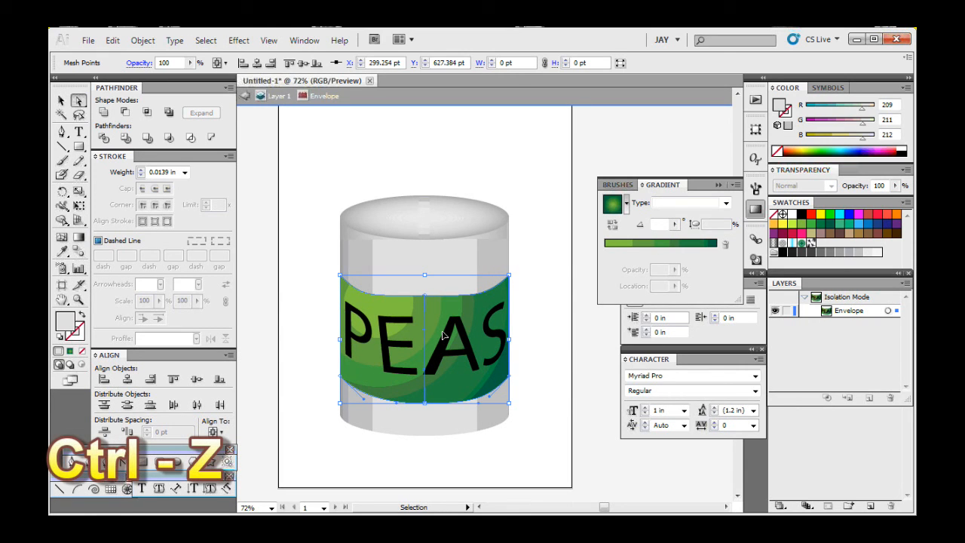
key(ctrl+z)
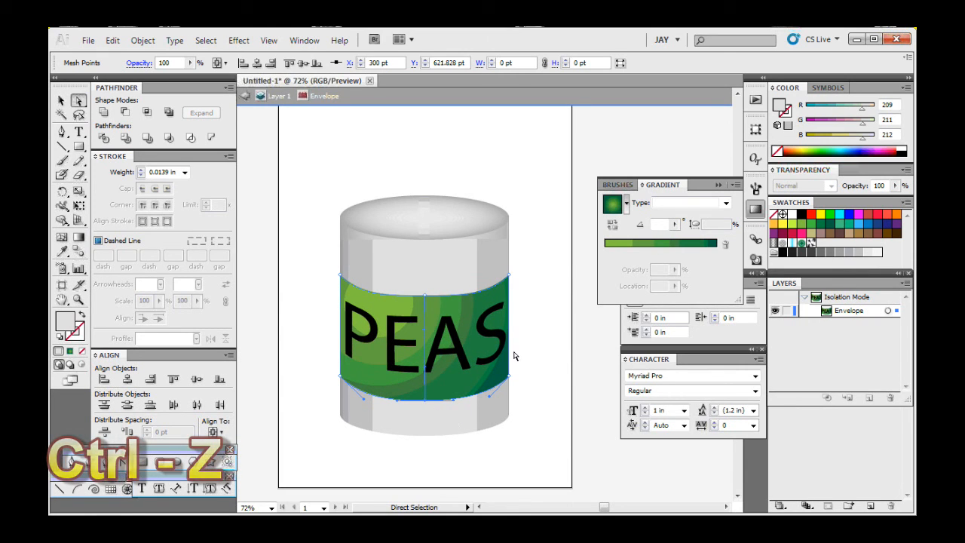
Shorten the inward direction handles of the upper-right and lower-right mesh anchors, pulling them closer to their corners.
click(510, 277)
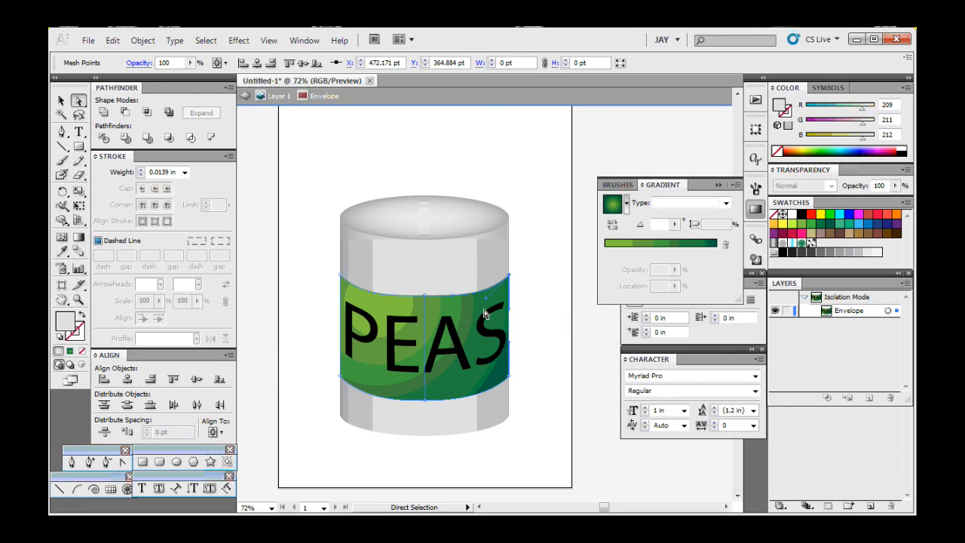
drag(488, 305, 494, 291)
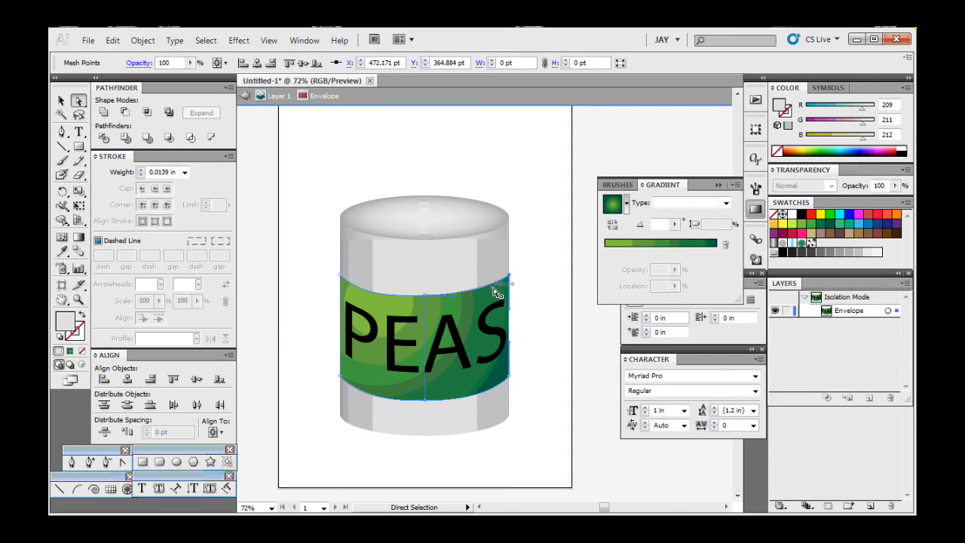
drag(494, 289, 499, 286)
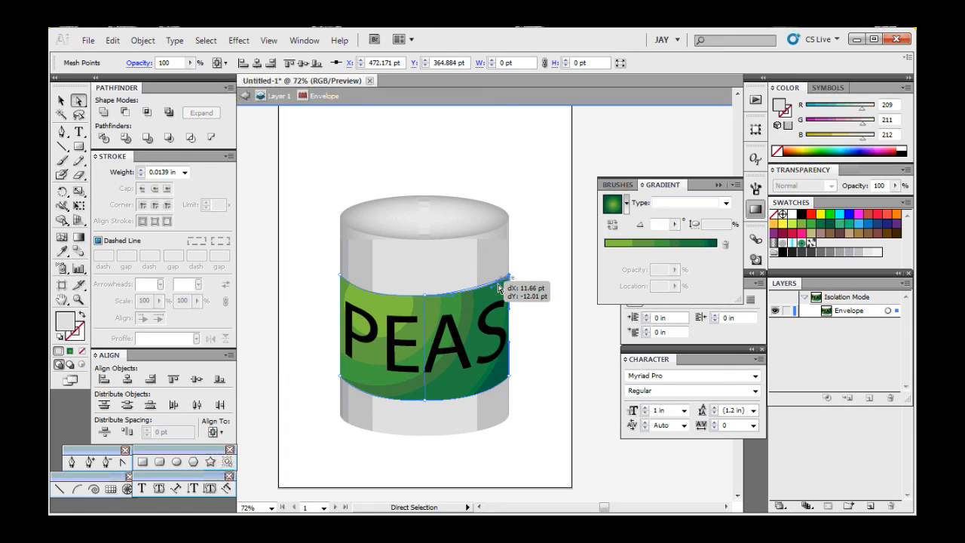
click(510, 377)
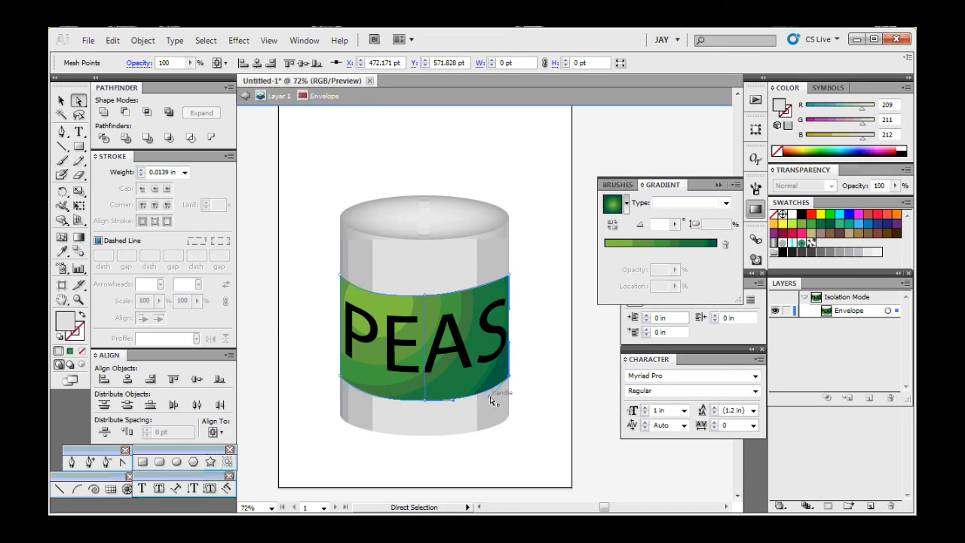
drag(490, 397, 502, 390)
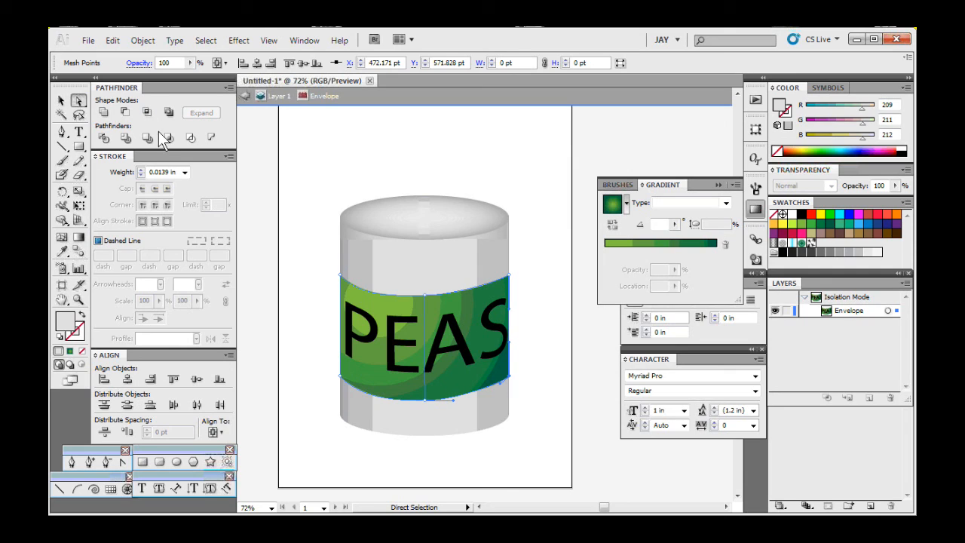
Shorten the inward direction handles of the upper-left and lower-left mesh anchors to match the label's opposite side.
drag(343, 285, 371, 303)
mouse_move(364, 305)
mouse_down()
mouse_move(353, 255)
mouse_move(360, 302)
mouse_up()
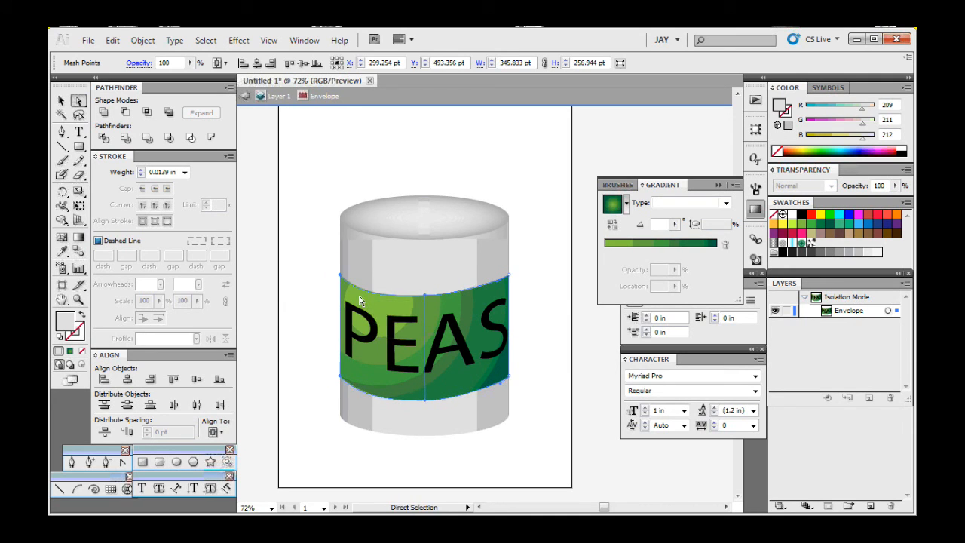
click(311, 250)
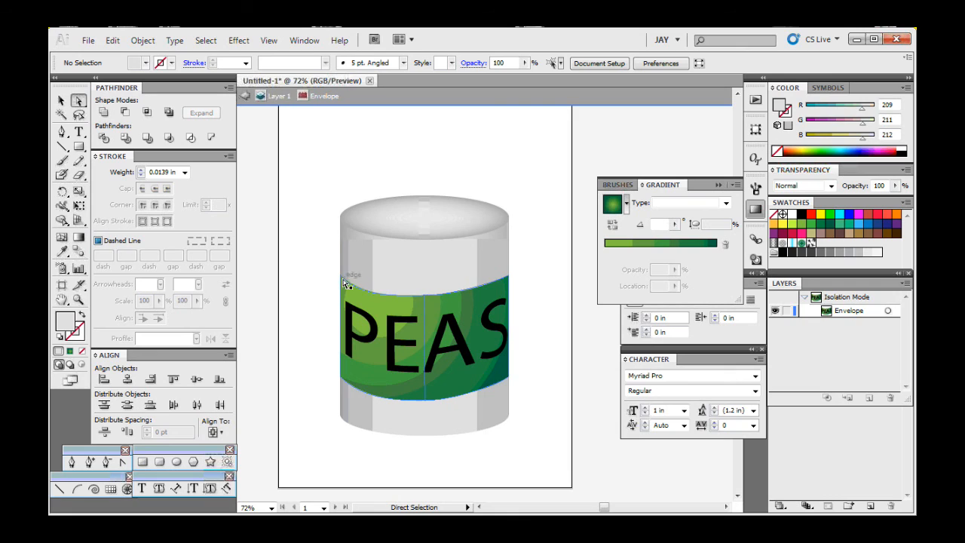
click(340, 277)
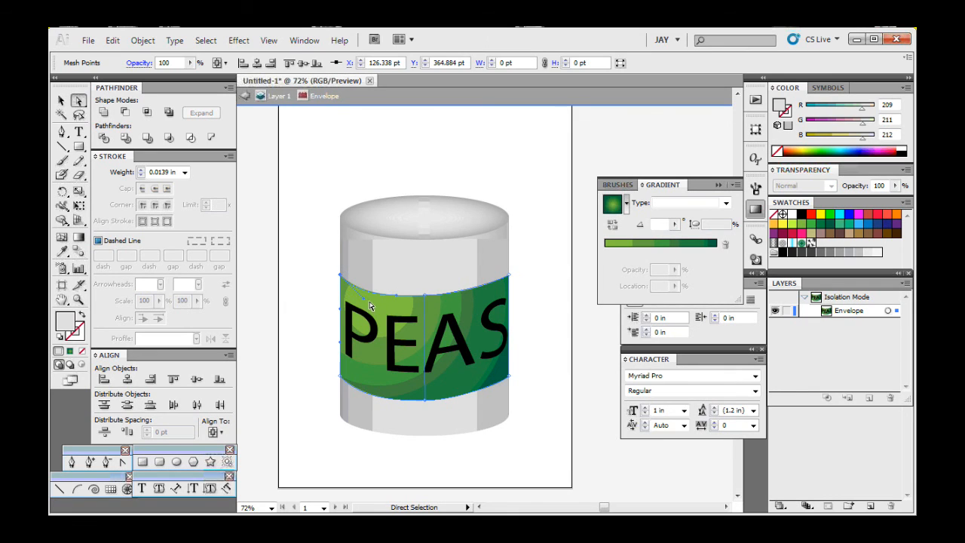
drag(366, 301, 352, 295)
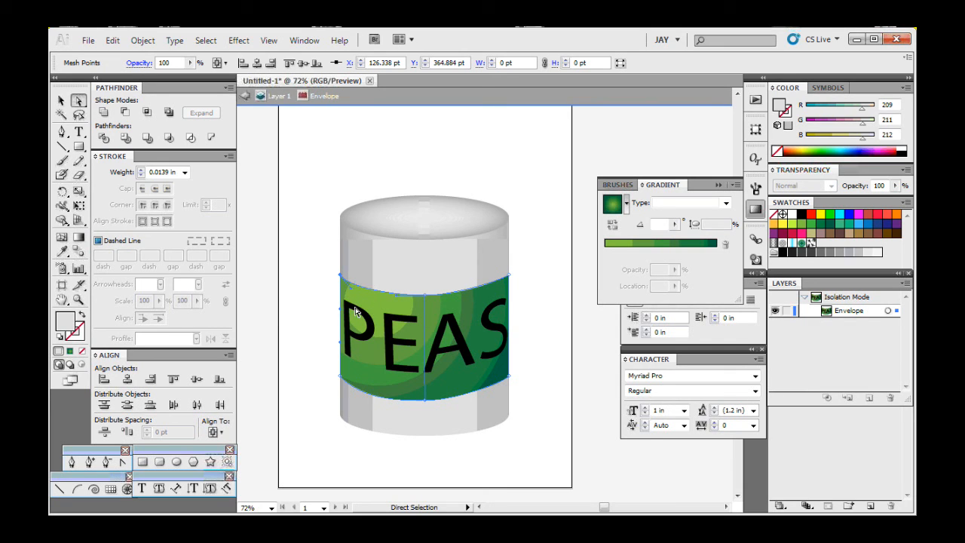
click(340, 376)
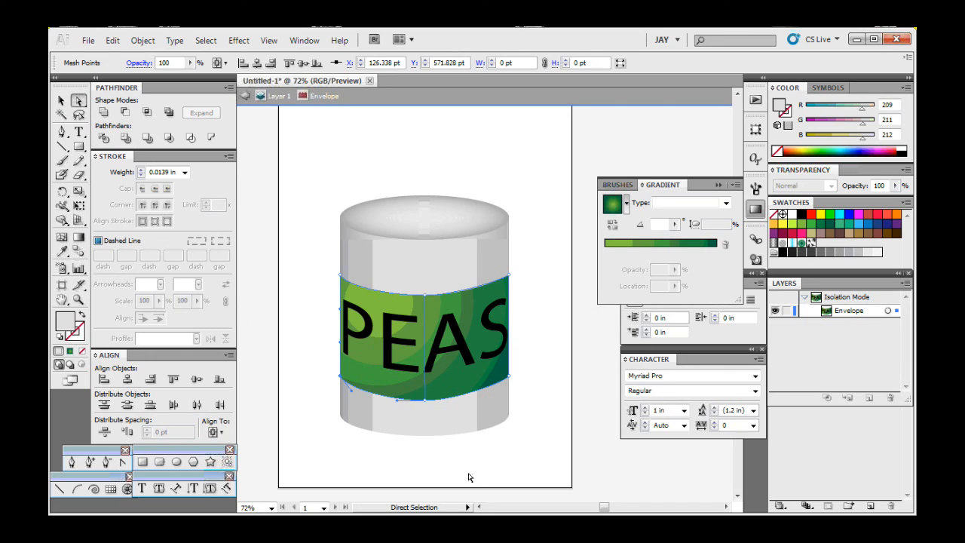
Expand the label's envelope distortion into editable paths and deselect the result.
click(143, 40)
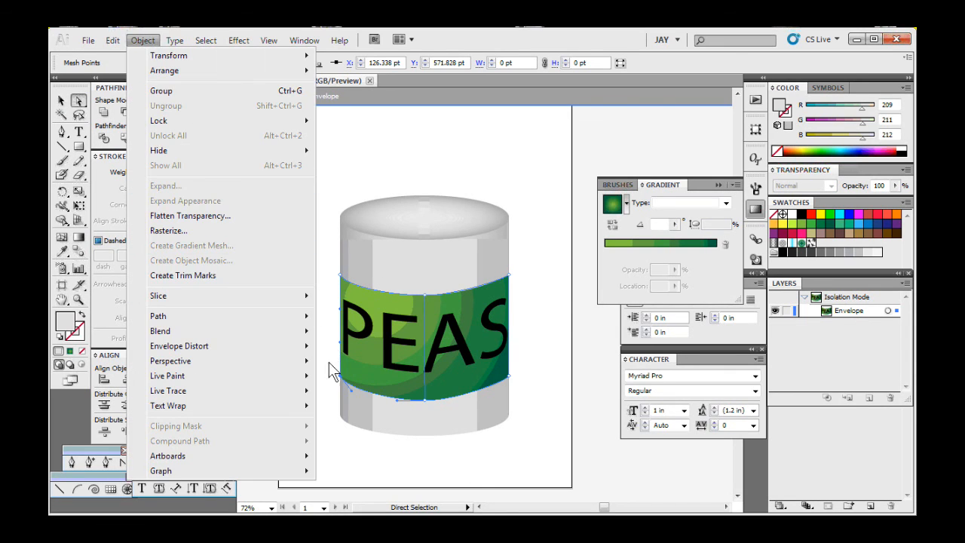
mouse_move(305, 346)
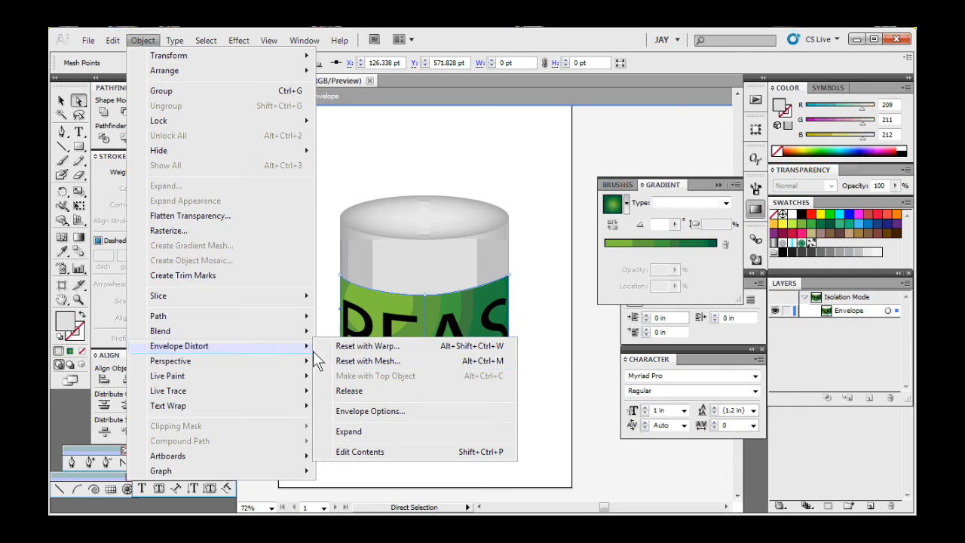
click(392, 432)
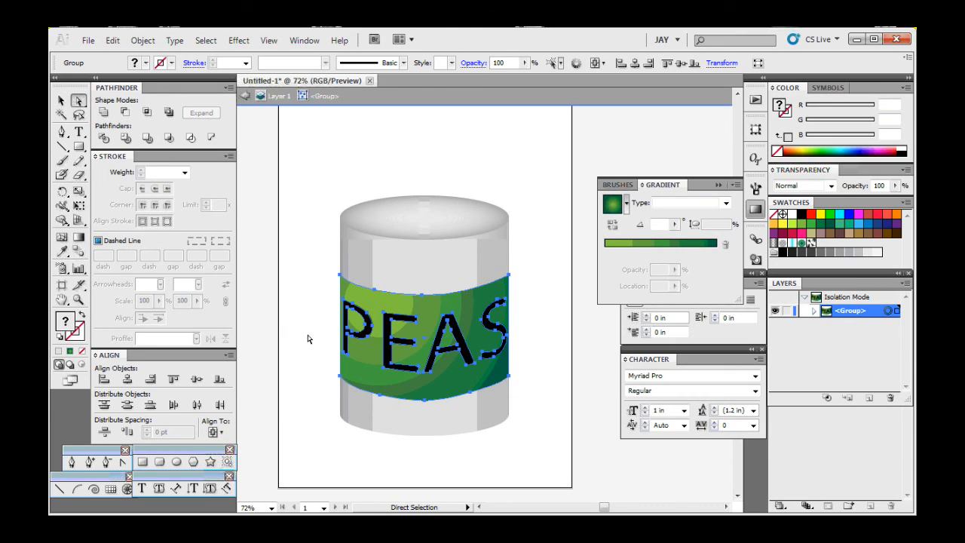
click(559, 374)
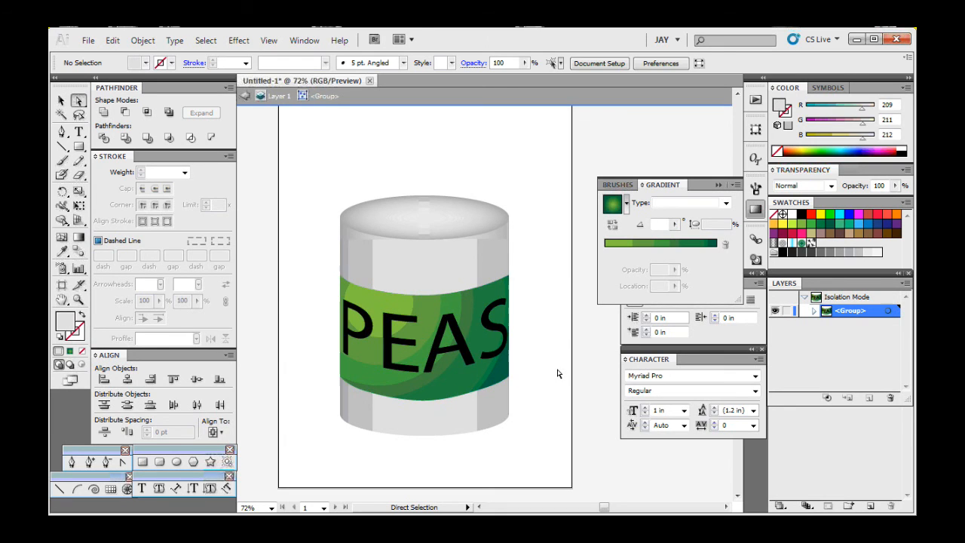
Select the four PEAS letters, apply the white-cyan-white gradient swatch to A, S and E, and unite all the letters with Pathfinder.
click(367, 342)
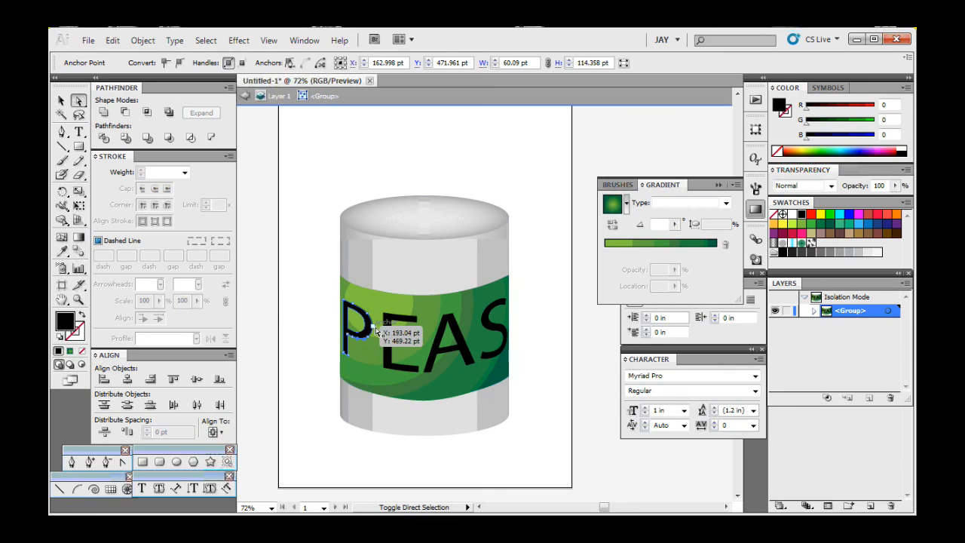
shift+click(391, 345)
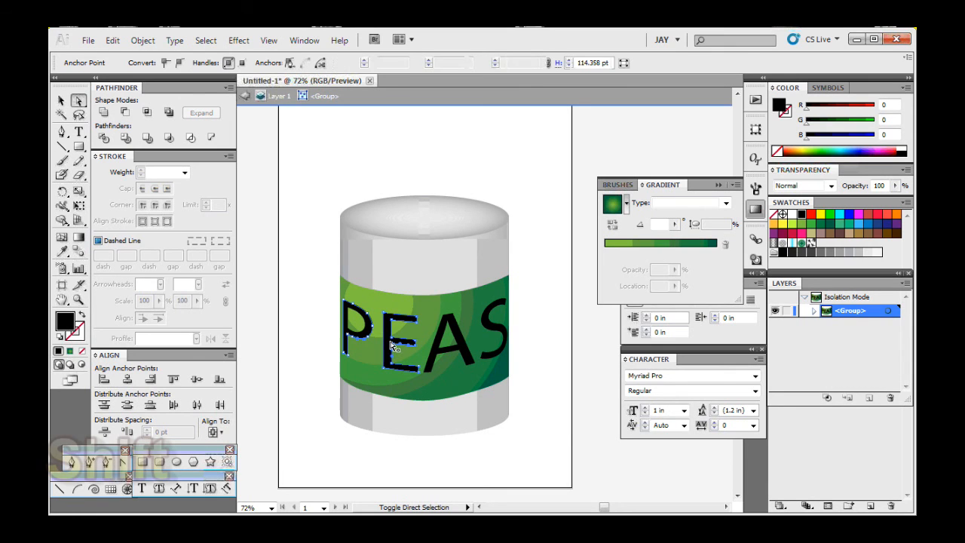
shift+click(436, 360)
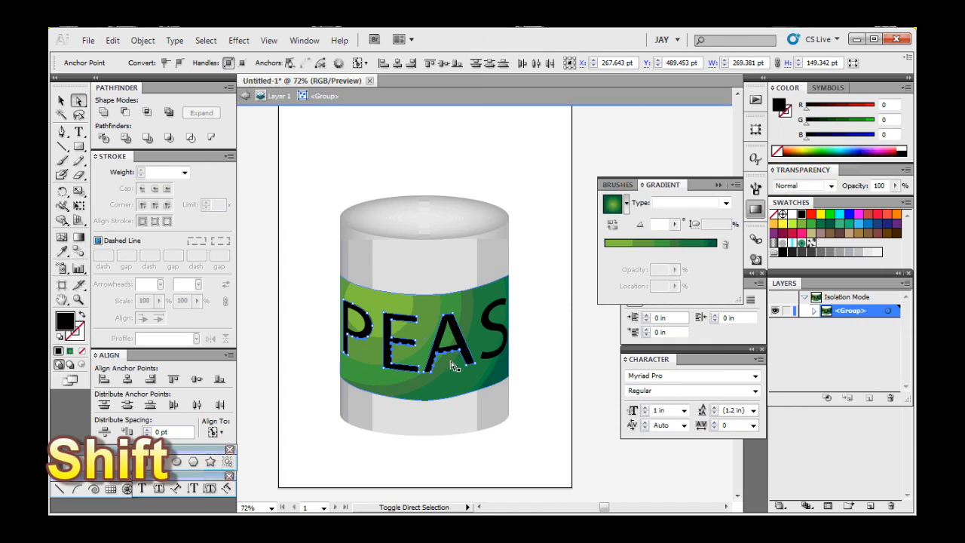
shift+click(498, 336)
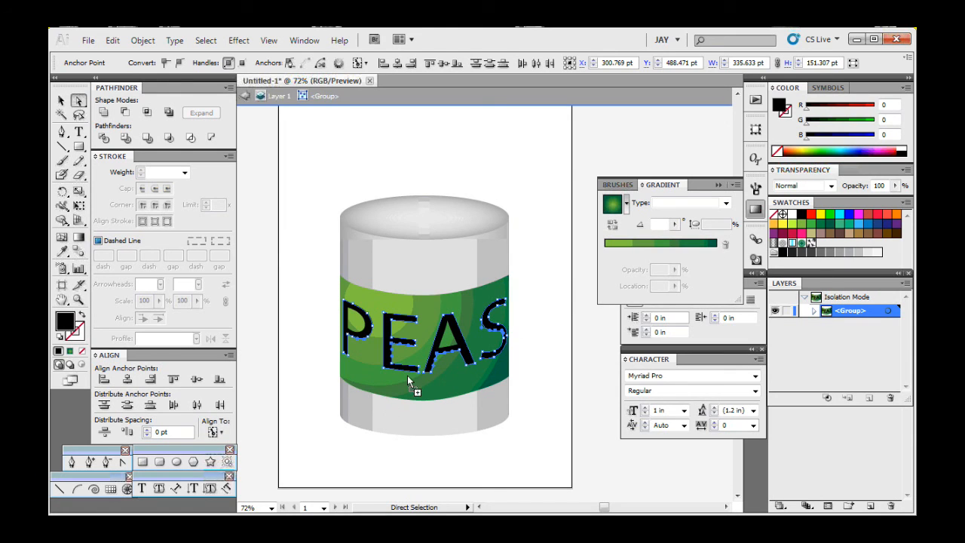
click(433, 354)
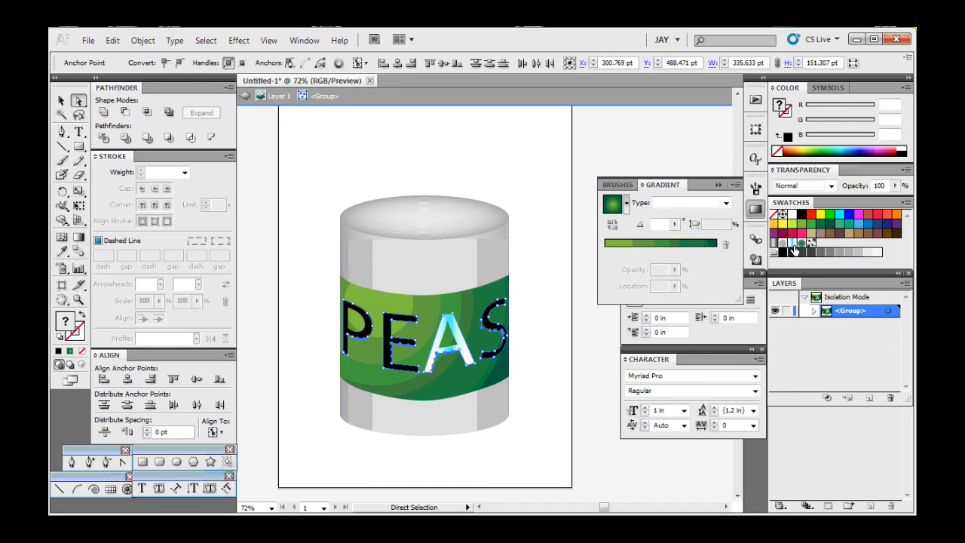
drag(792, 248, 492, 327)
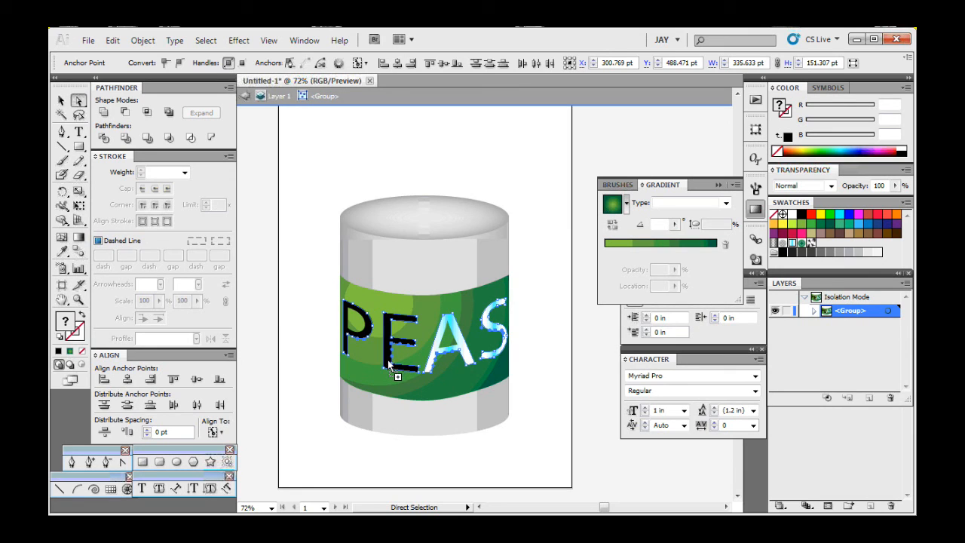
drag(388, 361, 387, 362)
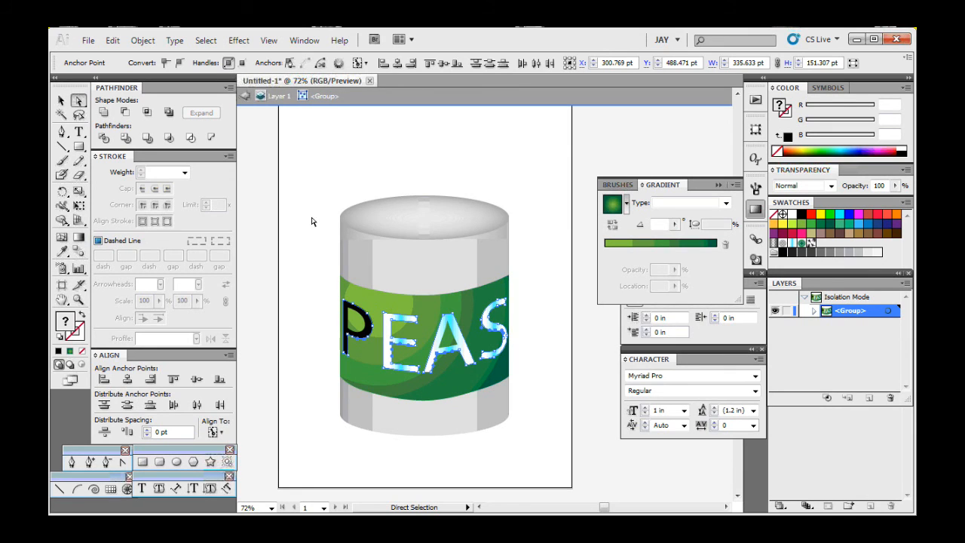
click(101, 112)
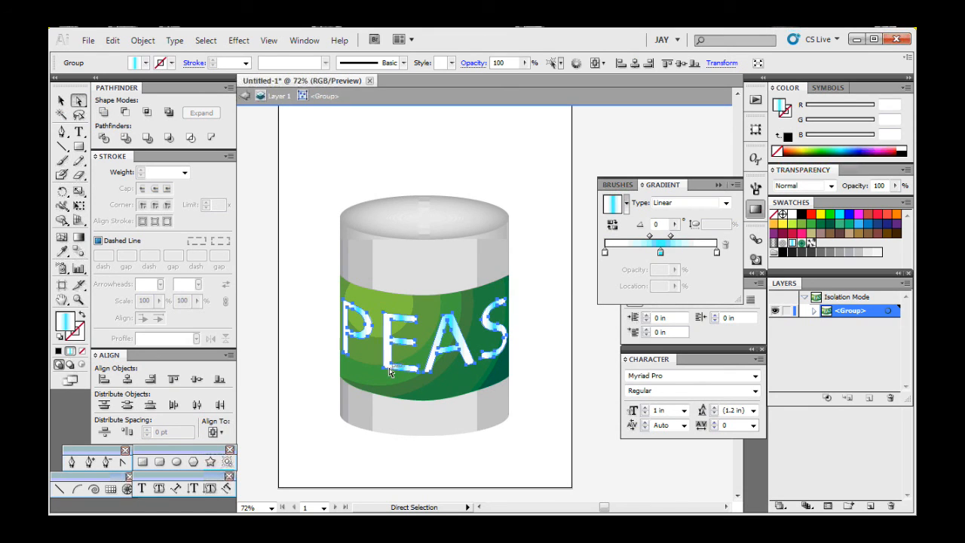
click(310, 377)
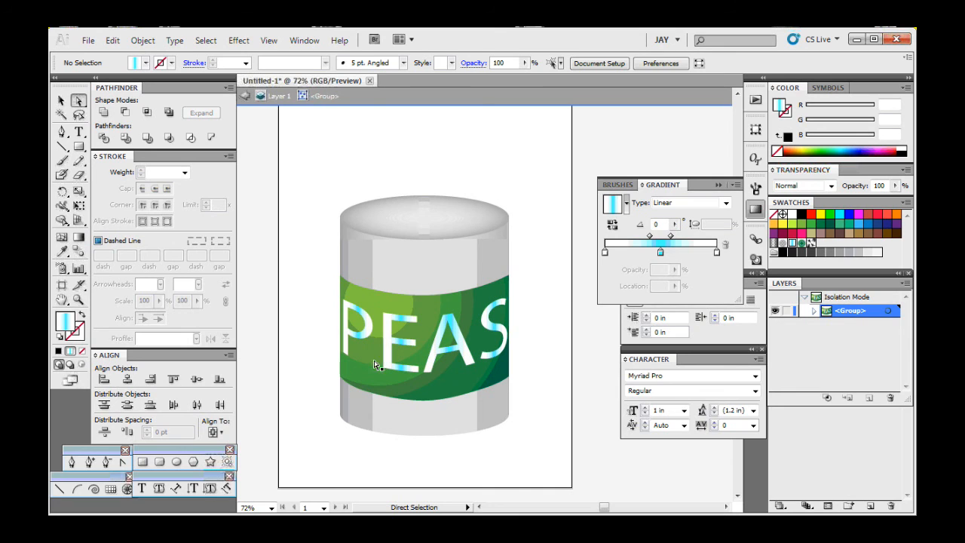
Ungroup the expanded label to separate the PEAS lettering from the green background.
click(367, 338)
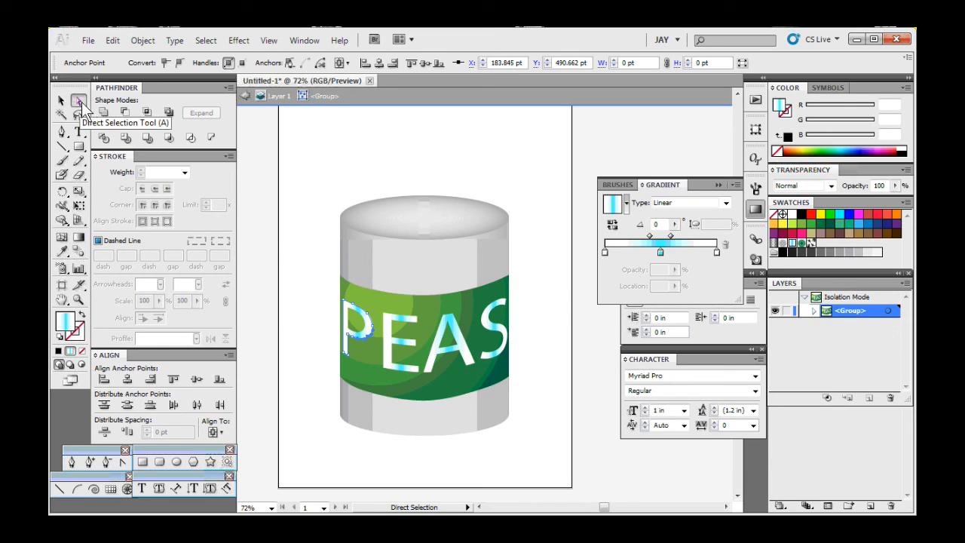
key(v)
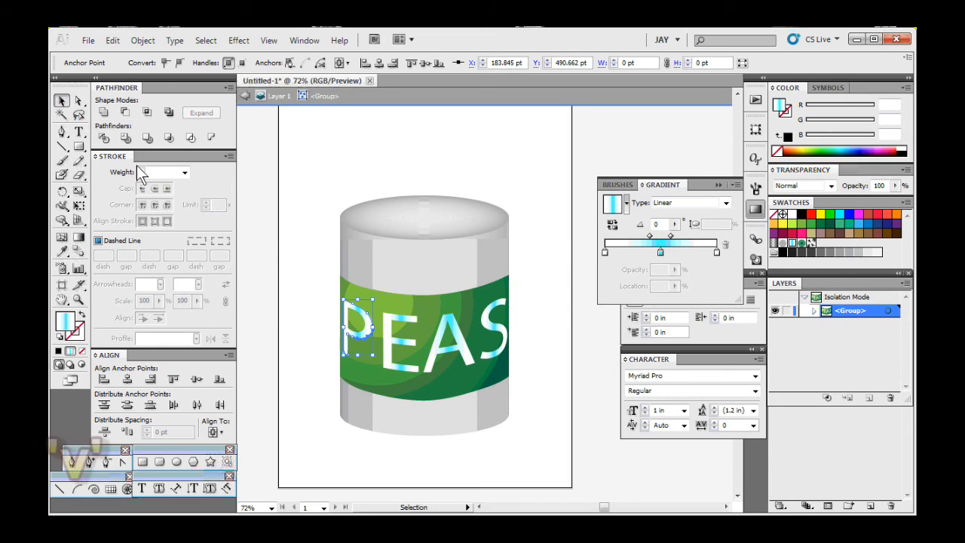
click(289, 393)
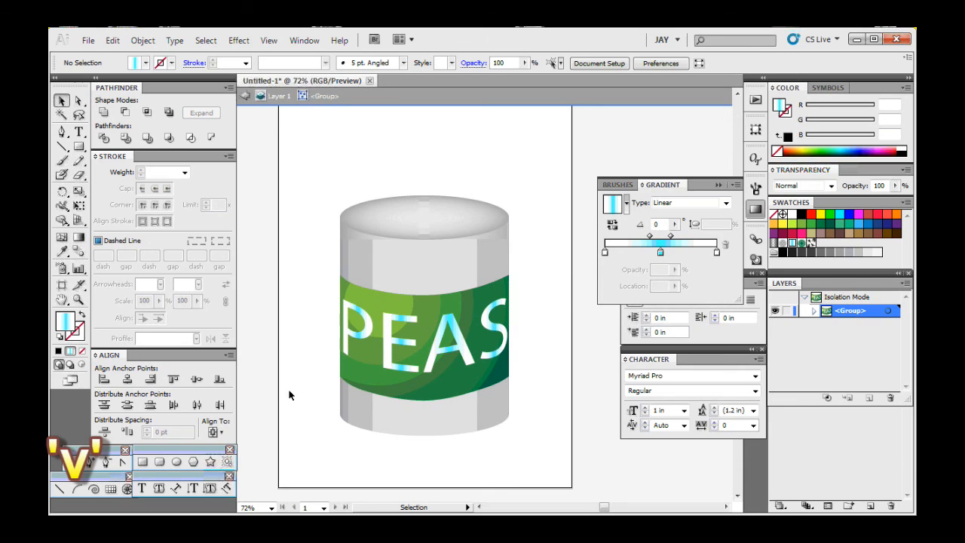
click(351, 339)
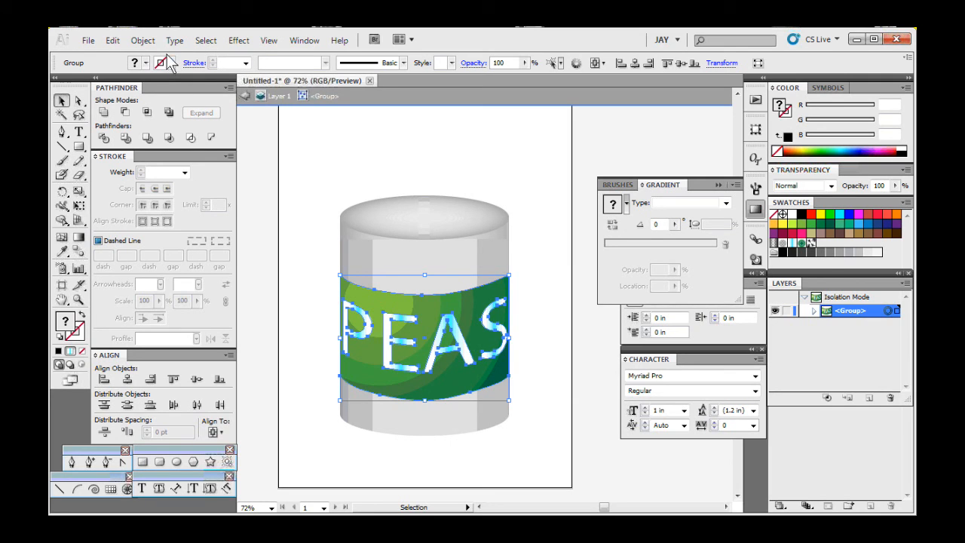
click(140, 41)
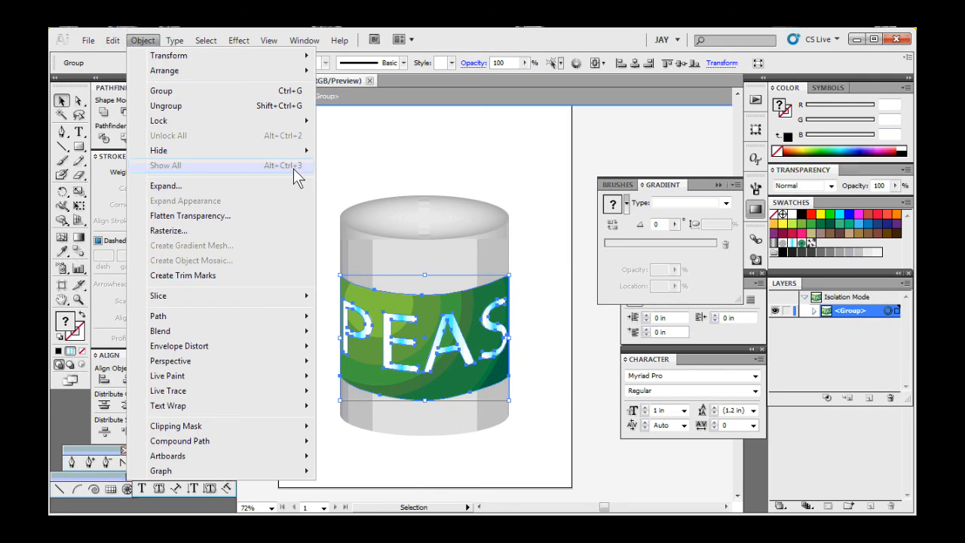
click(208, 105)
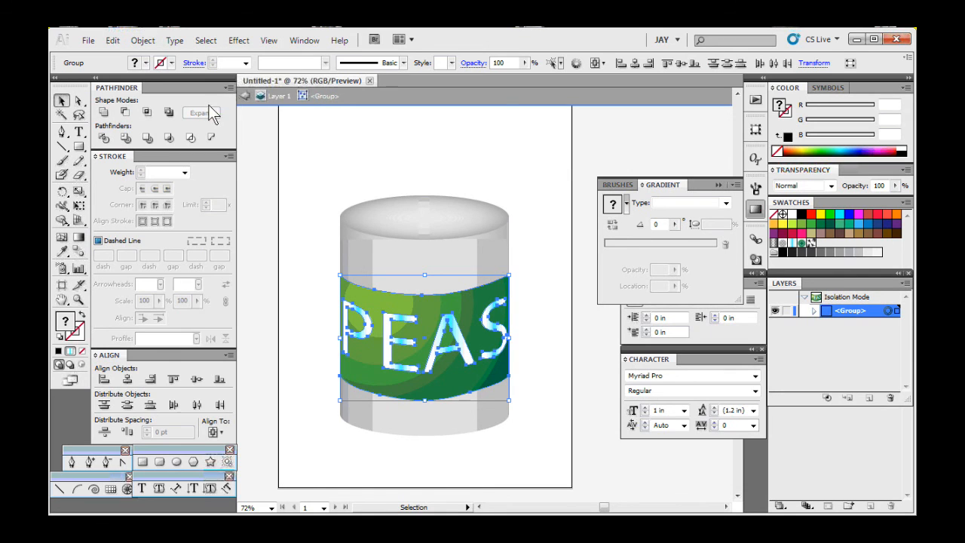
click(329, 390)
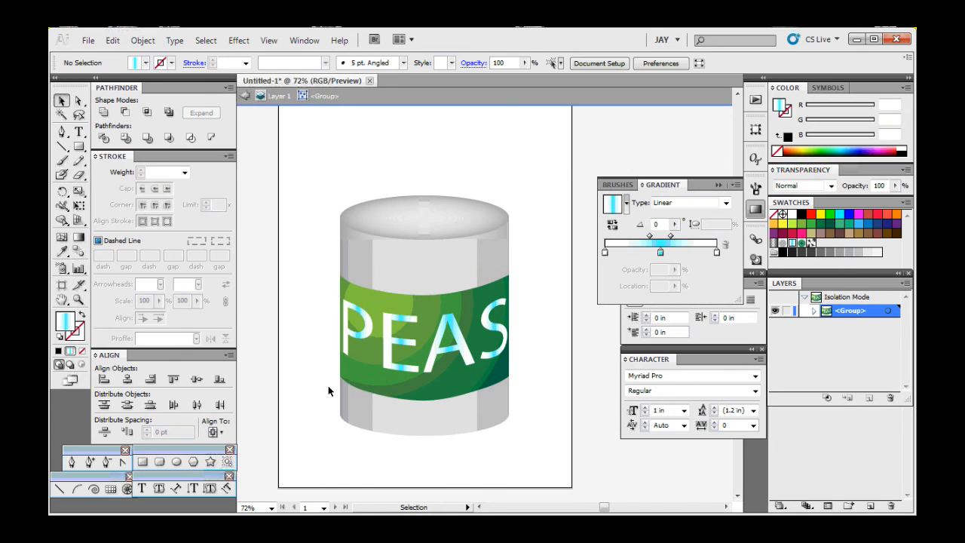
In the lettering's linear gradient, remove the white end stop and move the cyan stop to a location of about 99%.
click(347, 329)
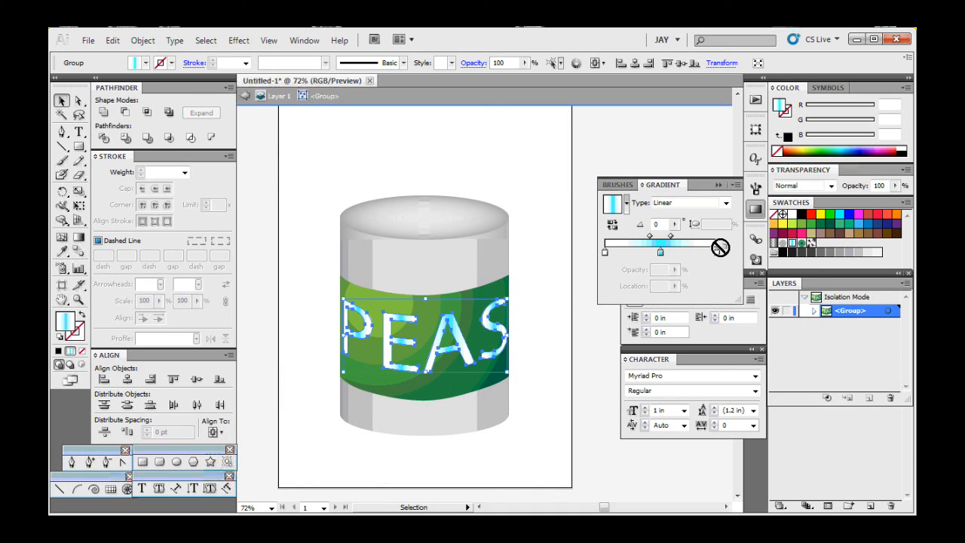
drag(717, 254, 711, 274)
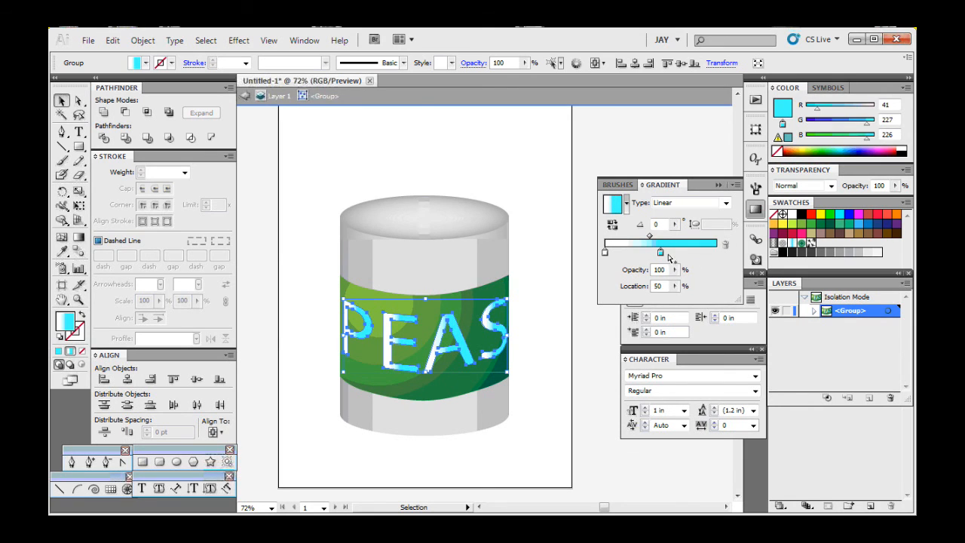
drag(661, 253, 715, 252)
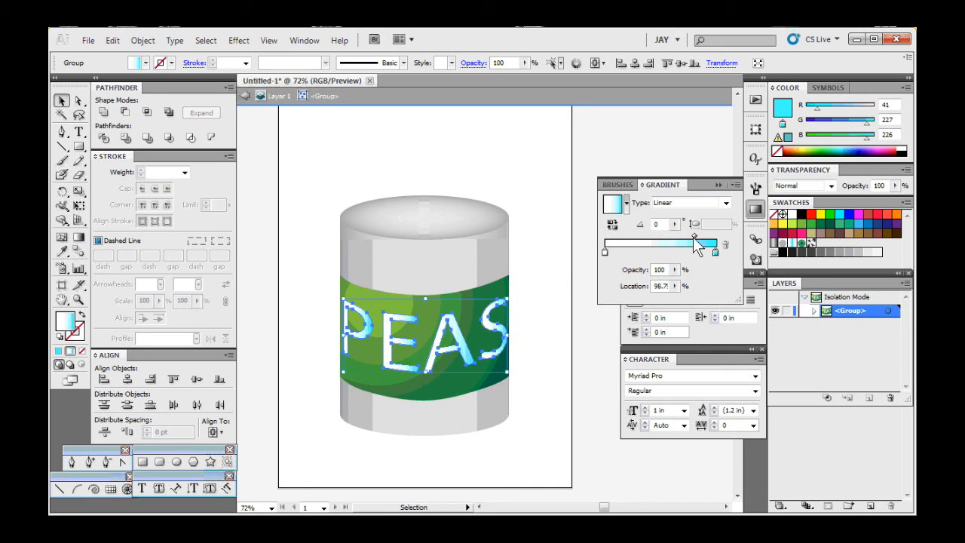
Set the midpoint between the white and cyan stops of the lettering's gradient to a location of 50%.
drag(691, 235, 666, 251)
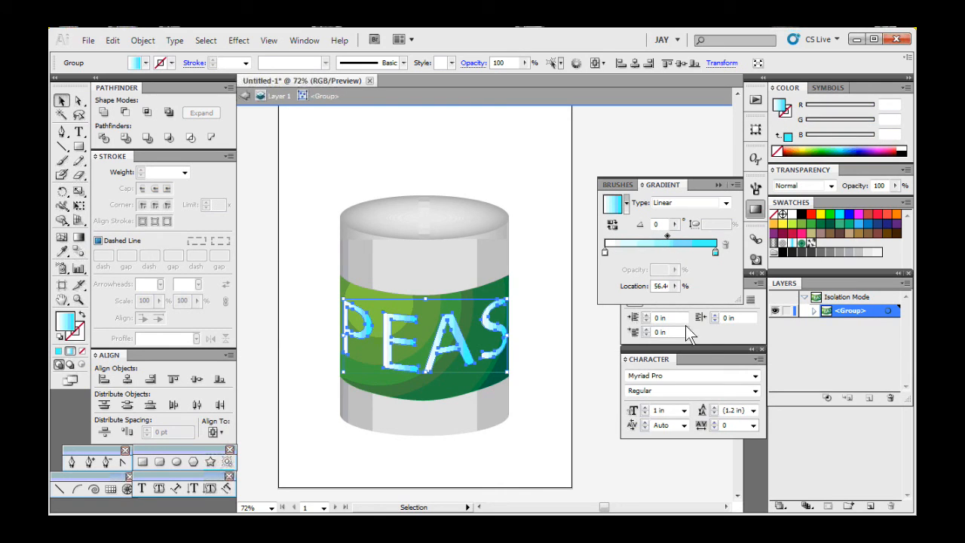
double_click(656, 285)
text(50)
key(Return)
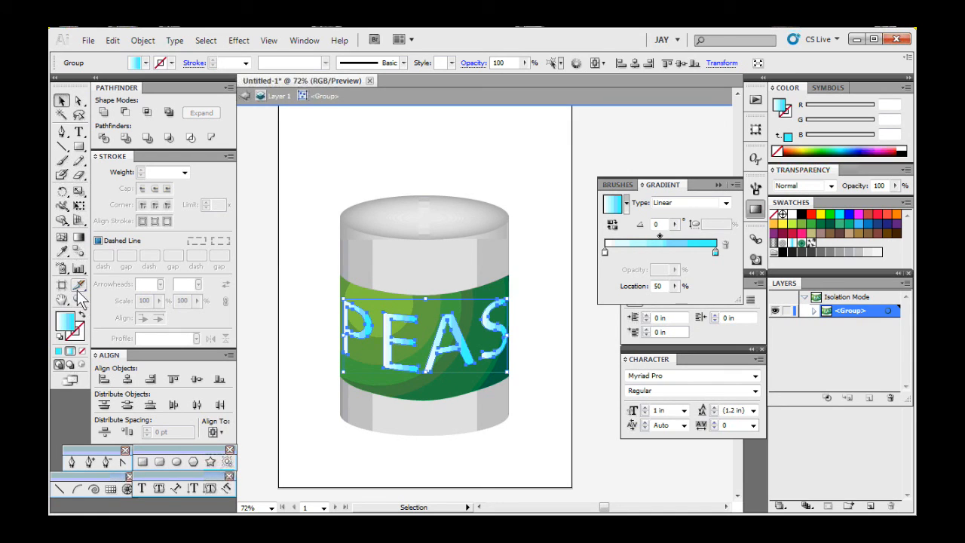
Run the PEAS lettering's gradient vertically at 90° and recolour it with a green start stop and a yellow end stop.
click(76, 240)
key(g)
drag(435, 367, 436, 303)
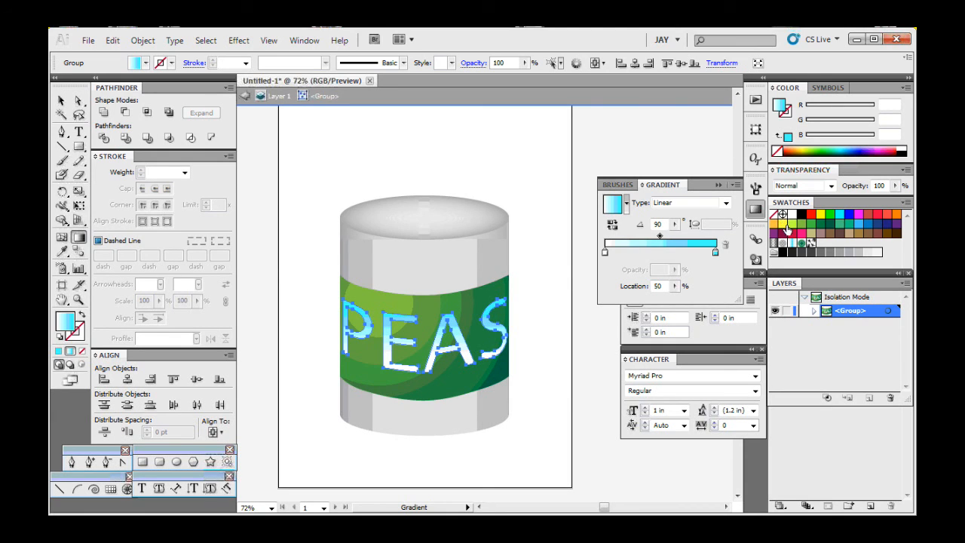
drag(784, 224, 715, 254)
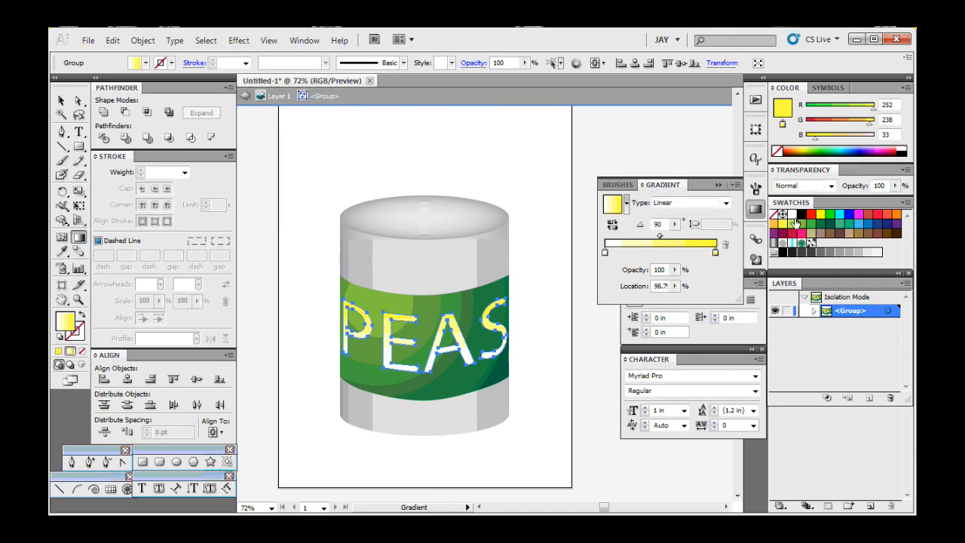
drag(792, 226, 605, 254)
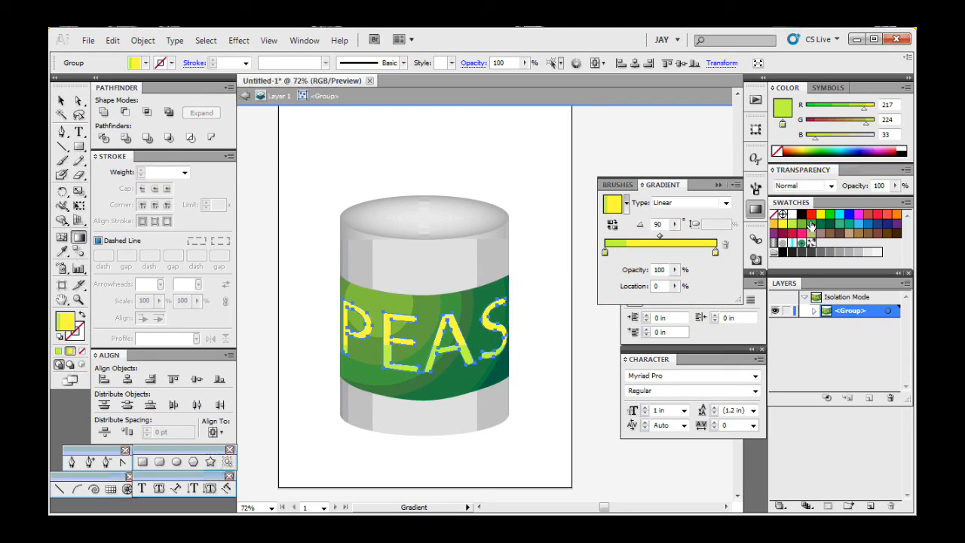
drag(804, 224, 605, 254)
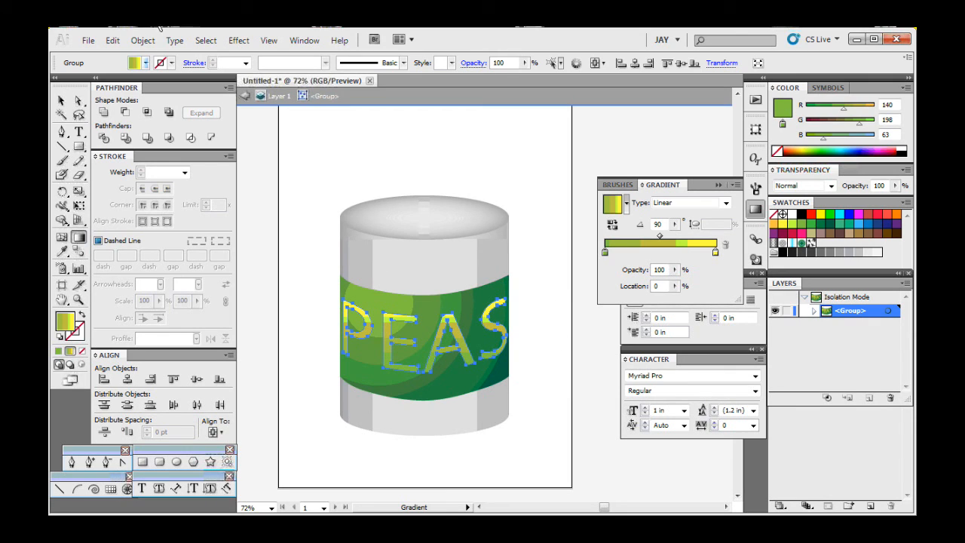
Start a Drop Shadow effect on the PEAS lettering with Multiply mode, 75% opacity, 0 pt X offset and preview on.
click(61, 100)
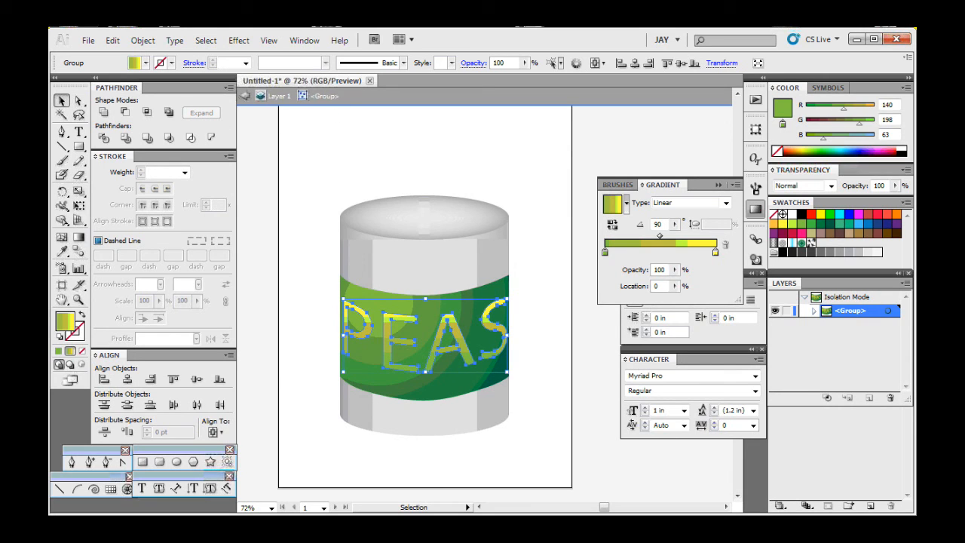
click(238, 41)
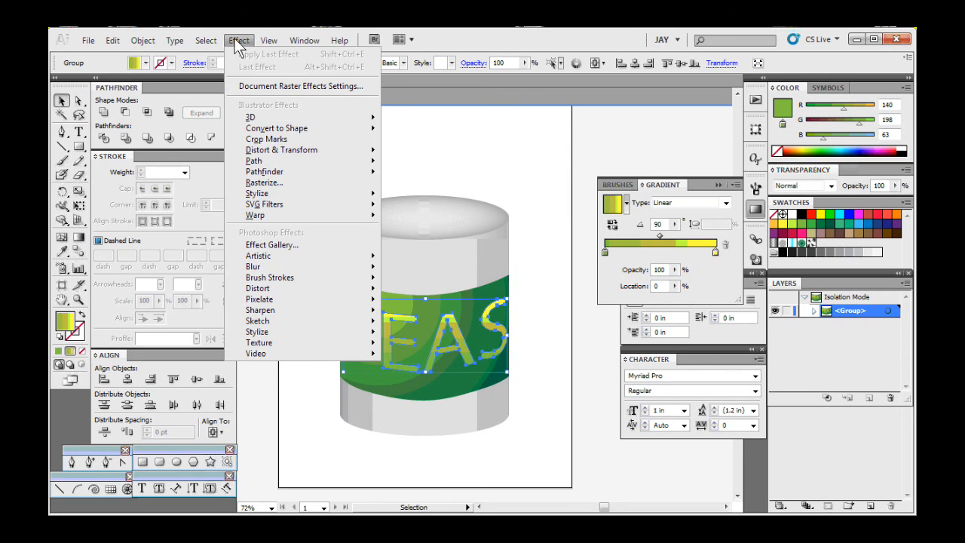
mouse_move(295, 196)
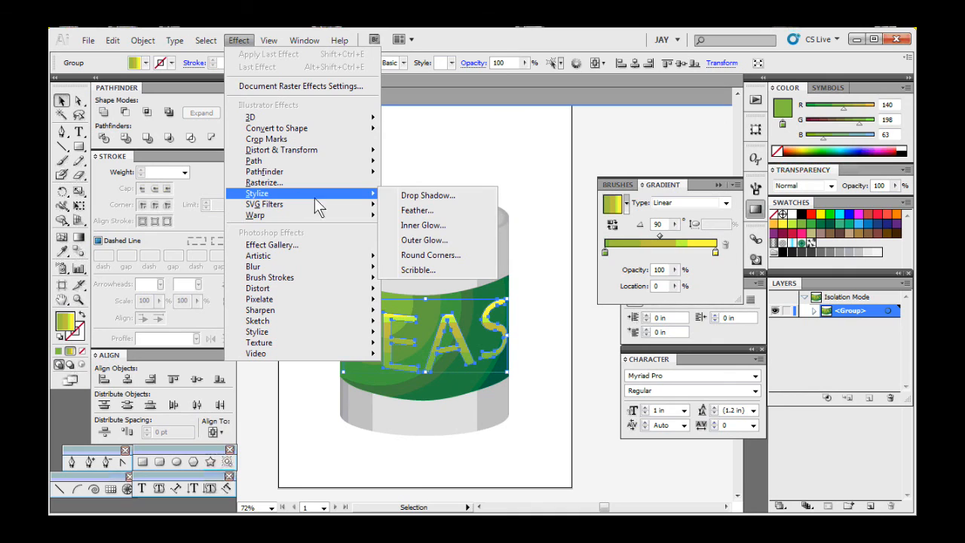
click(461, 198)
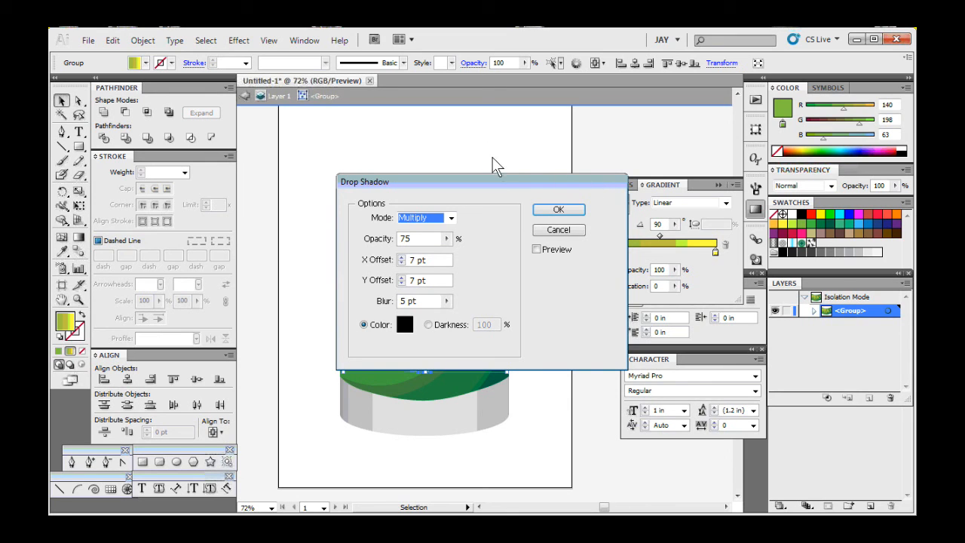
drag(491, 180, 642, 136)
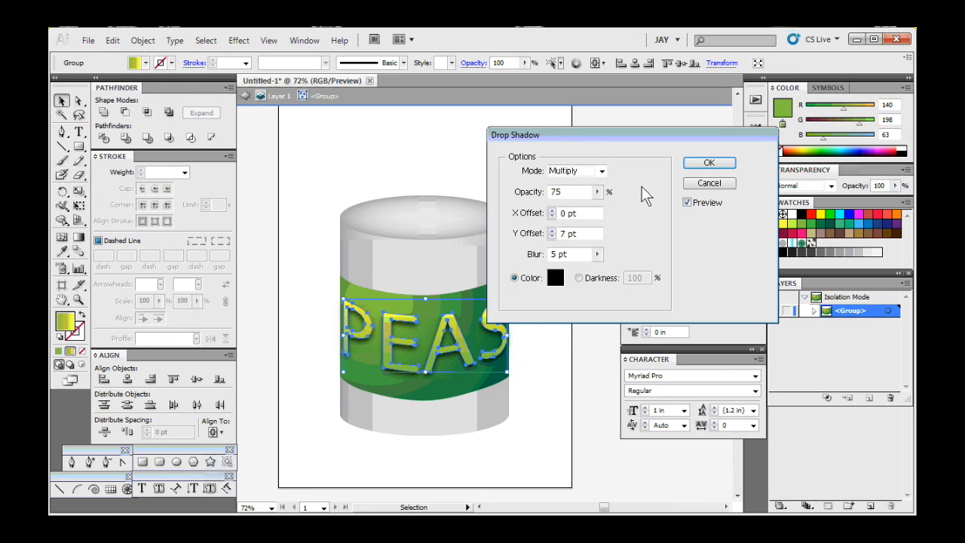
Try X offsets up to 7 pt for the lettering's drop shadow, and return the offset to 0 pt.
click(553, 212)
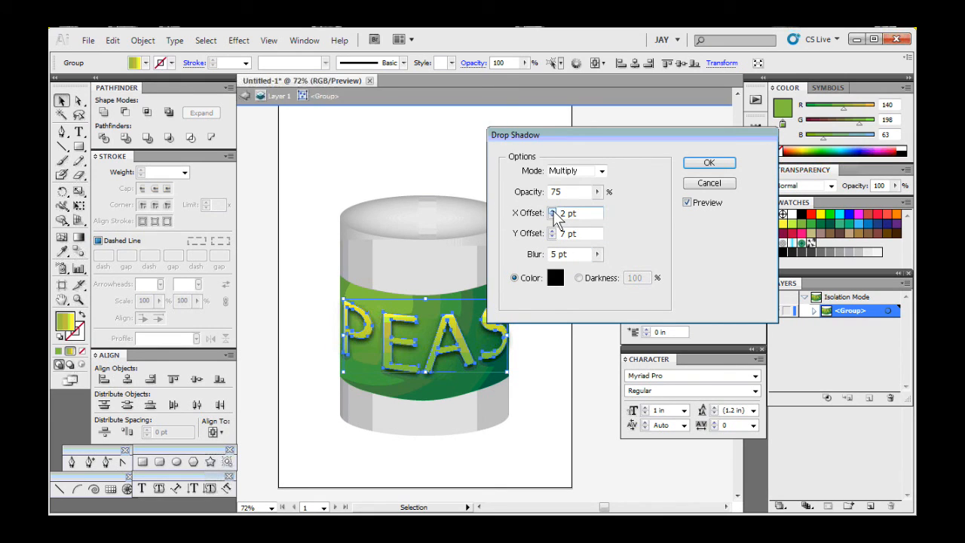
click(553, 213)
click(553, 213)
click(554, 213)
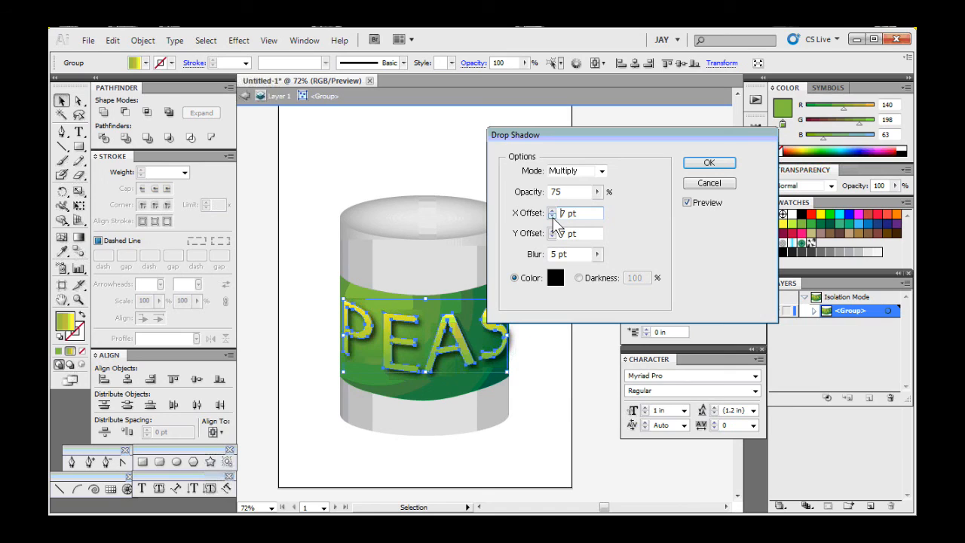
click(552, 217)
click(553, 216)
click(553, 216)
click(553, 216)
click(553, 217)
click(552, 217)
click(560, 234)
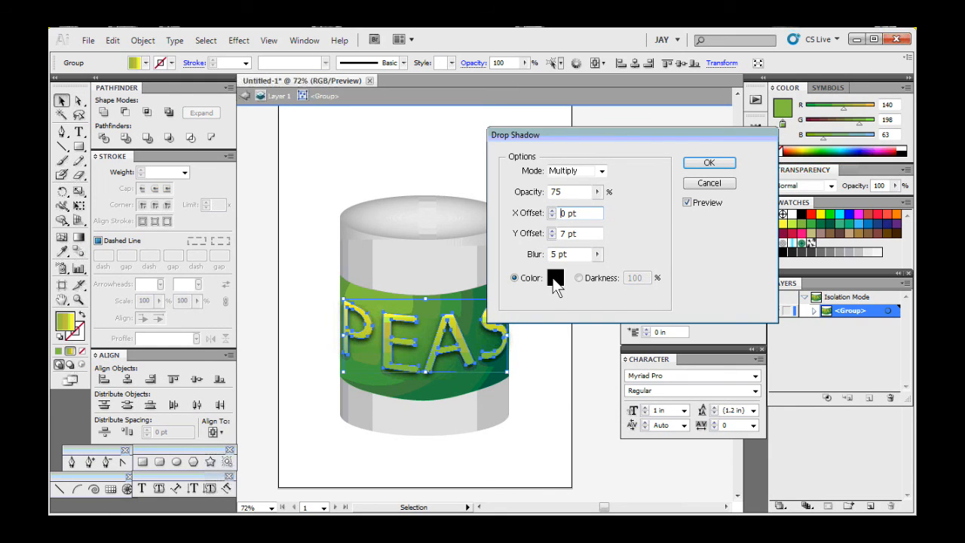
Change the drop shadow colour to dark green with a hue of about 115° and apply the effect to the lettering.
click(554, 280)
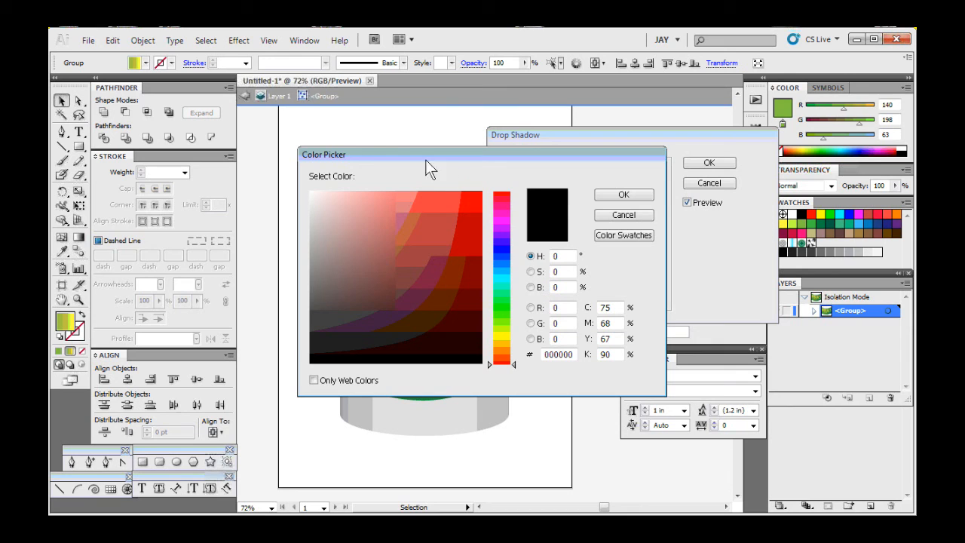
drag(378, 154, 115, 170)
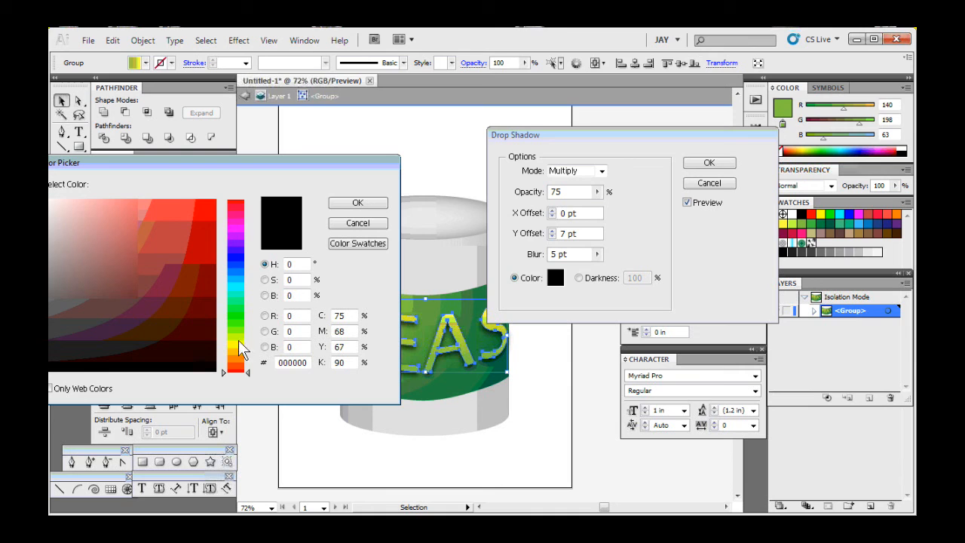
click(237, 320)
drag(237, 321, 234, 318)
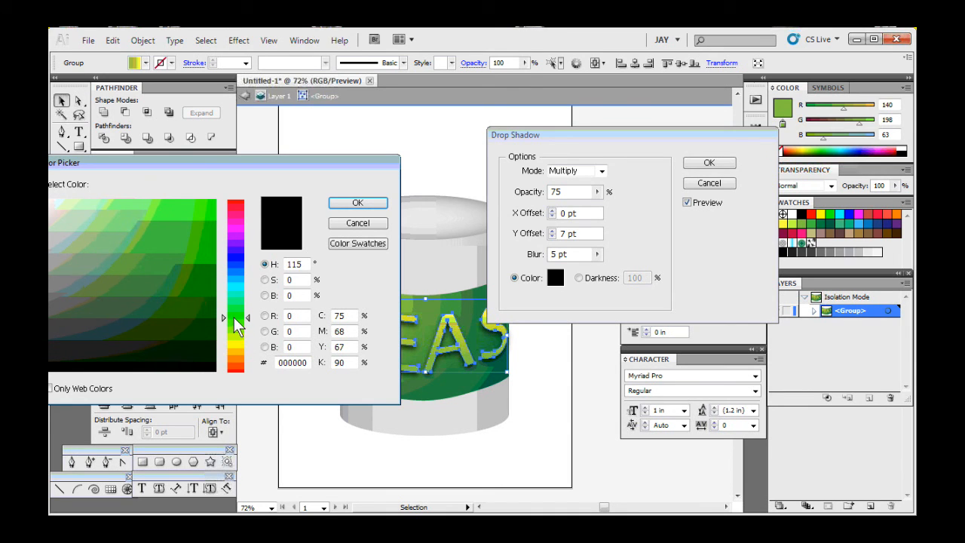
click(190, 315)
key(Return)
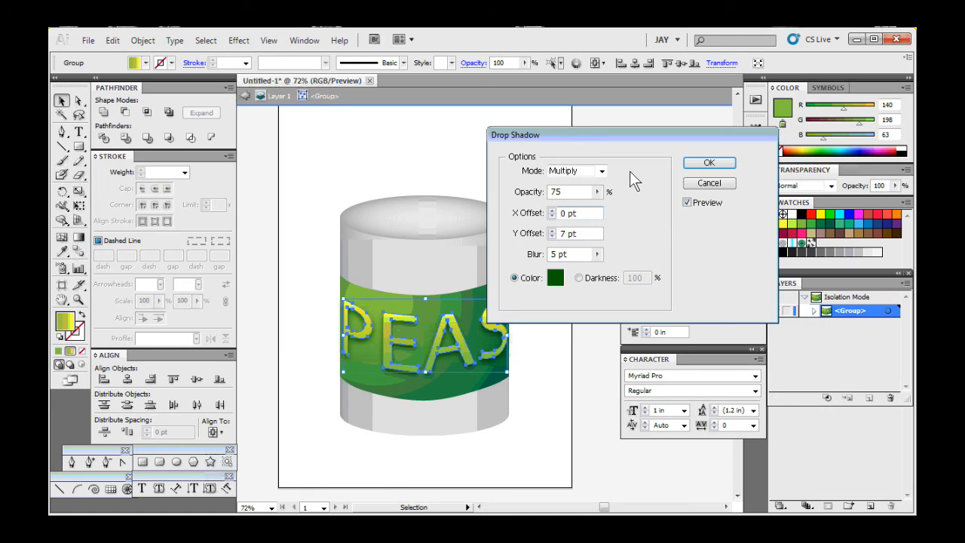
click(708, 163)
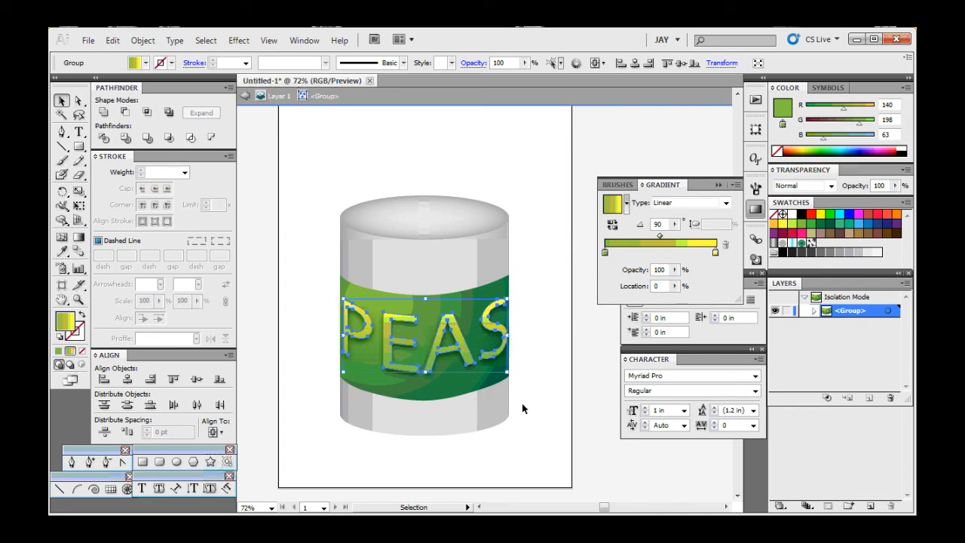
click(324, 433)
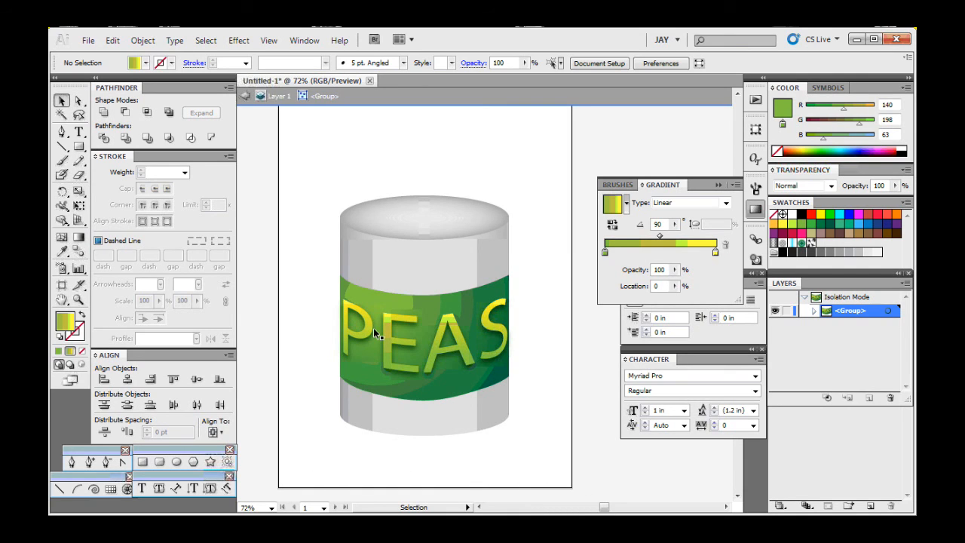
Exit isolation mode from the label group and deselect the artwork.
drag(306, 159, 542, 405)
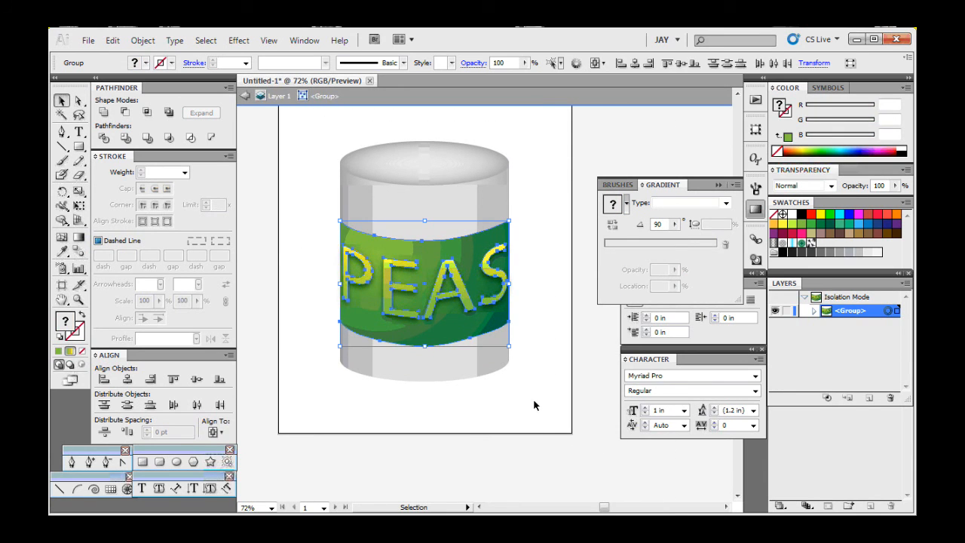
right_click(384, 254)
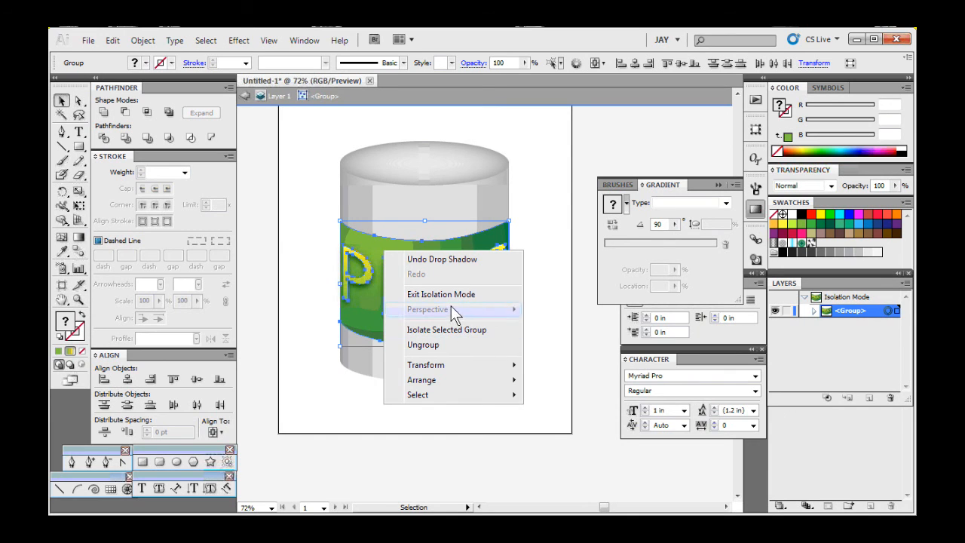
click(453, 295)
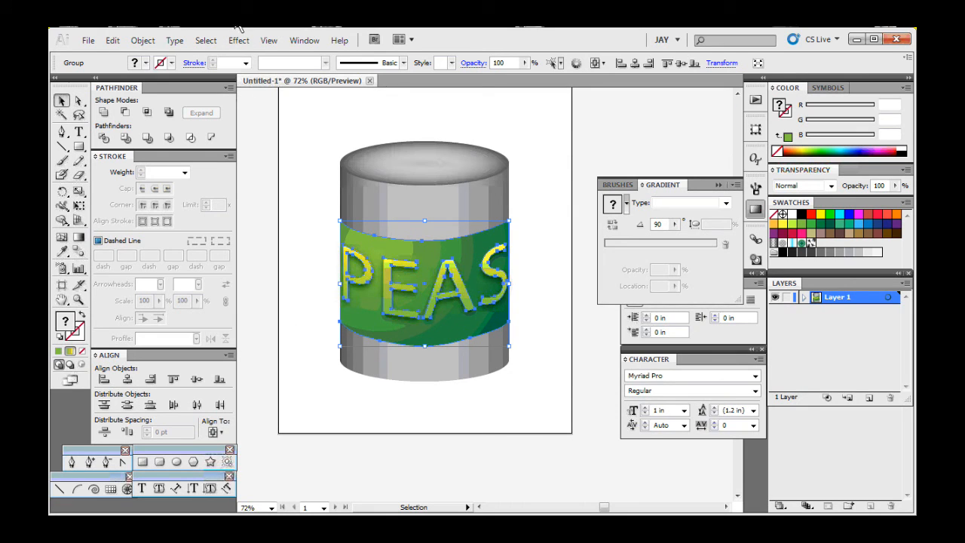
click(291, 122)
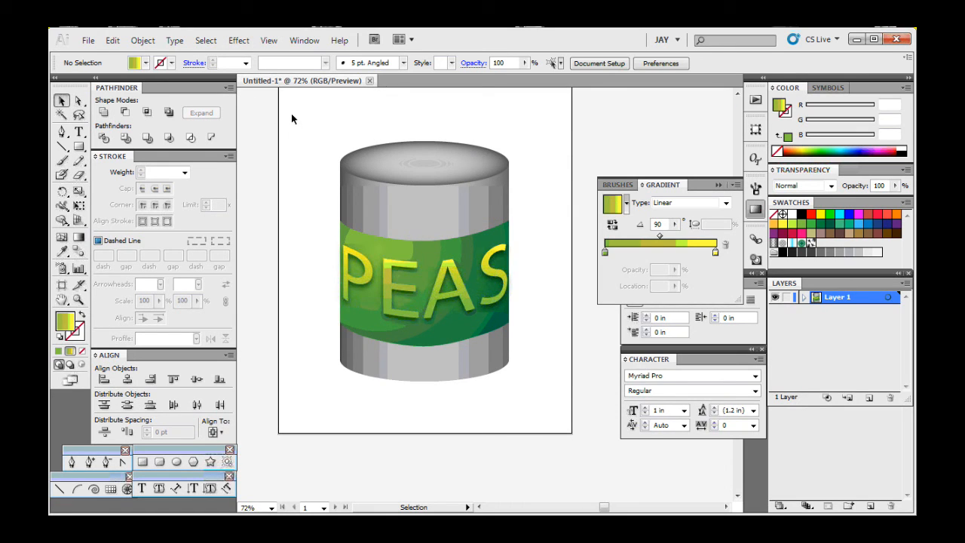
Group the can body, lid and PEAS label into one object.
drag(293, 113, 554, 402)
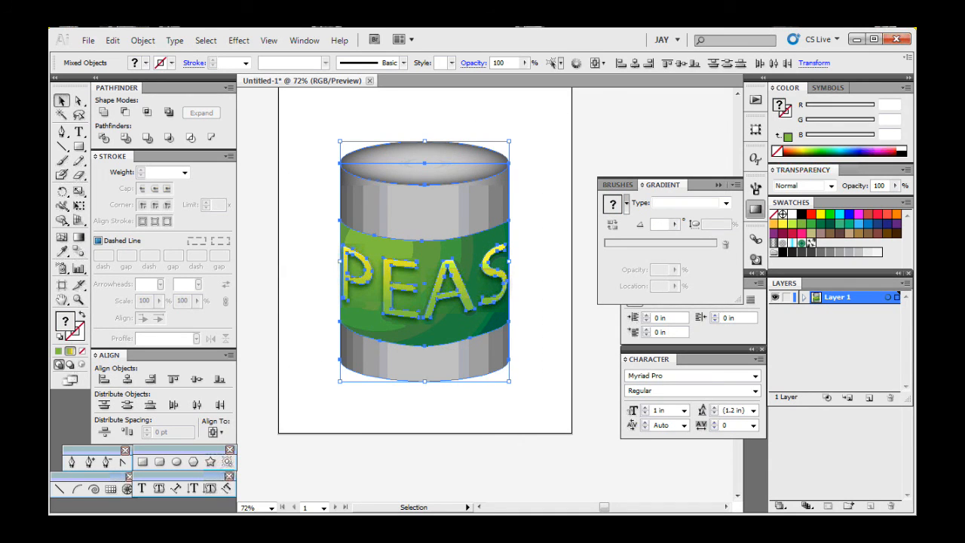
click(143, 41)
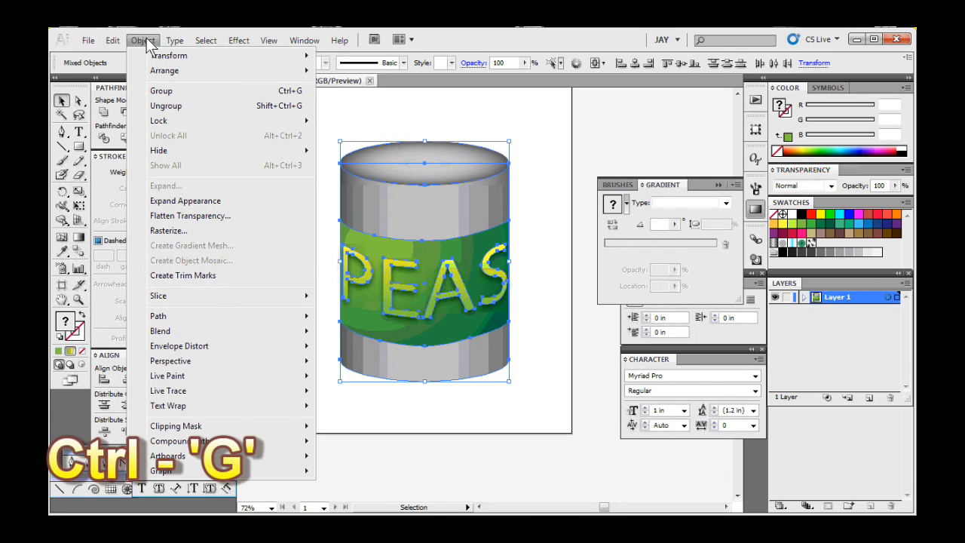
click(187, 95)
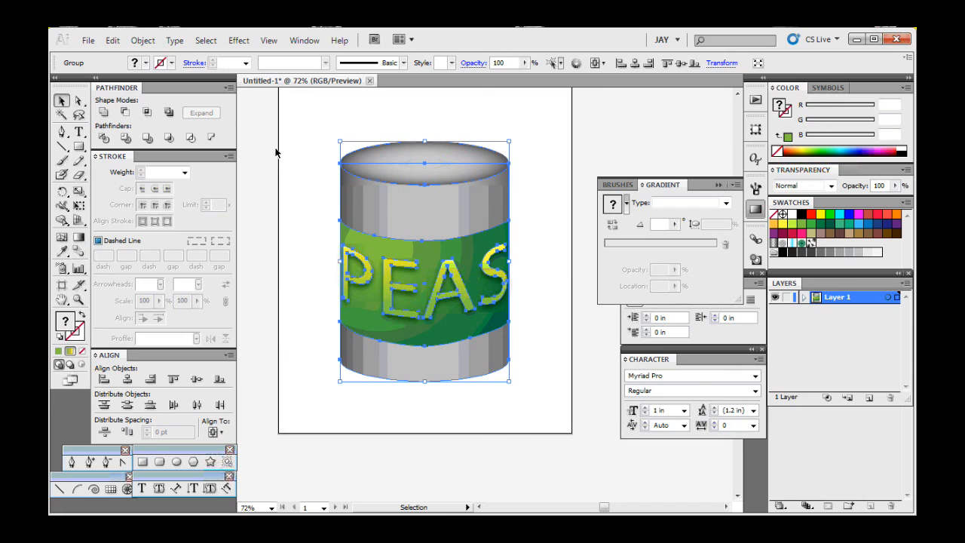
click(306, 173)
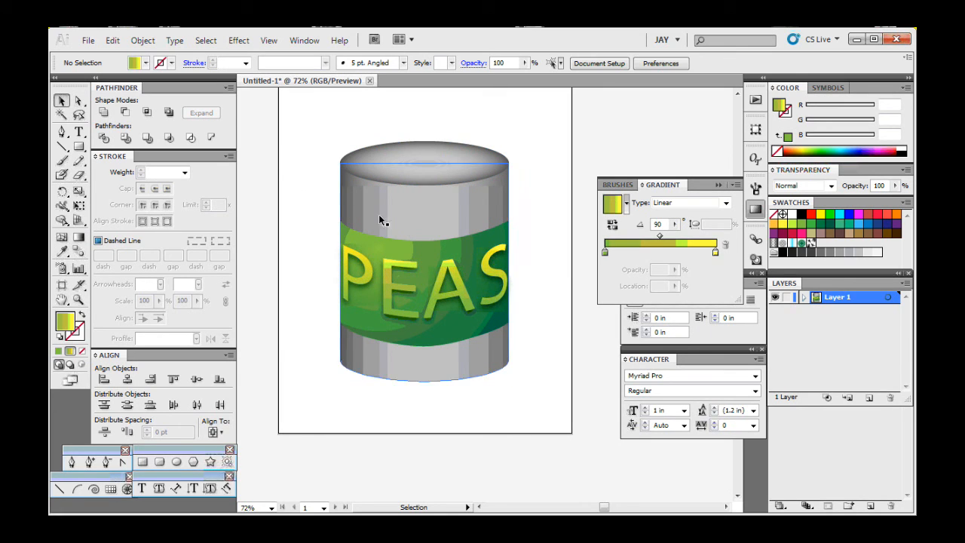
Scale the grouped can down to about a quarter of its size and place it near the artboard's left edge.
click(434, 219)
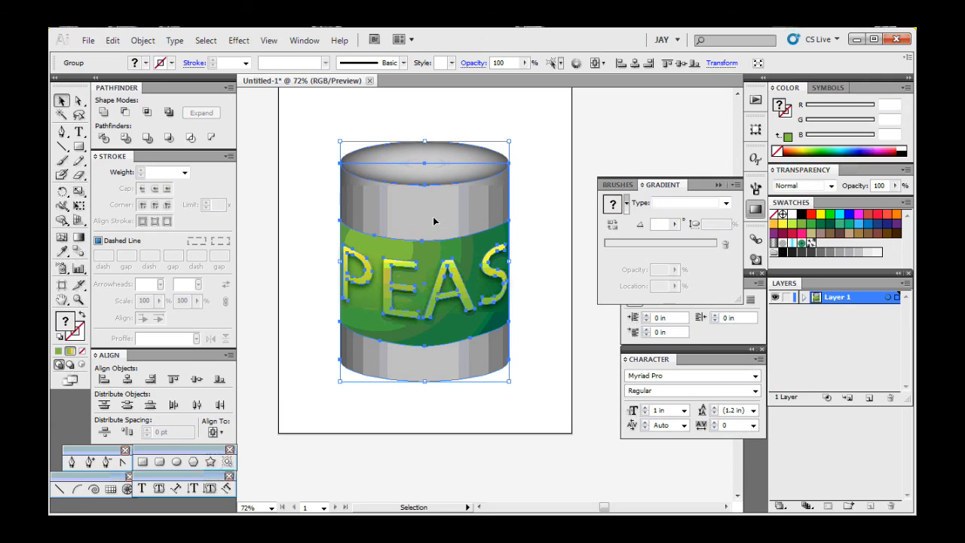
drag(509, 142, 383, 319)
mouse_move(353, 373)
mouse_down()
mouse_move(309, 304)
mouse_move(312, 284)
mouse_up()
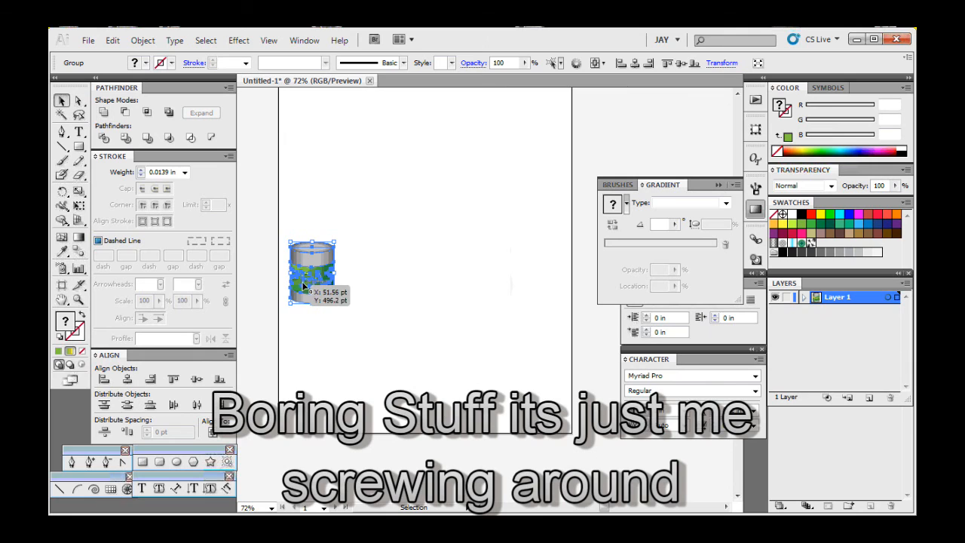
click(367, 283)
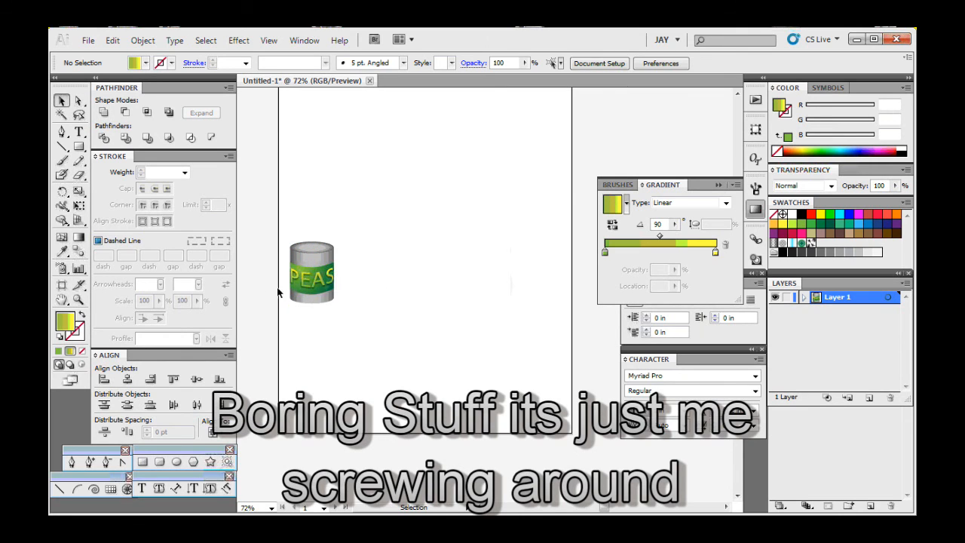
Duplicate the small can horizontally to form an evenly spaced row of five cans across the artboard.
drag(333, 275, 375, 277)
drag(361, 277, 414, 280)
drag(414, 279, 515, 285)
click(509, 292)
Group the five cans in the row.
drag(272, 227, 550, 324)
click(143, 40)
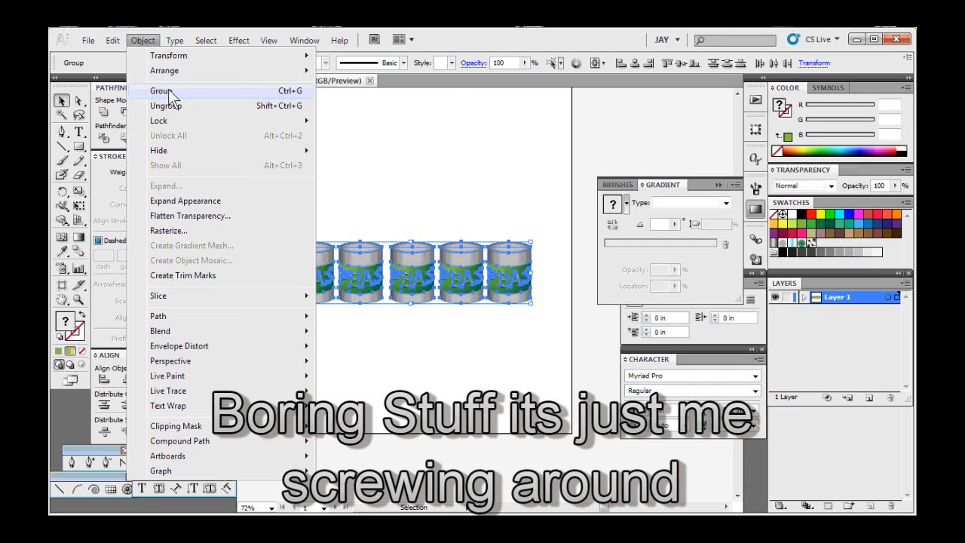
click(170, 88)
Duplicate the can row up and to the left, shrink the copy slightly, and send it behind the front row.
drag(484, 300, 462, 276)
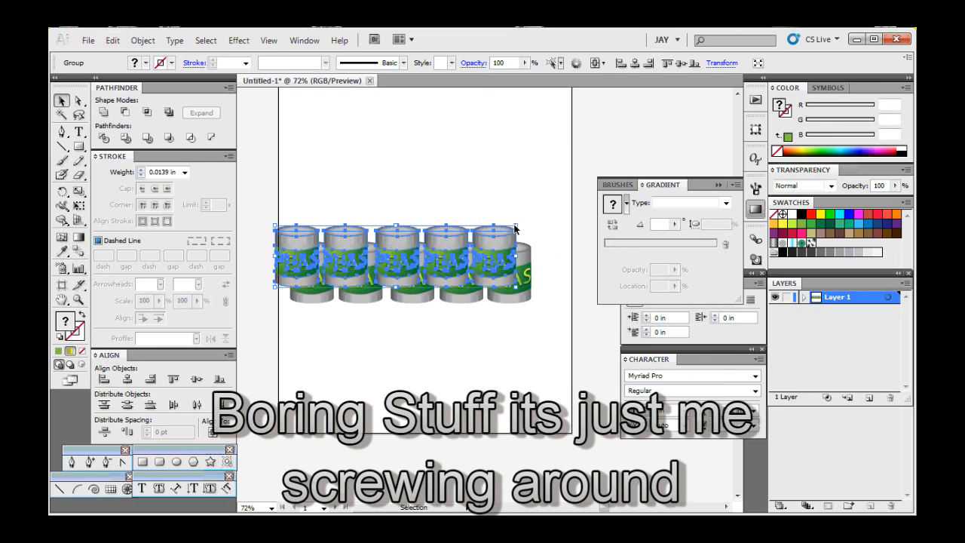
drag(517, 224, 508, 227)
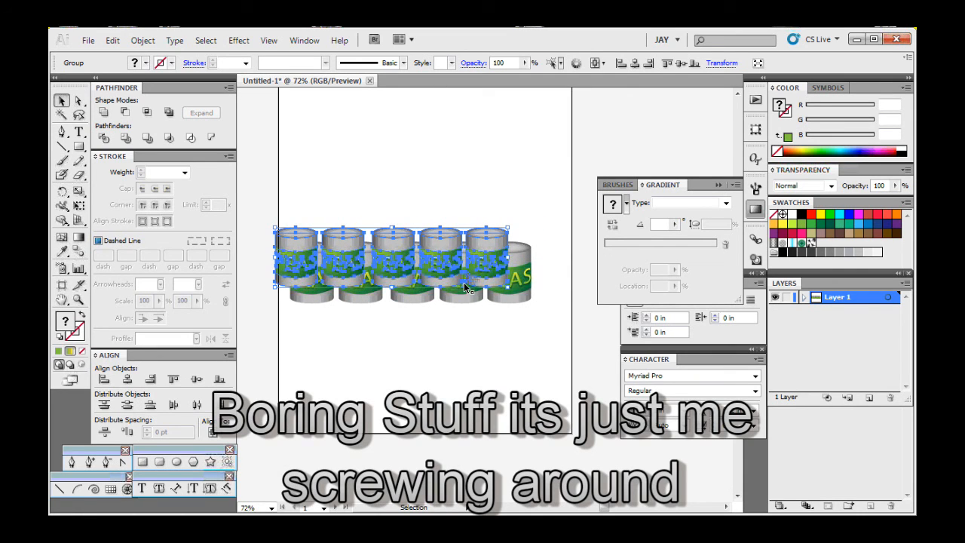
key(ctrl+bracketleft)
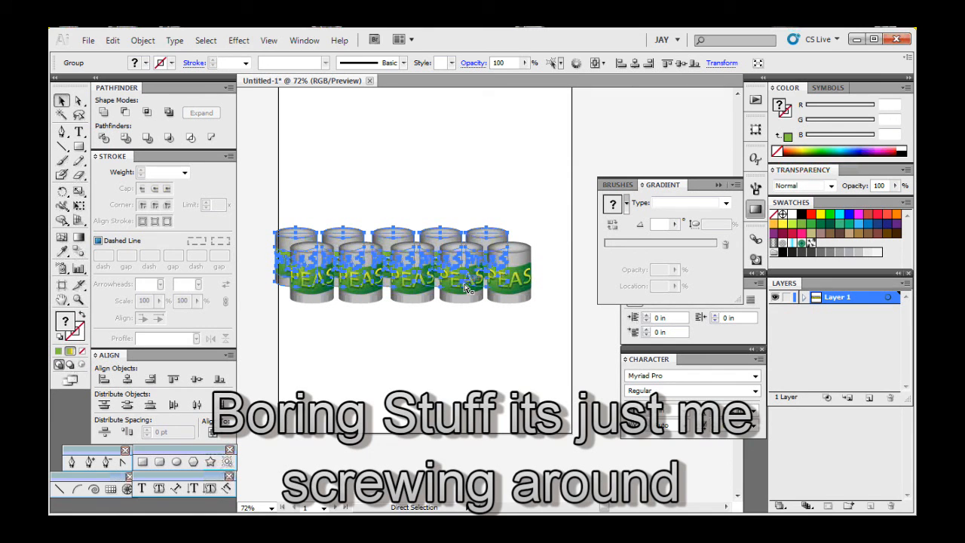
click(410, 334)
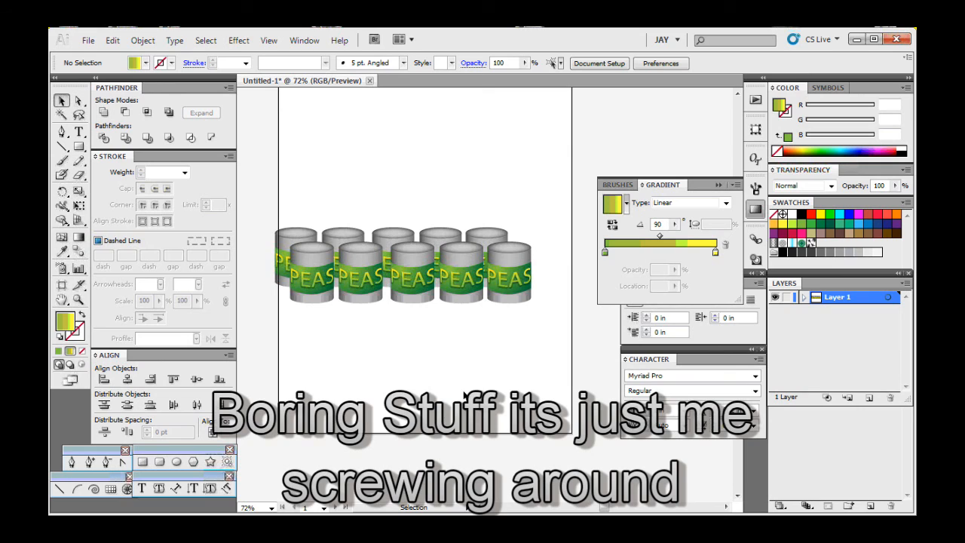
Select the front and back can rows and group them into one object.
drag(578, 201, 384, 330)
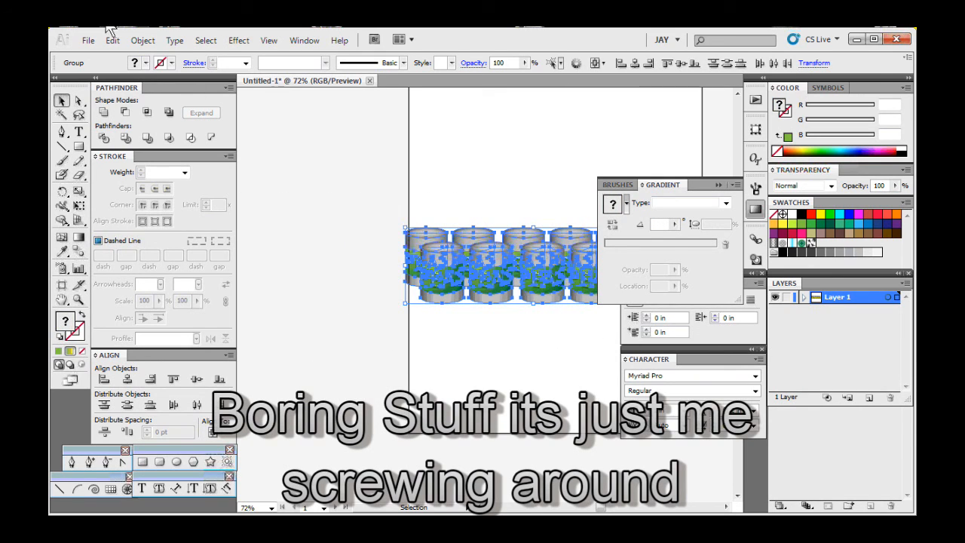
click(141, 39)
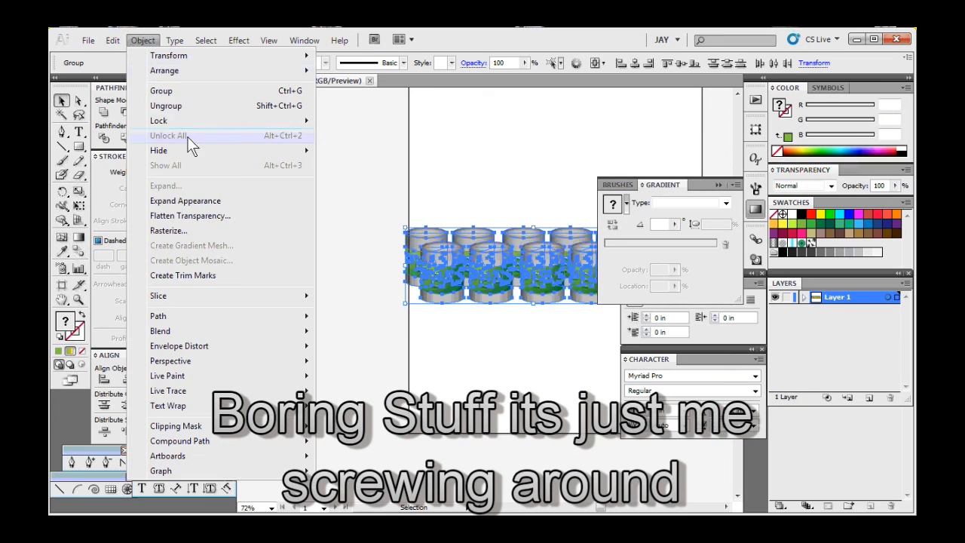
click(181, 89)
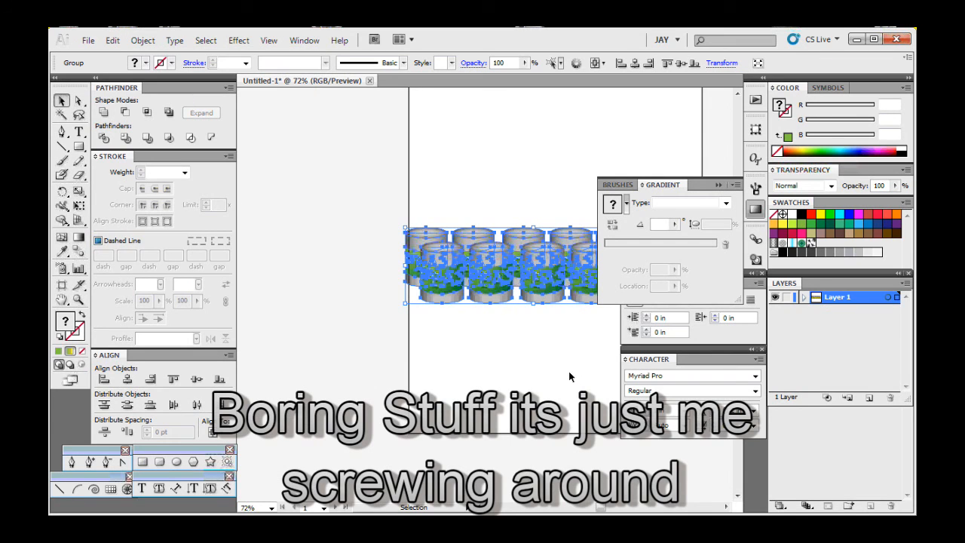
Center the grouped can rows horizontally and vertically on the artboard, and deselect them.
drag(550, 343, 423, 391)
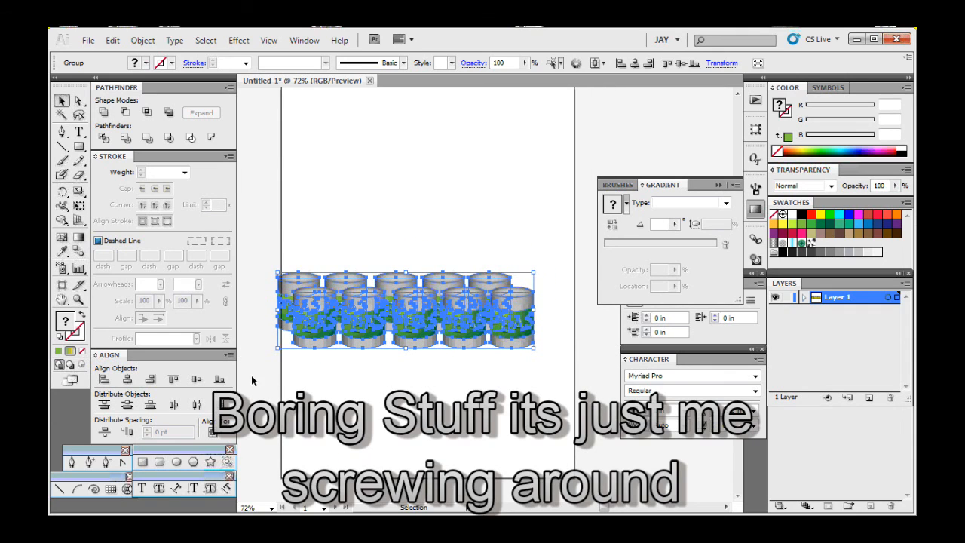
click(216, 432)
click(227, 447)
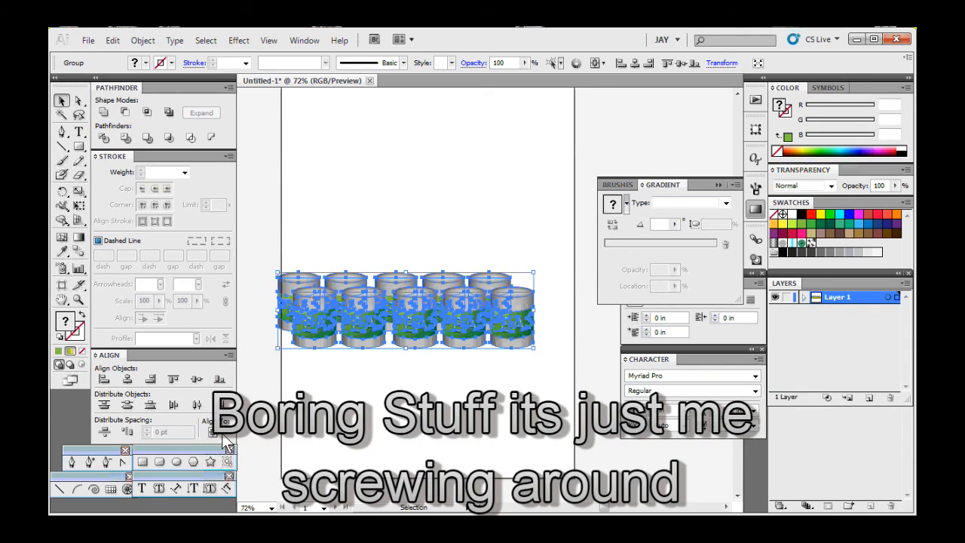
click(127, 380)
click(197, 379)
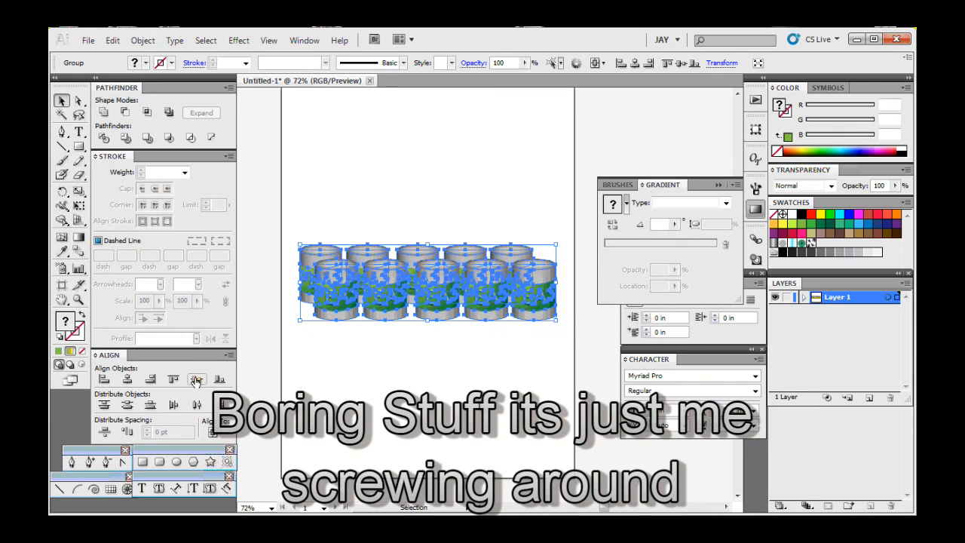
click(432, 453)
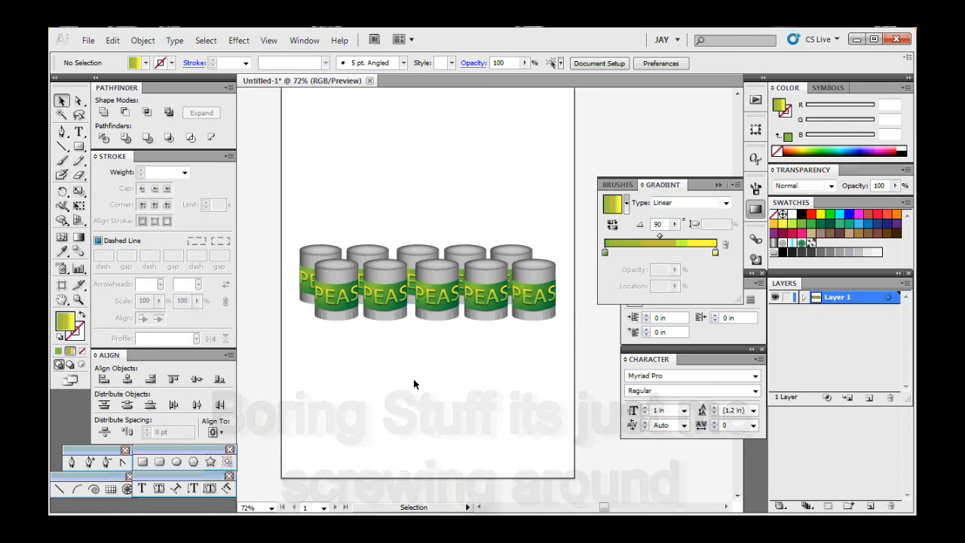